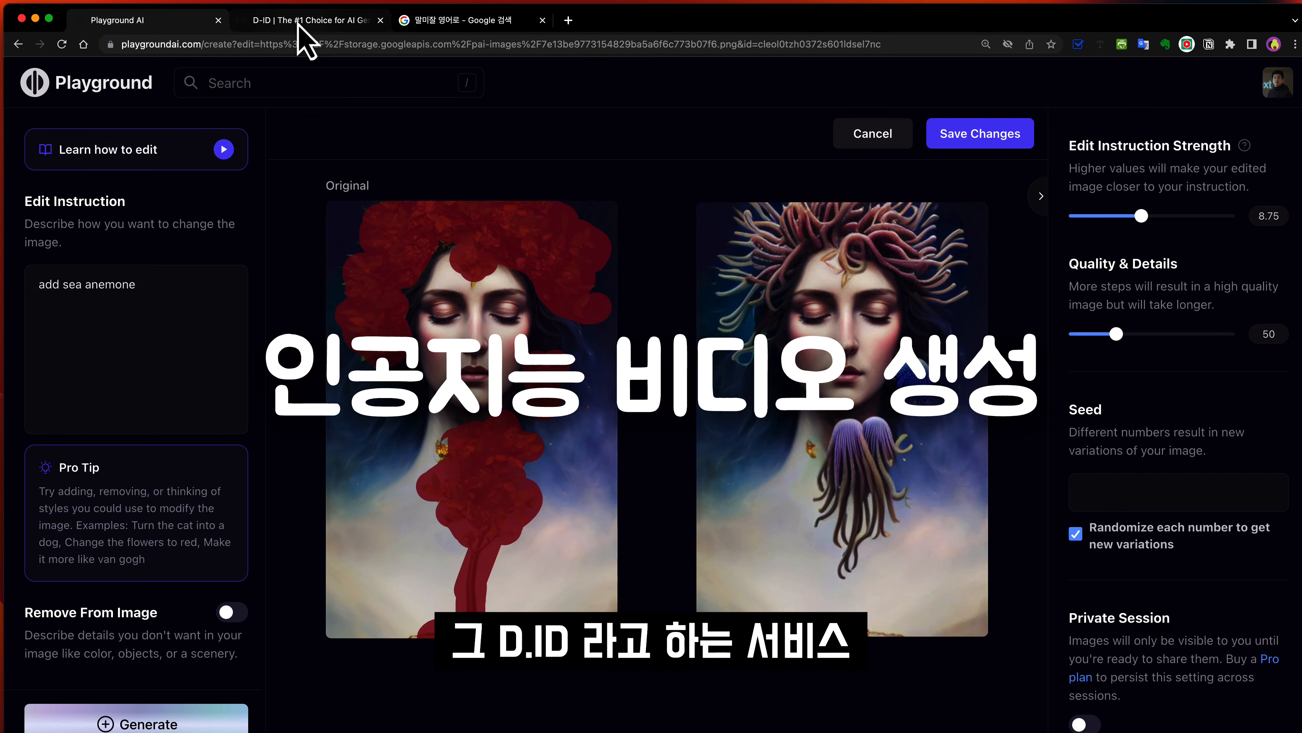
{"action": "left_click", "coordinate": [303, 20]}
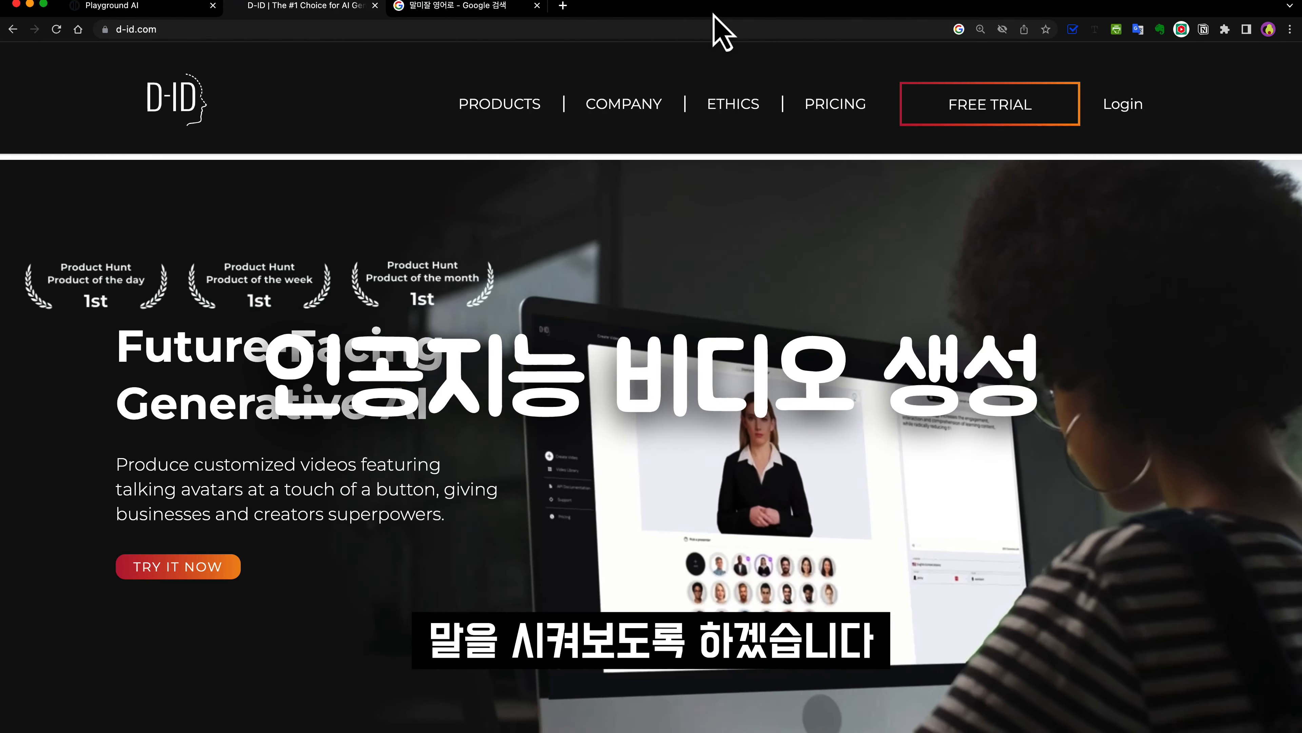
{"action": "left_click", "coordinate": [472, 7]}
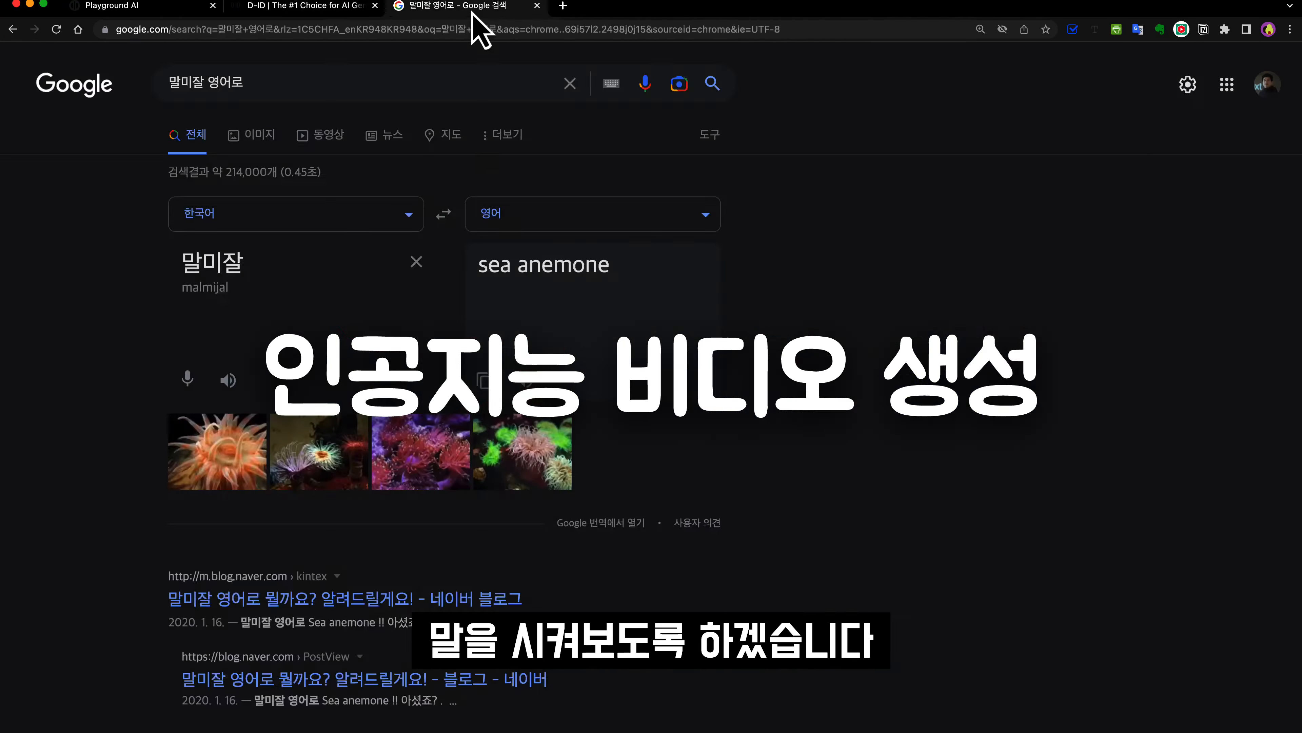
{"action": "left_click", "coordinate": [113, 6]}
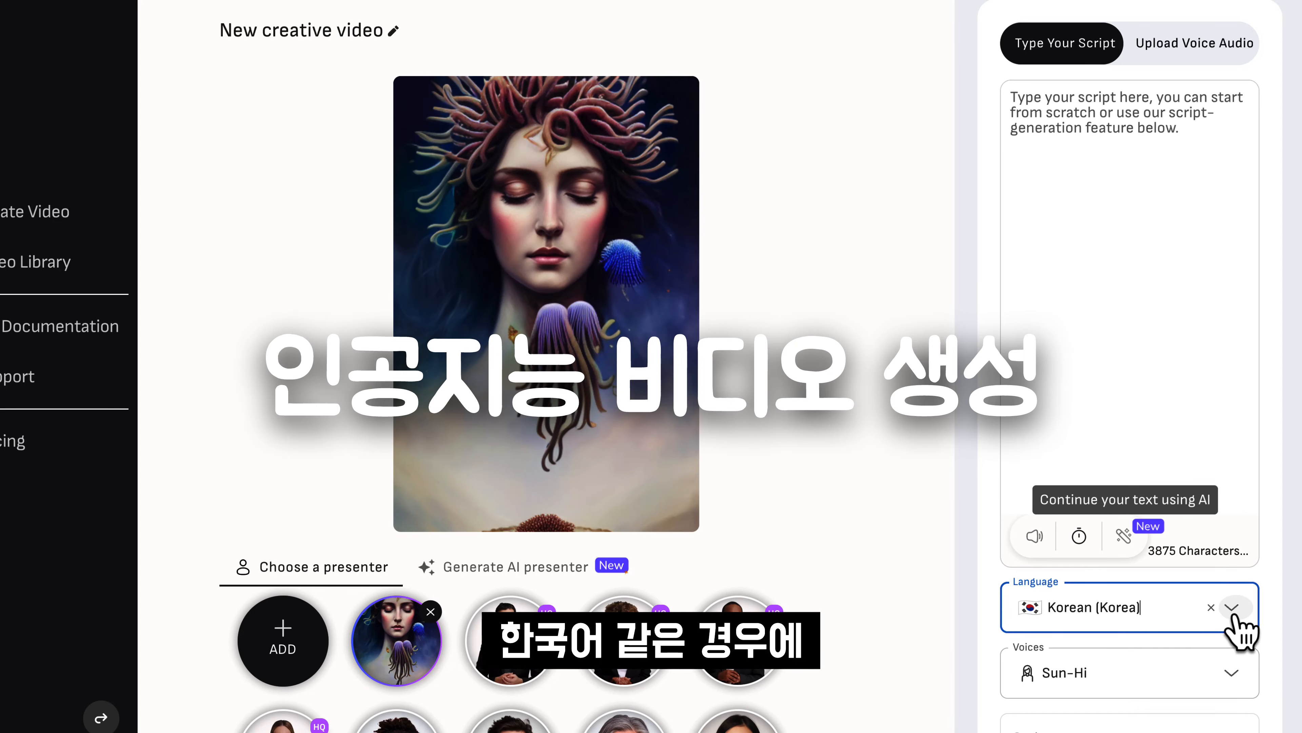
Step: In the D-ID video editor, examine the script's language list and the voices offered for Korean (Korea)
{"action": "left_click", "coordinate": [1233, 613]}
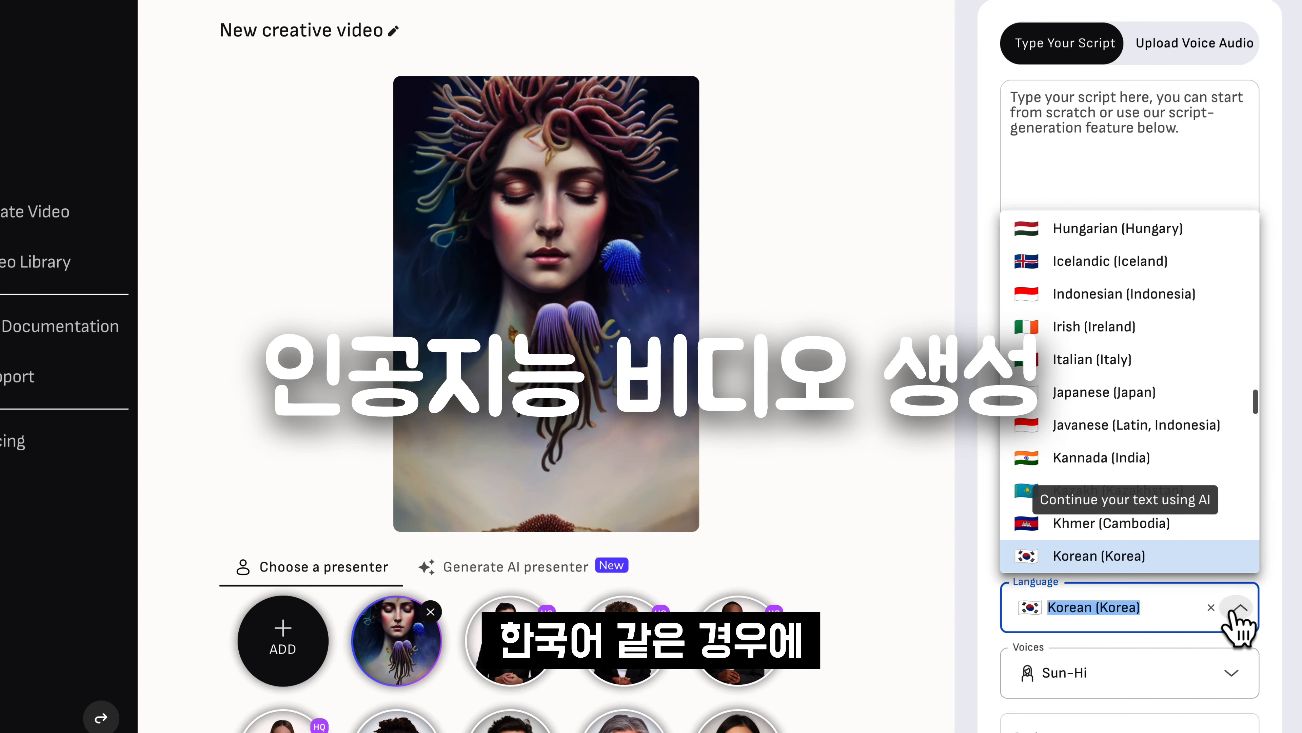
{"action": "left_click", "coordinate": [1233, 616]}
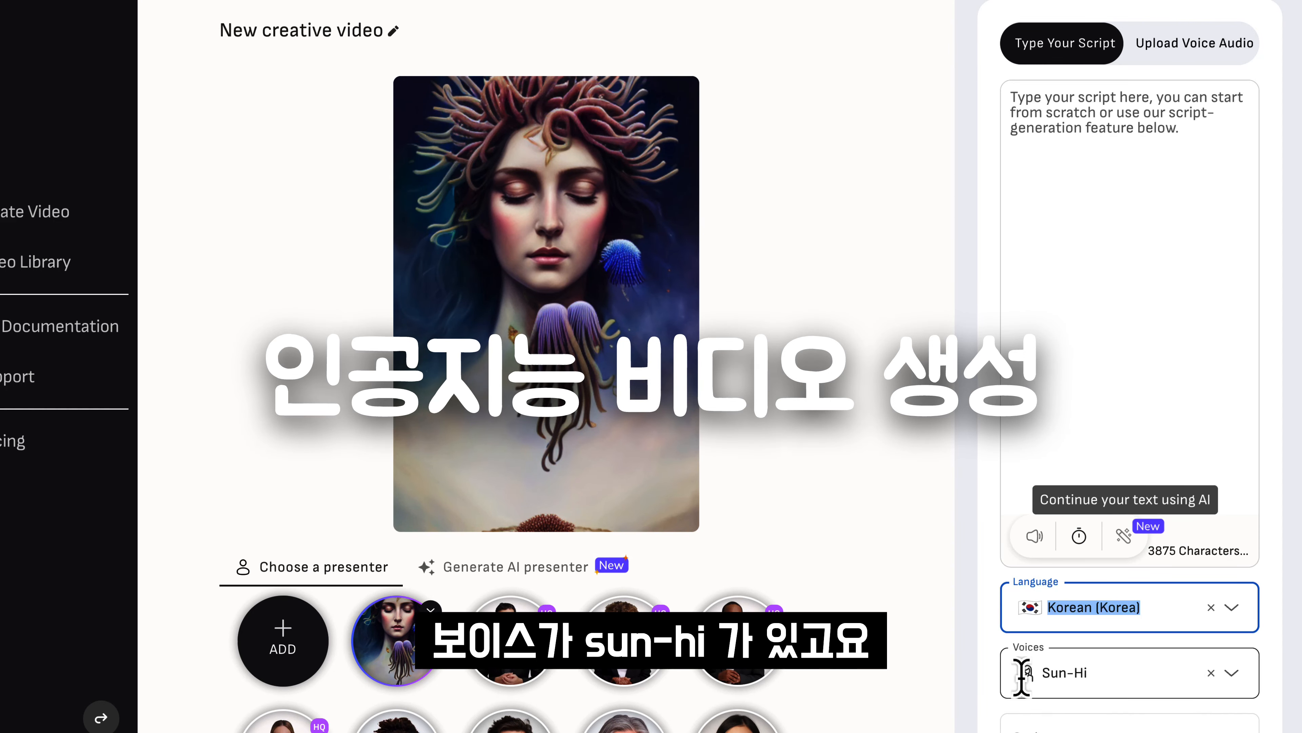
{"action": "left_click", "coordinate": [1235, 676]}
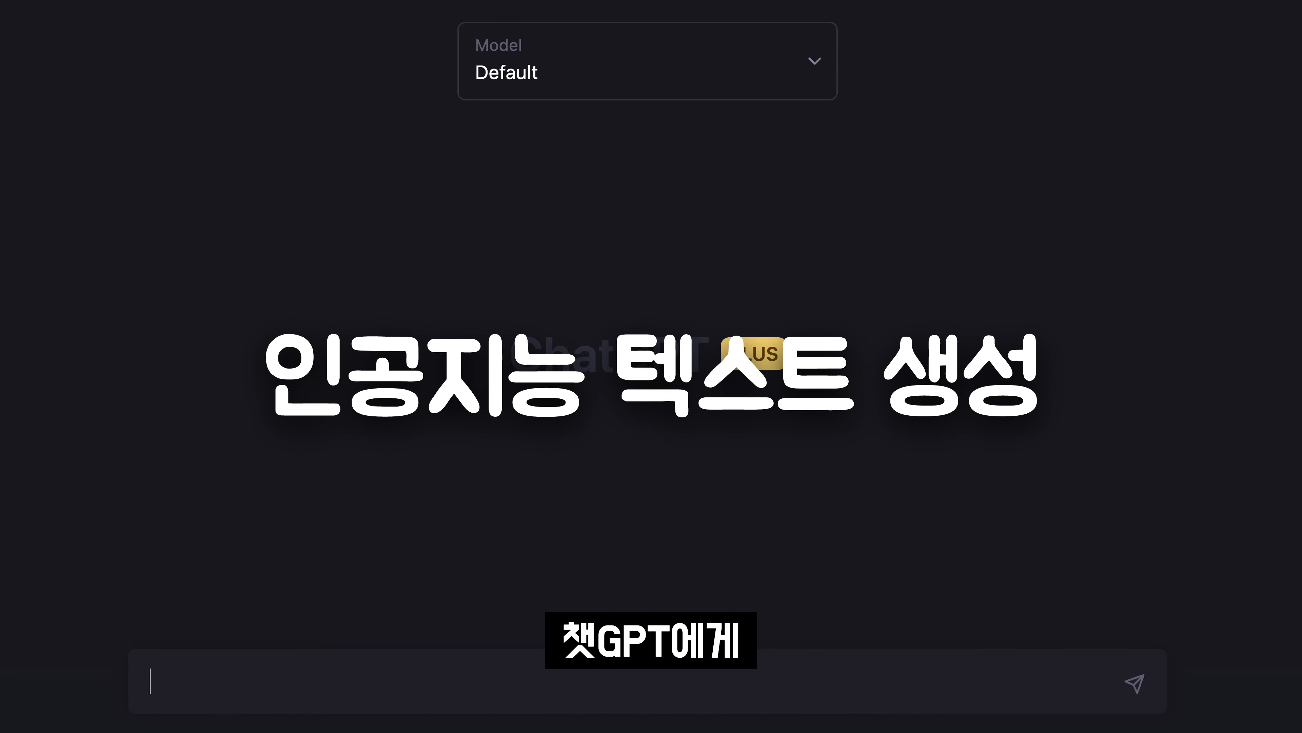
Step: Ask ChatGPT to write a greeting script for the 말미잘 avatar's debut video and highlight passages of the reply
{"action": "key", "text": "ctrl+v"}
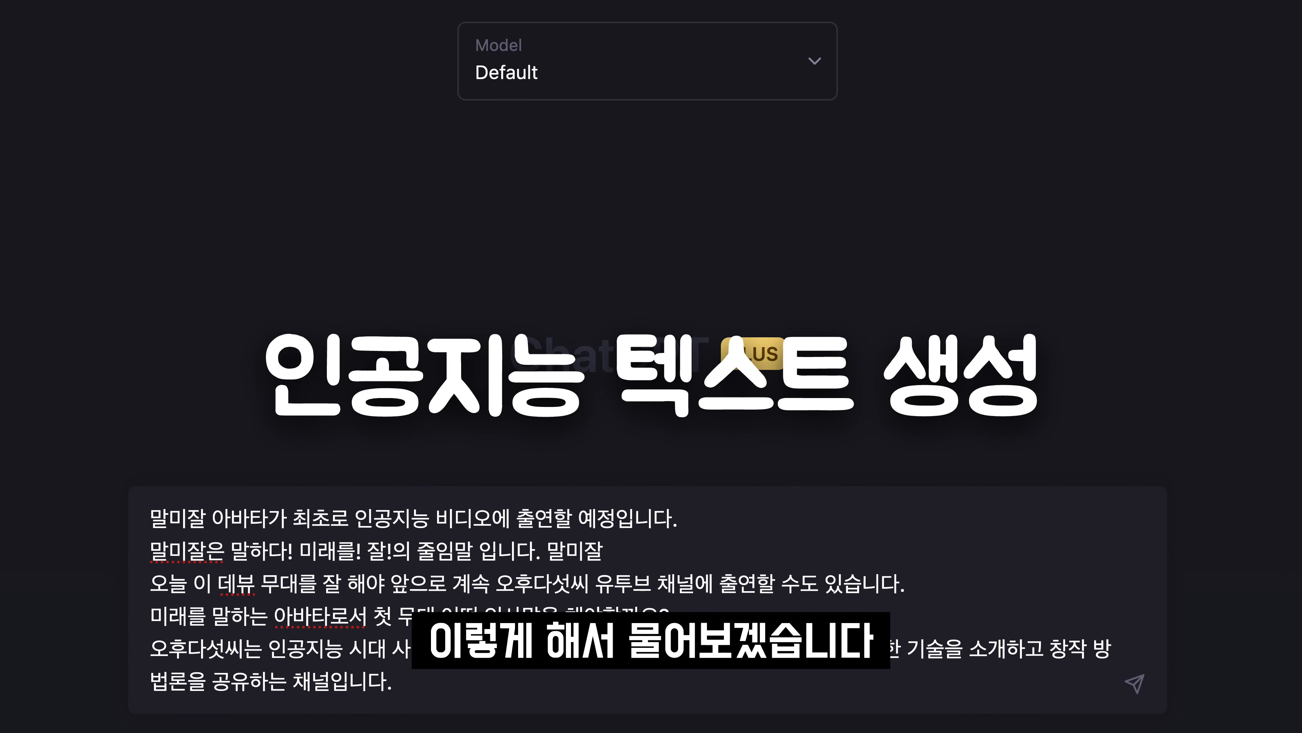
{"action": "key", "text": "Return"}
{"action": "left_click_drag", "start_coordinate": [196, 173], "coordinate": [595, 194]}
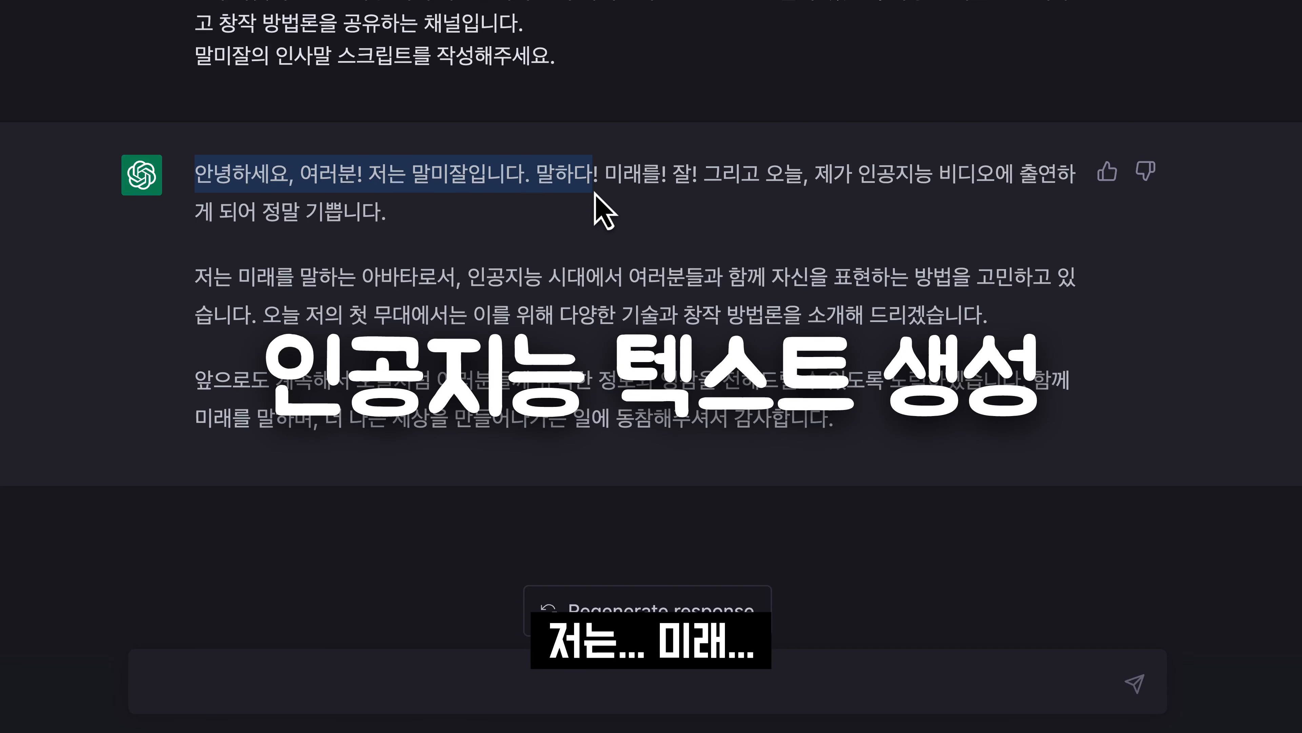
{"action": "left_click", "coordinate": [846, 231]}
{"action": "left_click_drag", "start_coordinate": [208, 379], "coordinate": [954, 431]}
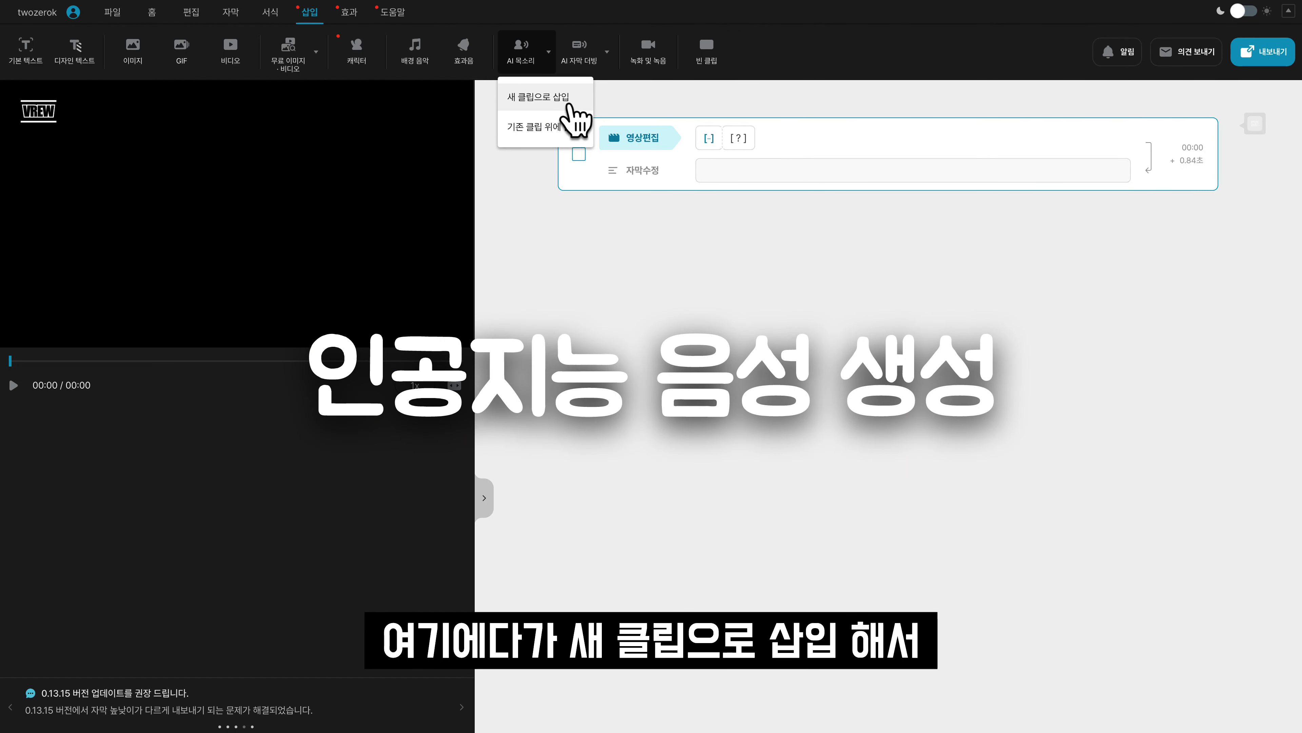
Step: In Vrew, insert an AI voice as a new clip and paste the 말미잘 greeting script as its text
{"action": "left_click", "coordinate": [569, 103]}
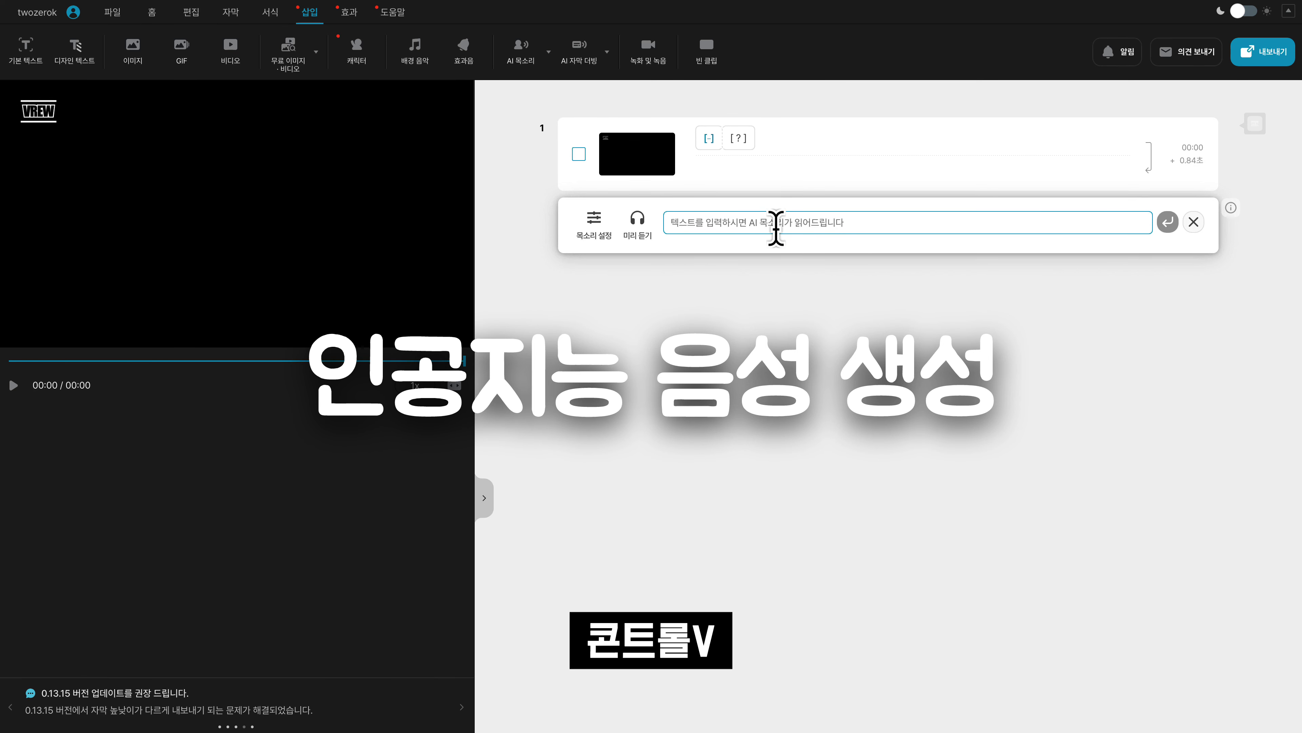
{"action": "key", "text": "ctrl+v"}
{"action": "left_click_drag", "start_coordinate": [671, 216], "coordinate": [898, 354]}
Step: Preview the 은경 AI voice and choose to export the narration as an audio file (mp3, wav)
{"action": "left_click", "coordinate": [1105, 407]}
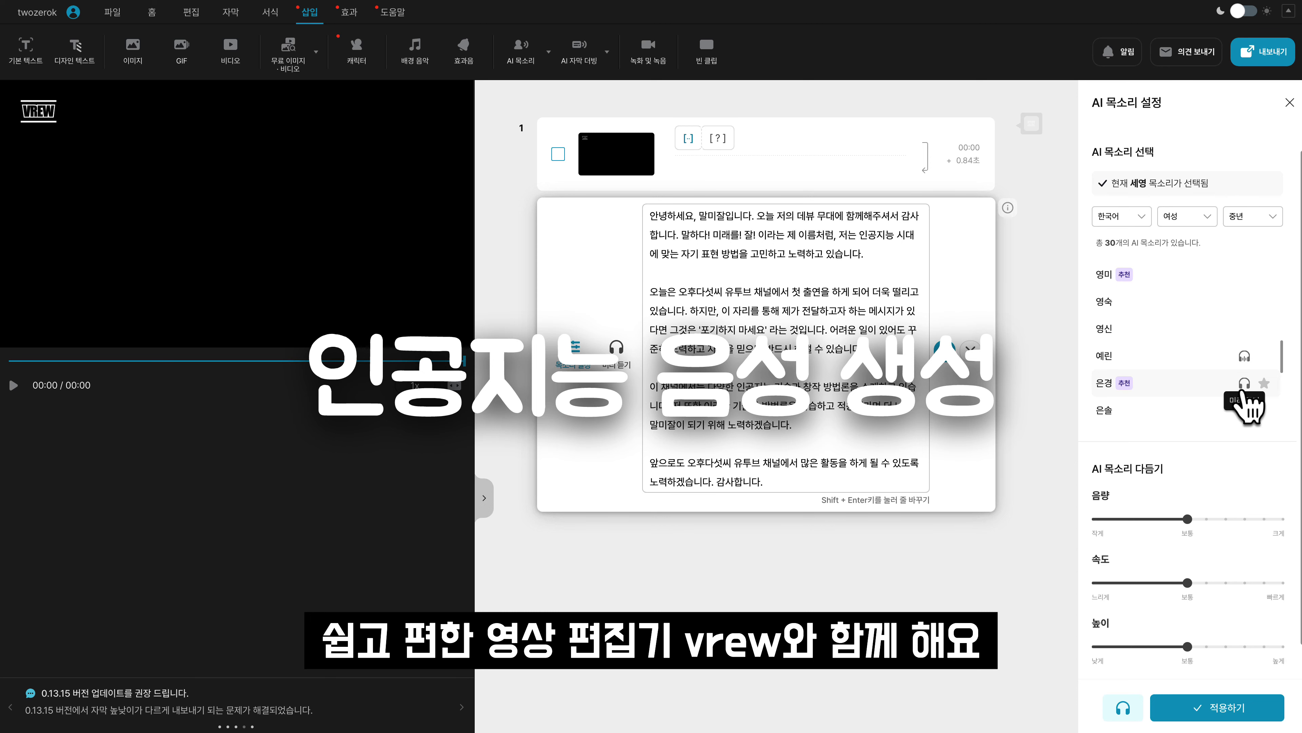
{"action": "left_click", "coordinate": [1244, 386]}
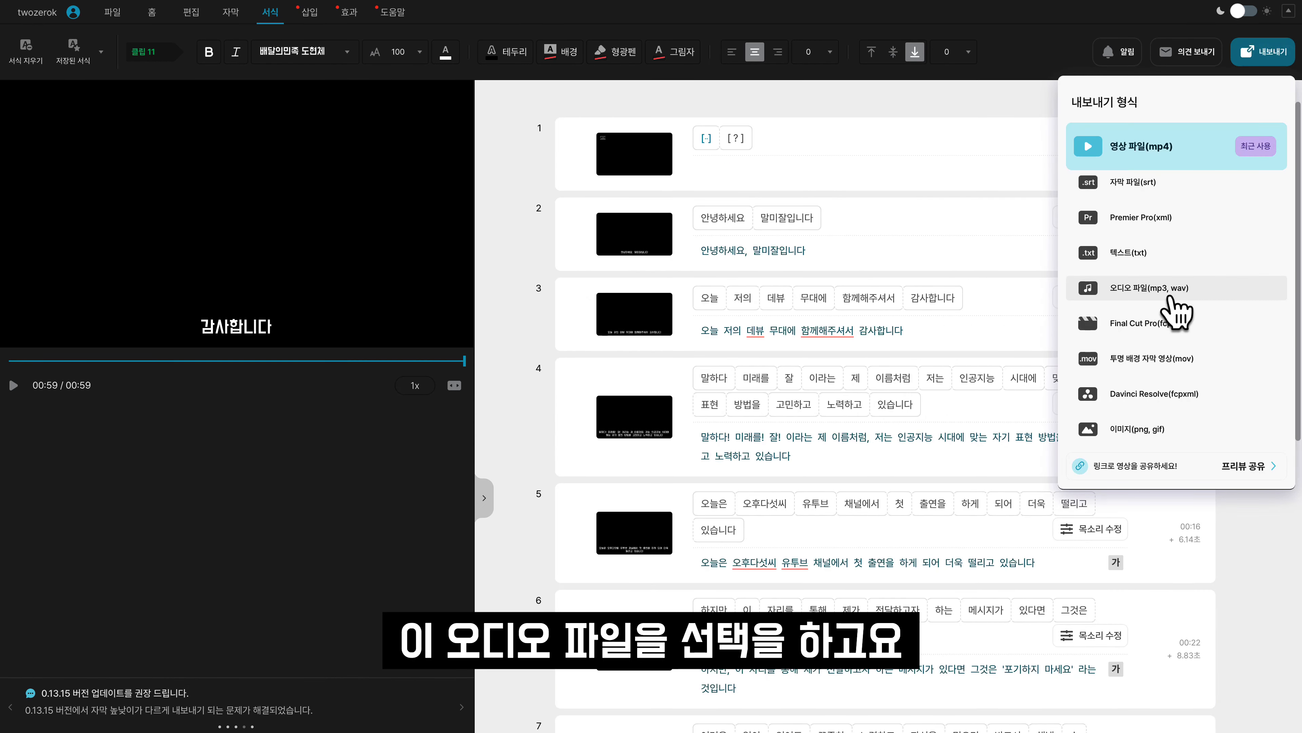
{"action": "left_click", "coordinate": [1168, 289]}
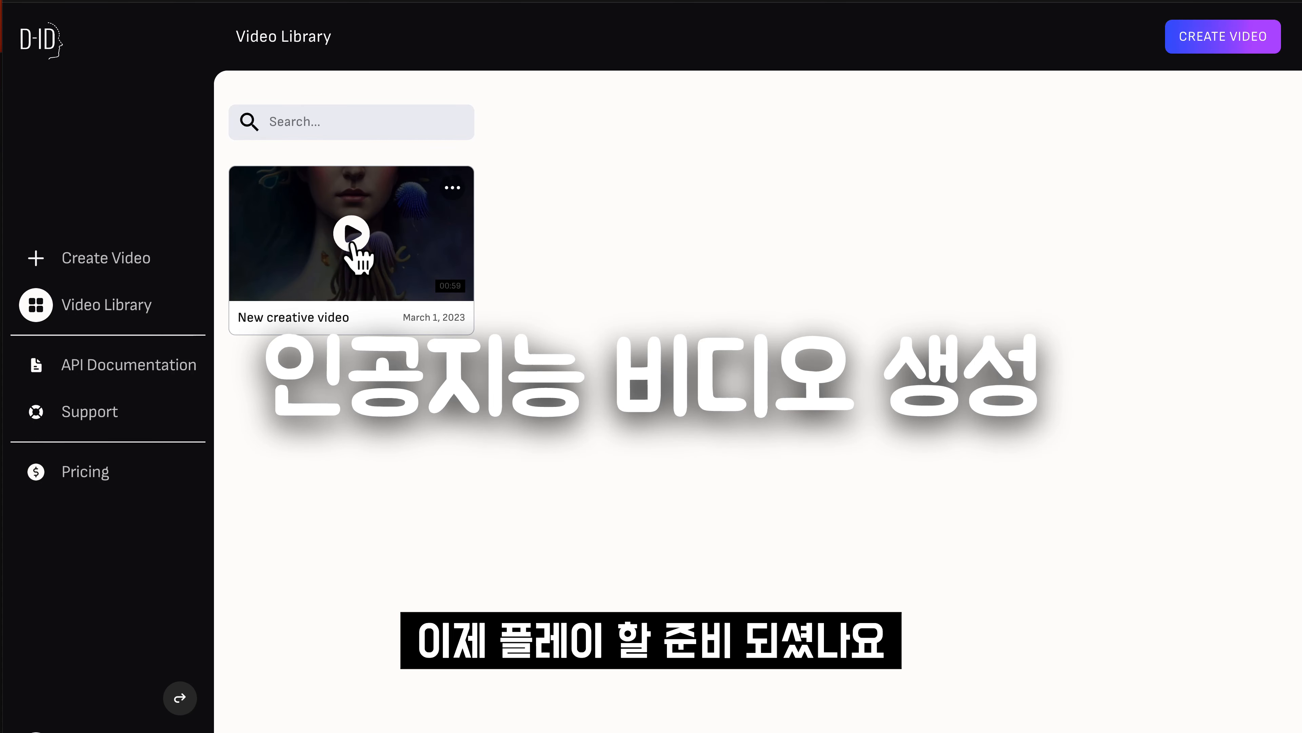
Step: Play the New creative video from the D-ID video library
{"action": "left_click", "coordinate": [353, 240]}
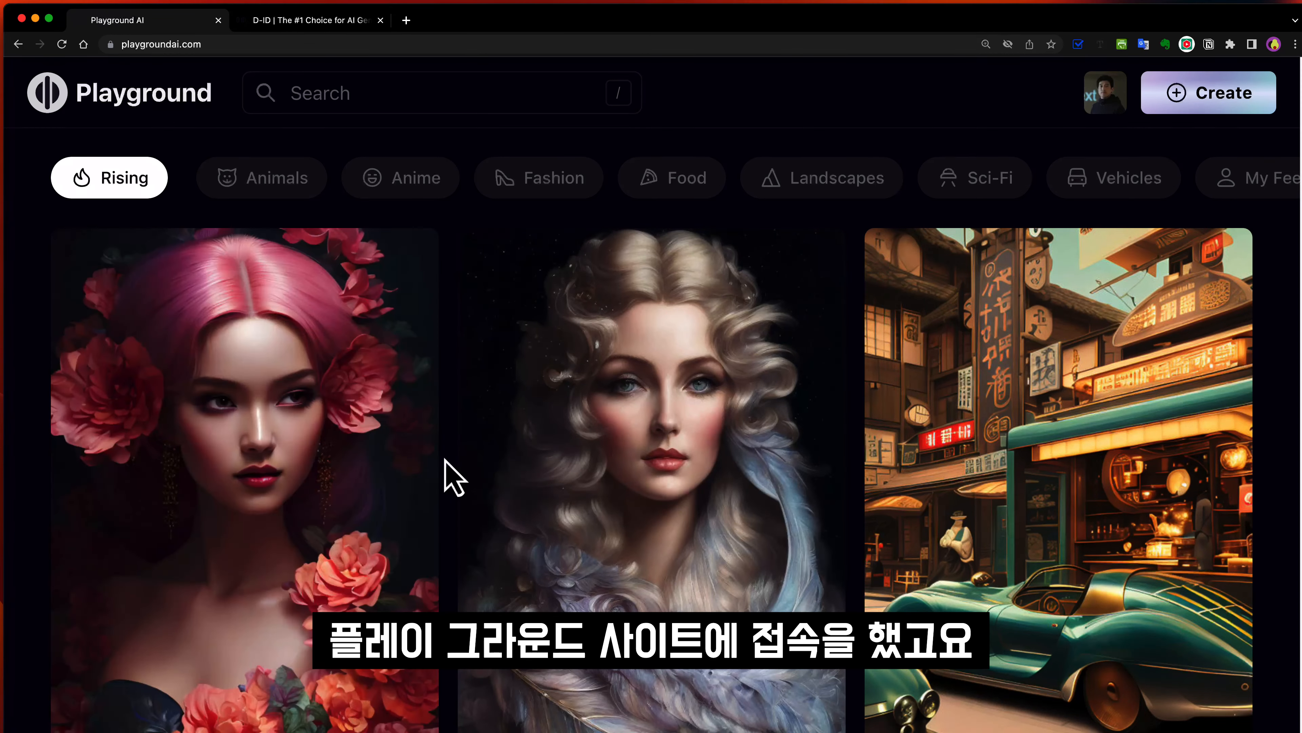
Step: In Playground AI, look through the popular community images in the Rising category
{"action": "scroll", "coordinate": [445, 461], "scroll_direction": "down", "scroll_amount": 10}
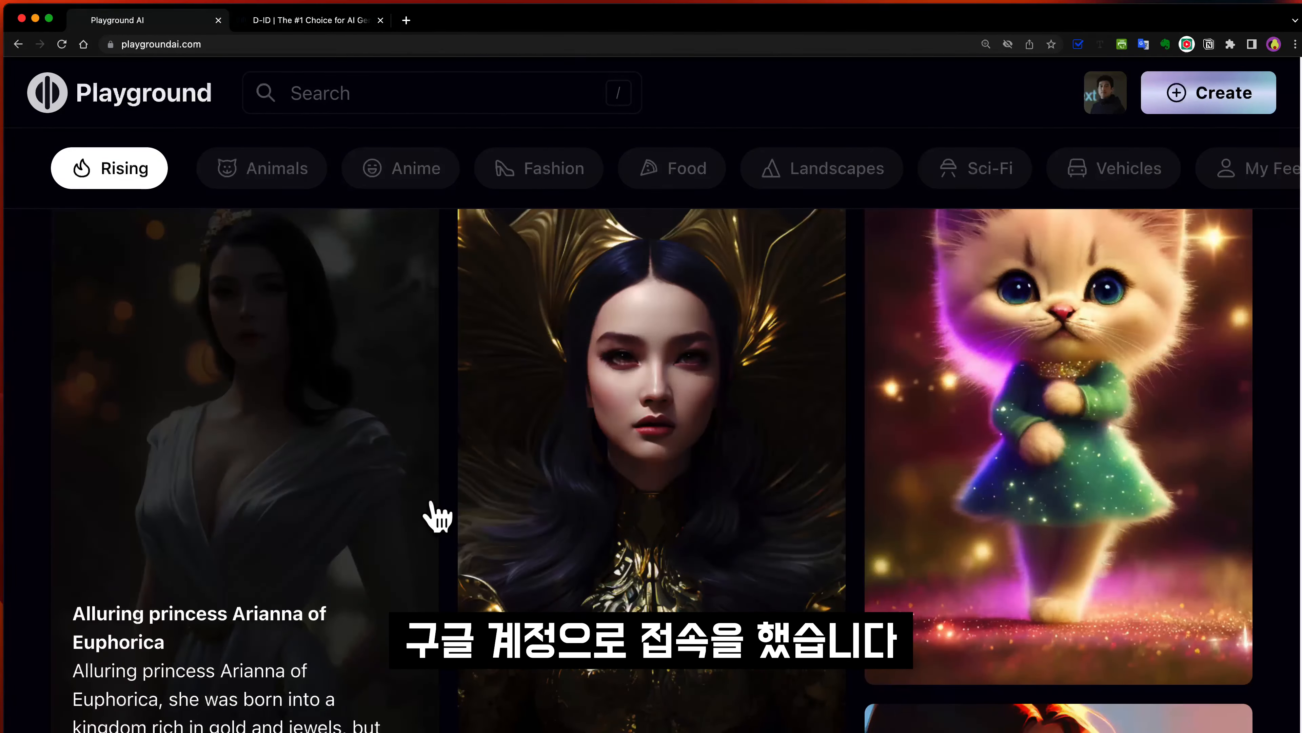
{"action": "scroll", "coordinate": [430, 502], "scroll_direction": "up", "scroll_amount": 10}
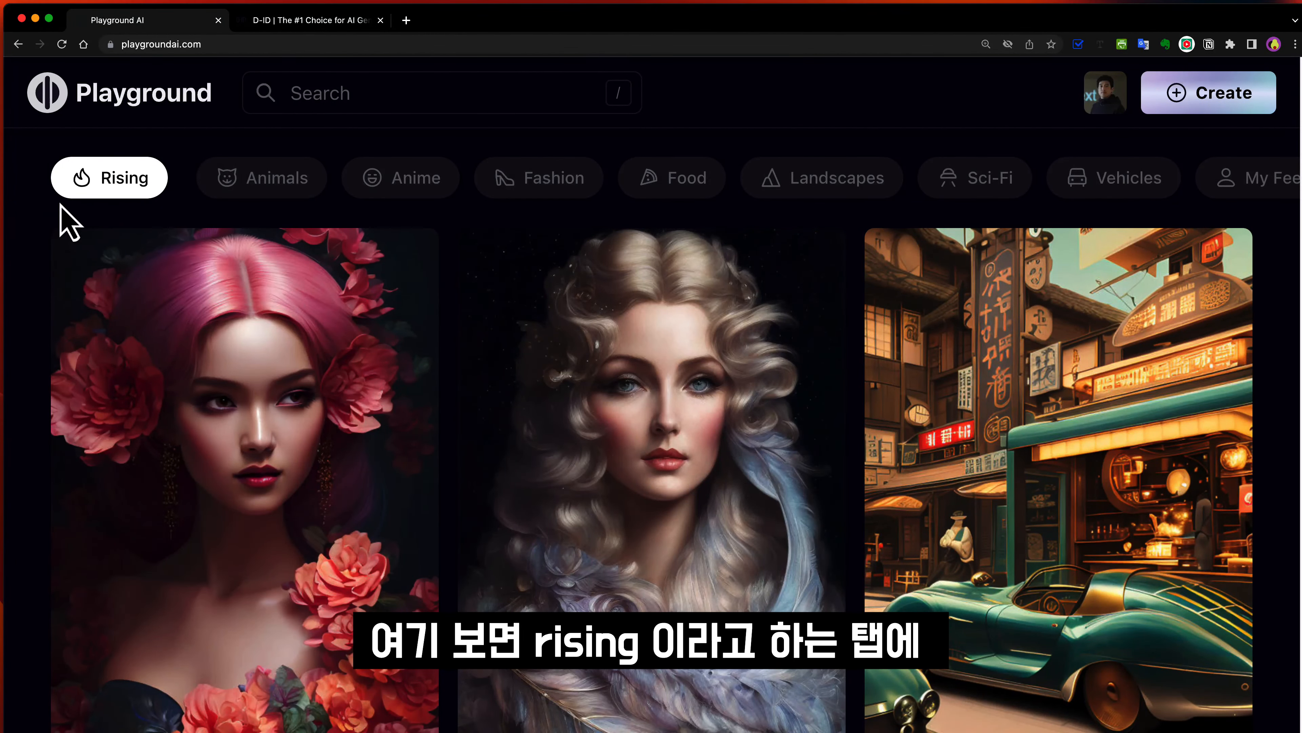
{"action": "scroll", "coordinate": [848, 460], "scroll_direction": "down", "scroll_amount": 1}
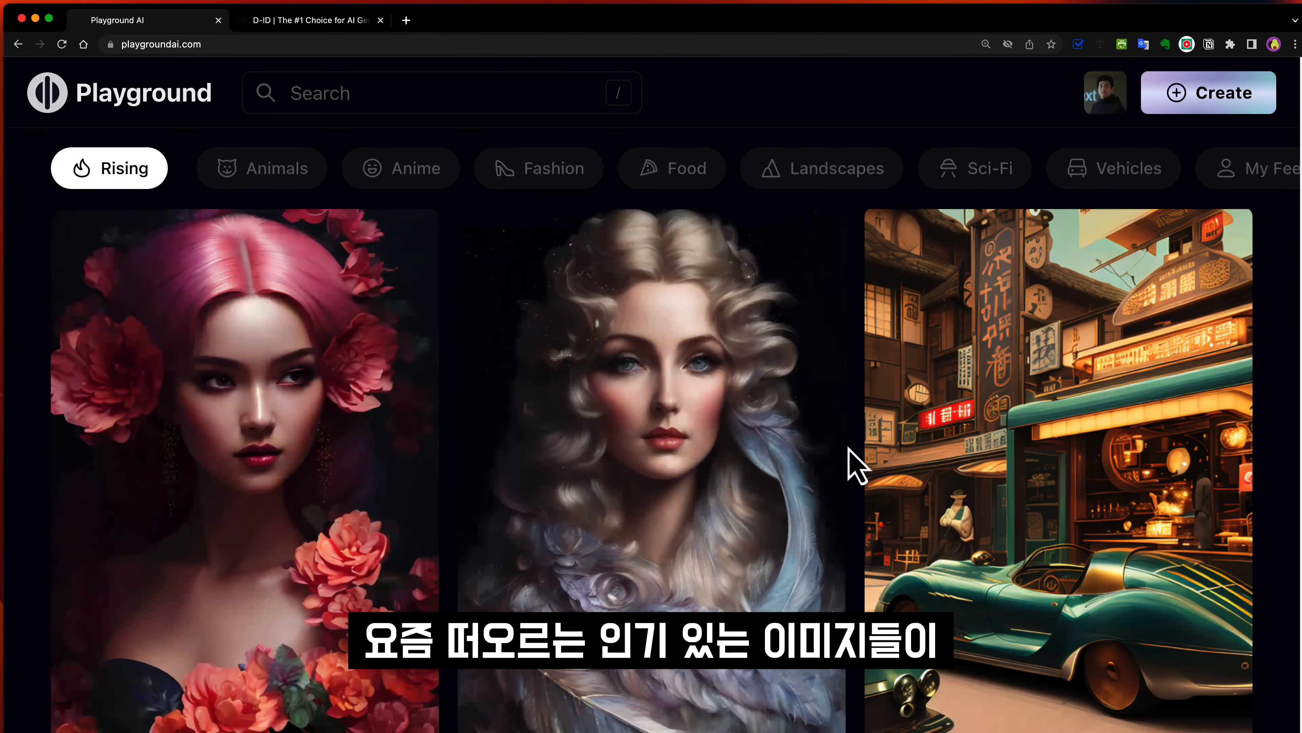
{"action": "scroll", "coordinate": [854, 465], "scroll_direction": "down", "scroll_amount": 10}
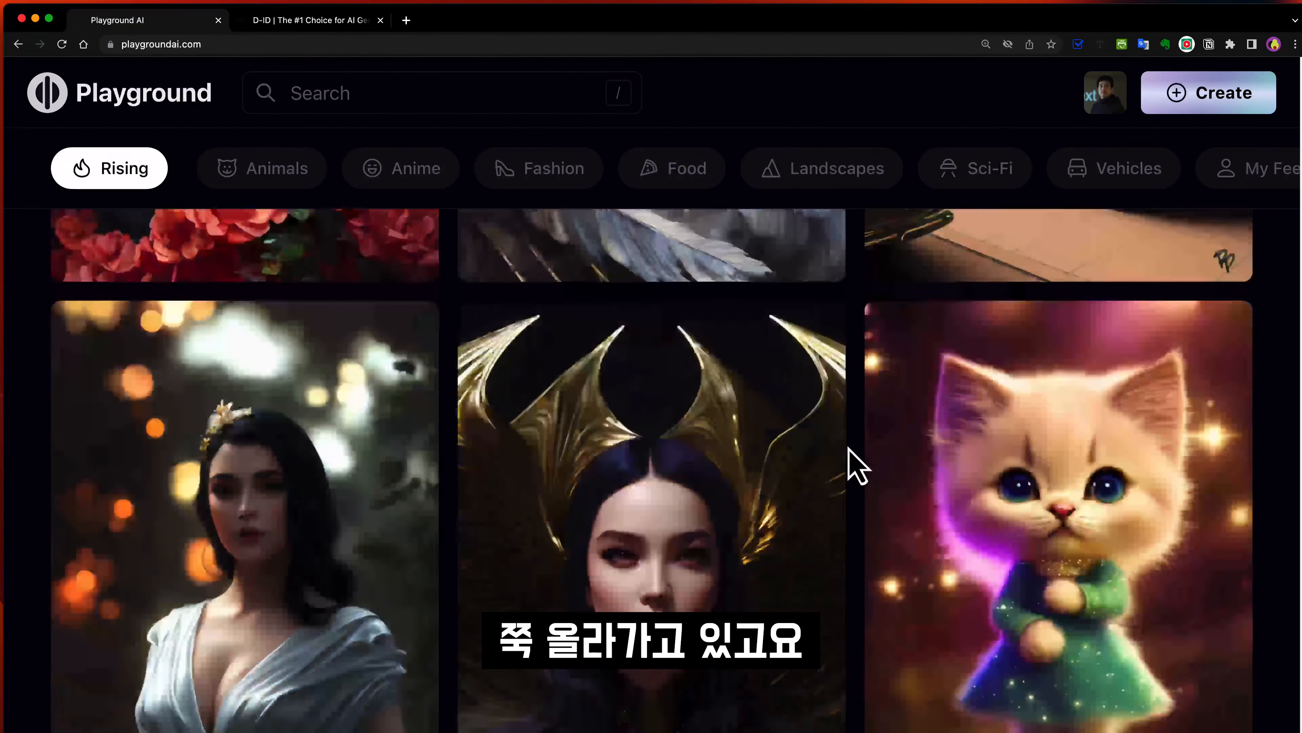
{"action": "scroll", "coordinate": [851, 462], "scroll_direction": "down", "scroll_amount": 10}
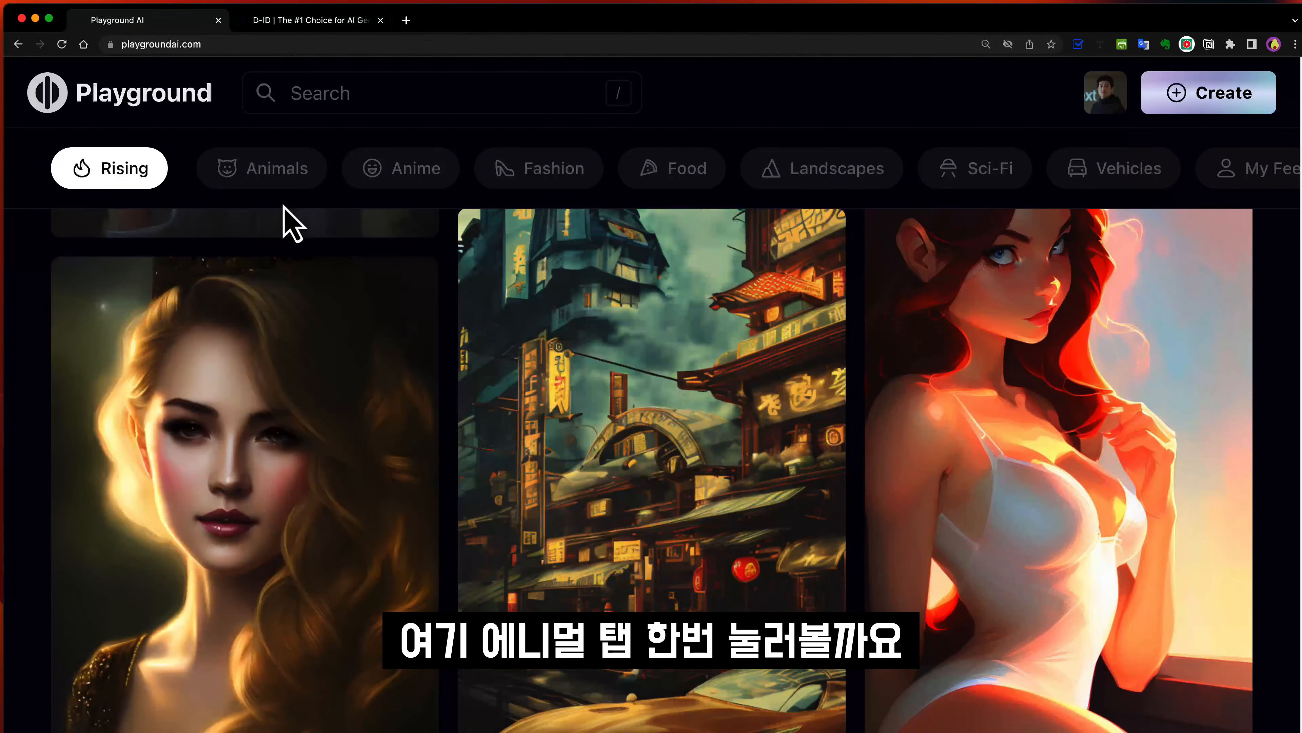
Step: Browse the community images in the Animals category
{"action": "left_click", "coordinate": [285, 177]}
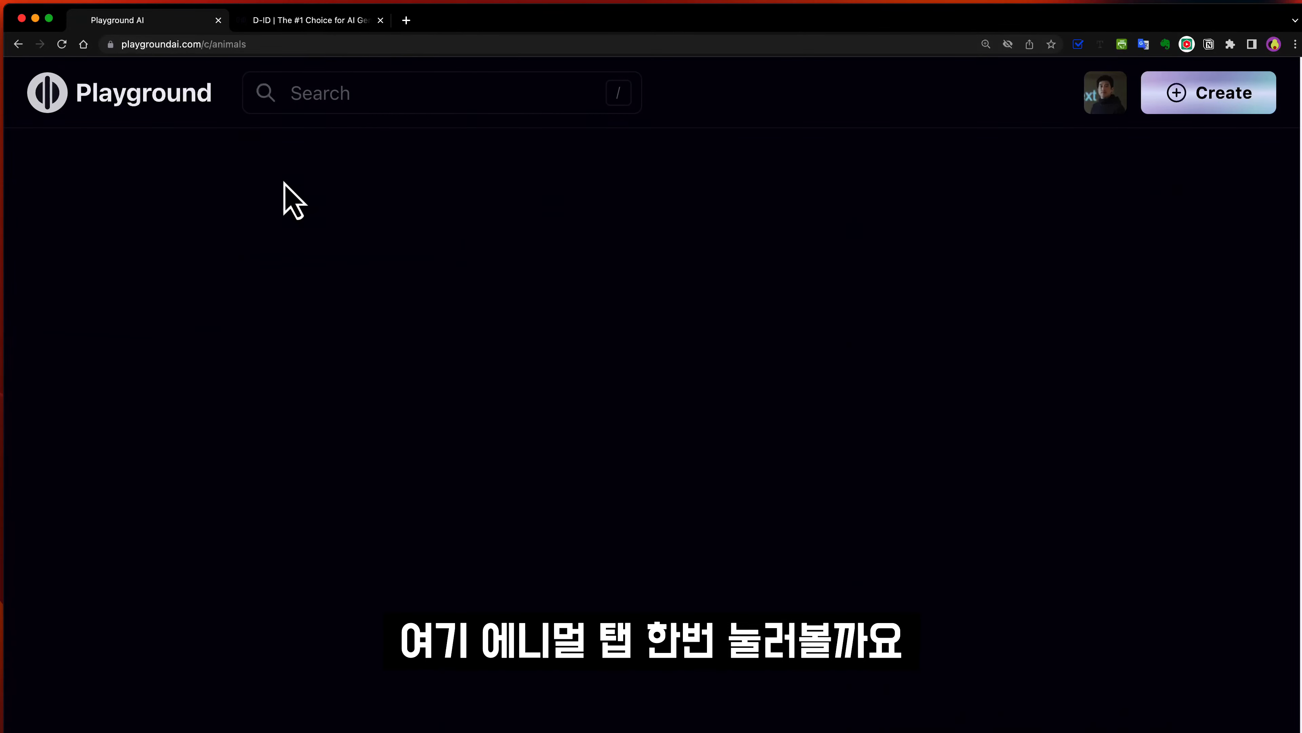
{"action": "scroll", "coordinate": [289, 495], "scroll_direction": "down", "scroll_amount": 5}
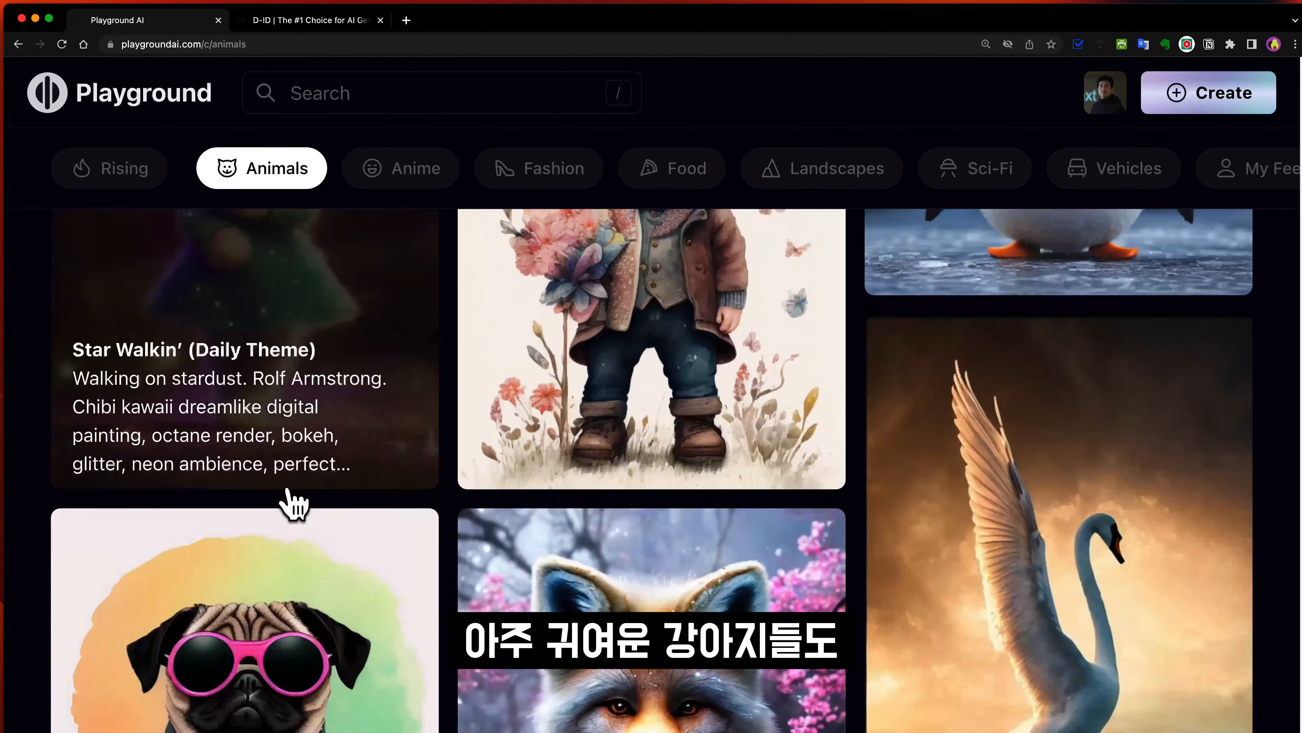
{"action": "scroll", "coordinate": [294, 505], "scroll_direction": "down", "scroll_amount": 10}
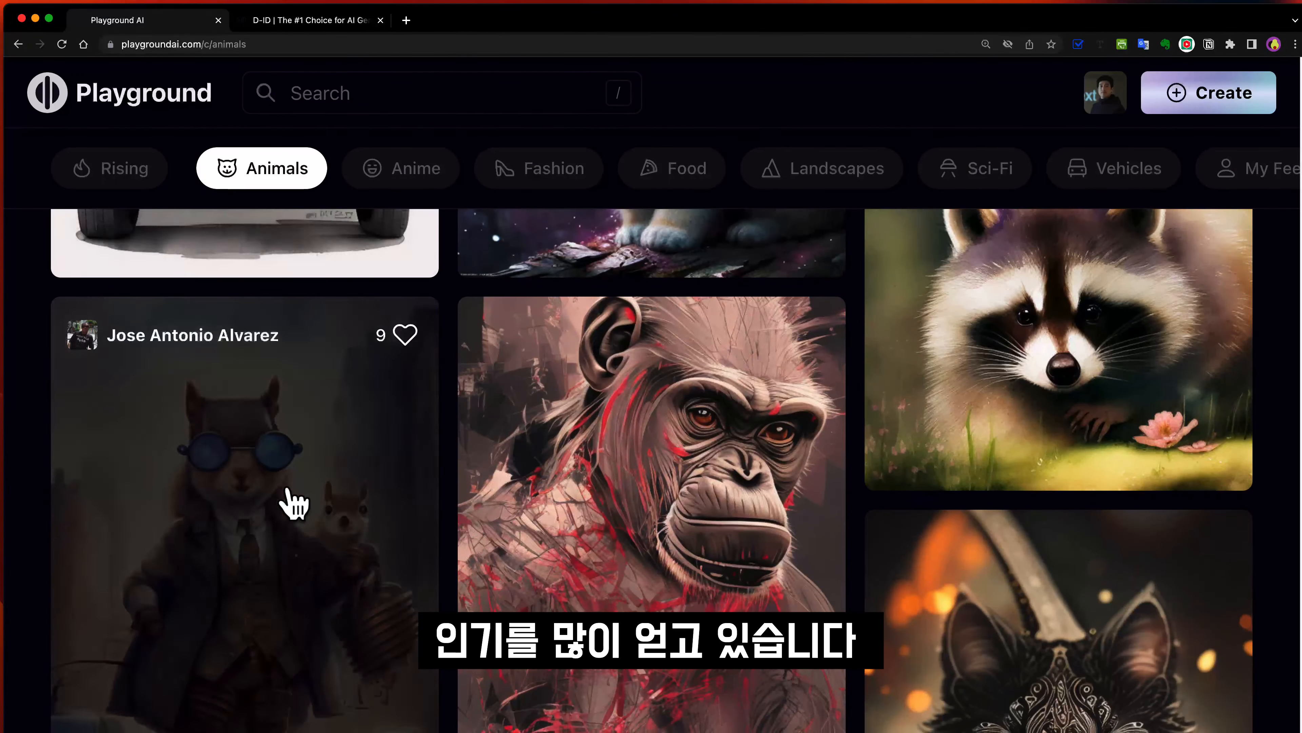
Step: Browse the community images in the Fashion category and in the Food category
{"action": "left_click", "coordinate": [539, 191]}
{"action": "scroll", "coordinate": [495, 486], "scroll_direction": "down", "scroll_amount": 5}
{"action": "scroll", "coordinate": [497, 485], "scroll_direction": "down", "scroll_amount": 10}
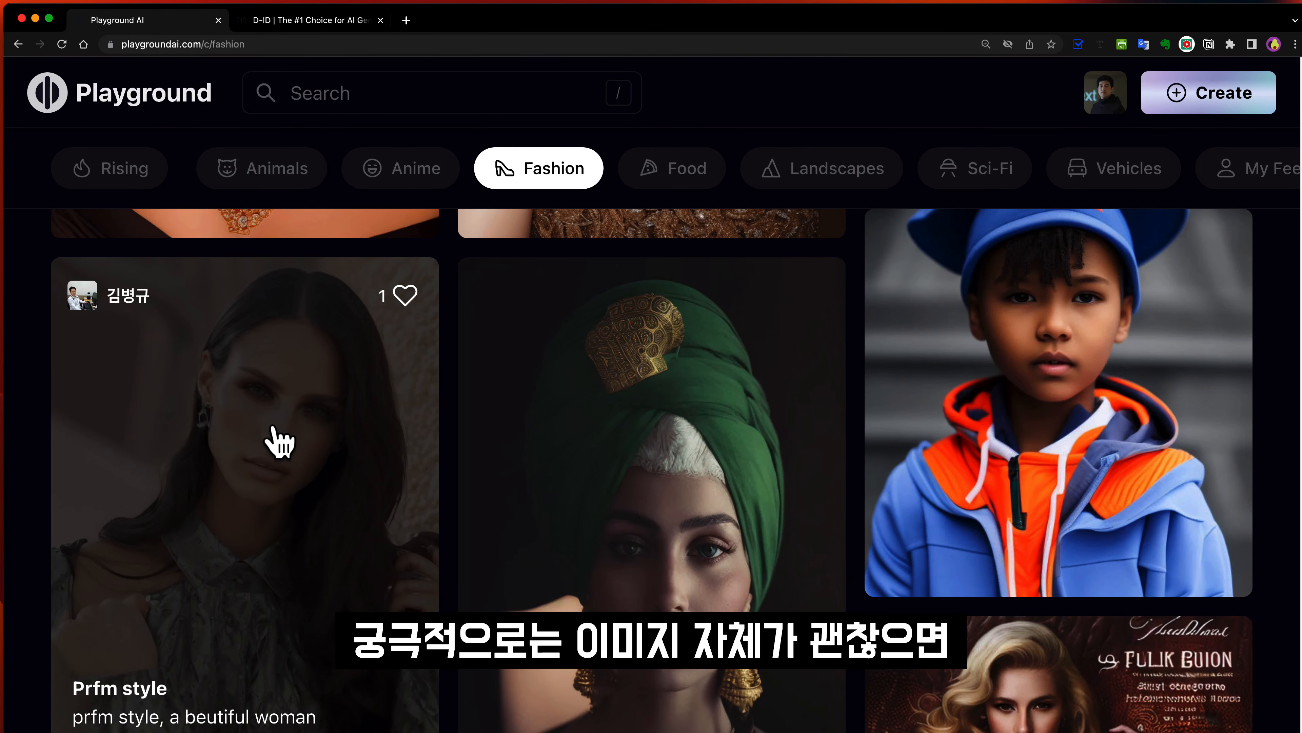
{"action": "scroll", "coordinate": [272, 436], "scroll_direction": "up", "scroll_amount": 10}
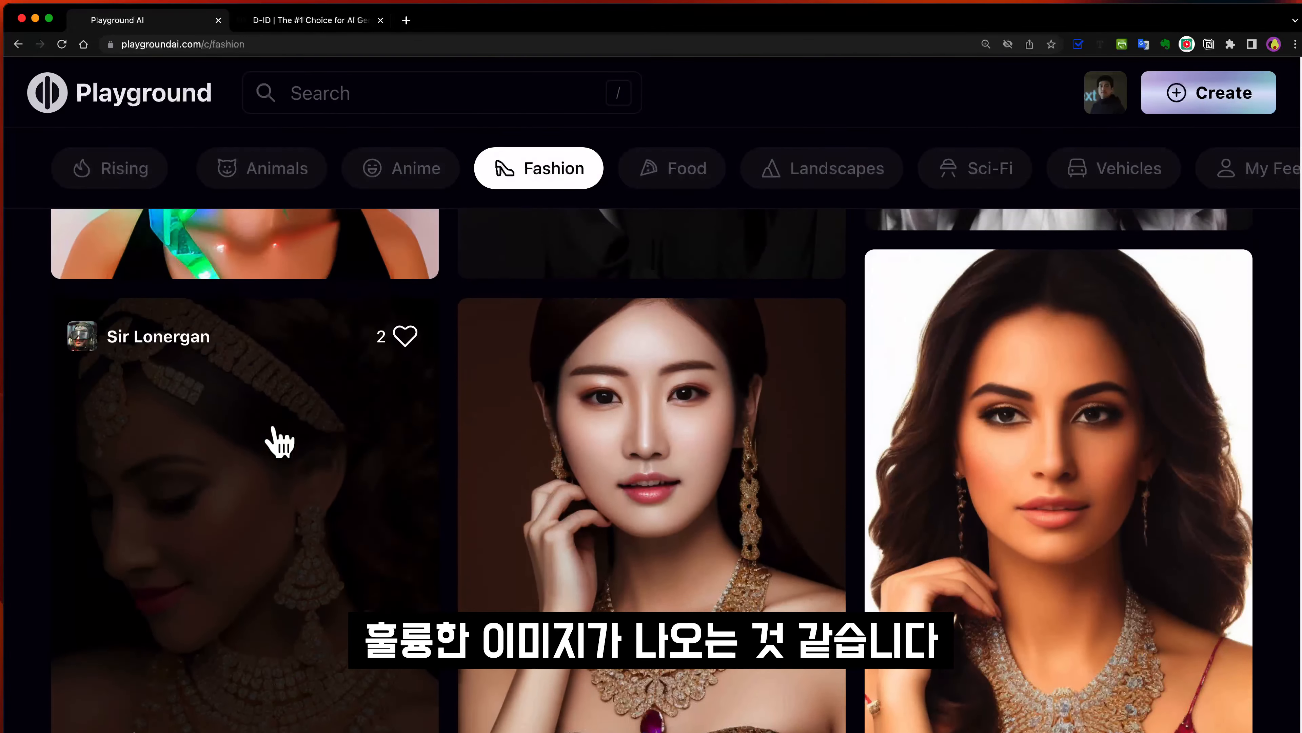
{"action": "left_click", "coordinate": [681, 186]}
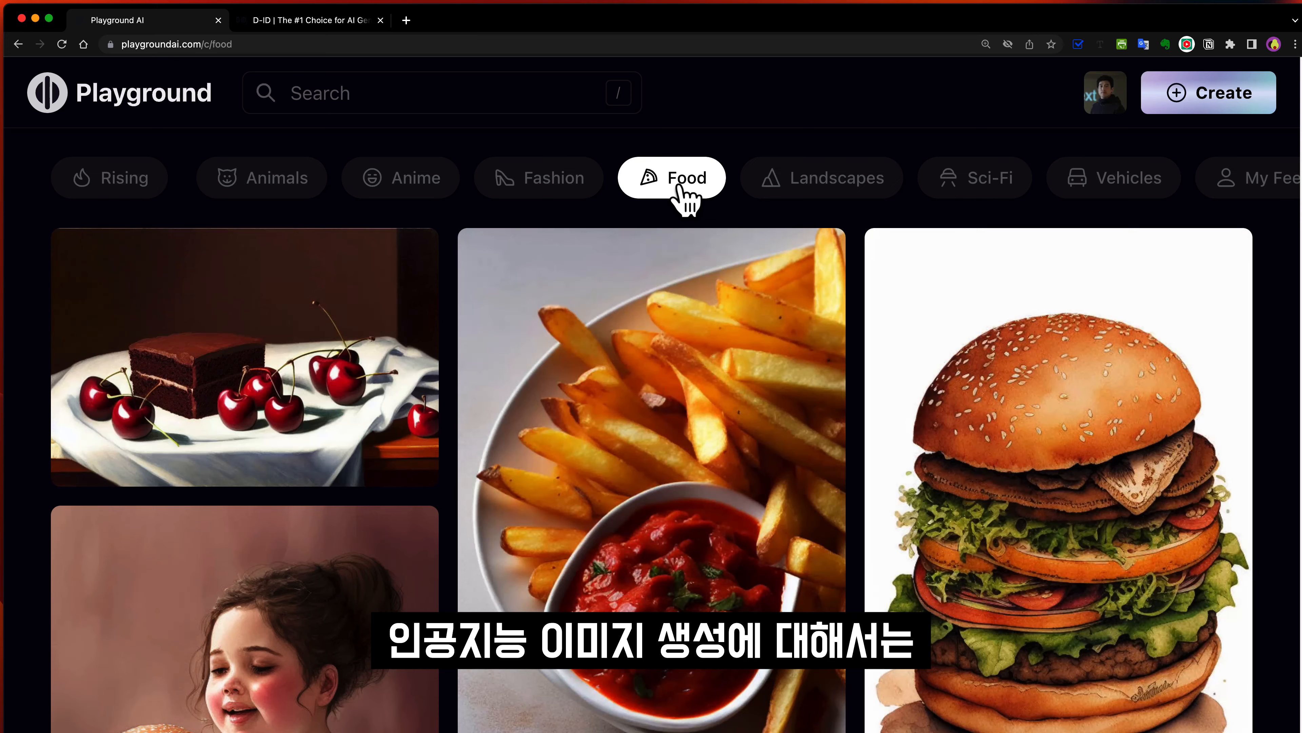
{"action": "scroll", "coordinate": [587, 410], "scroll_direction": "down", "scroll_amount": 5}
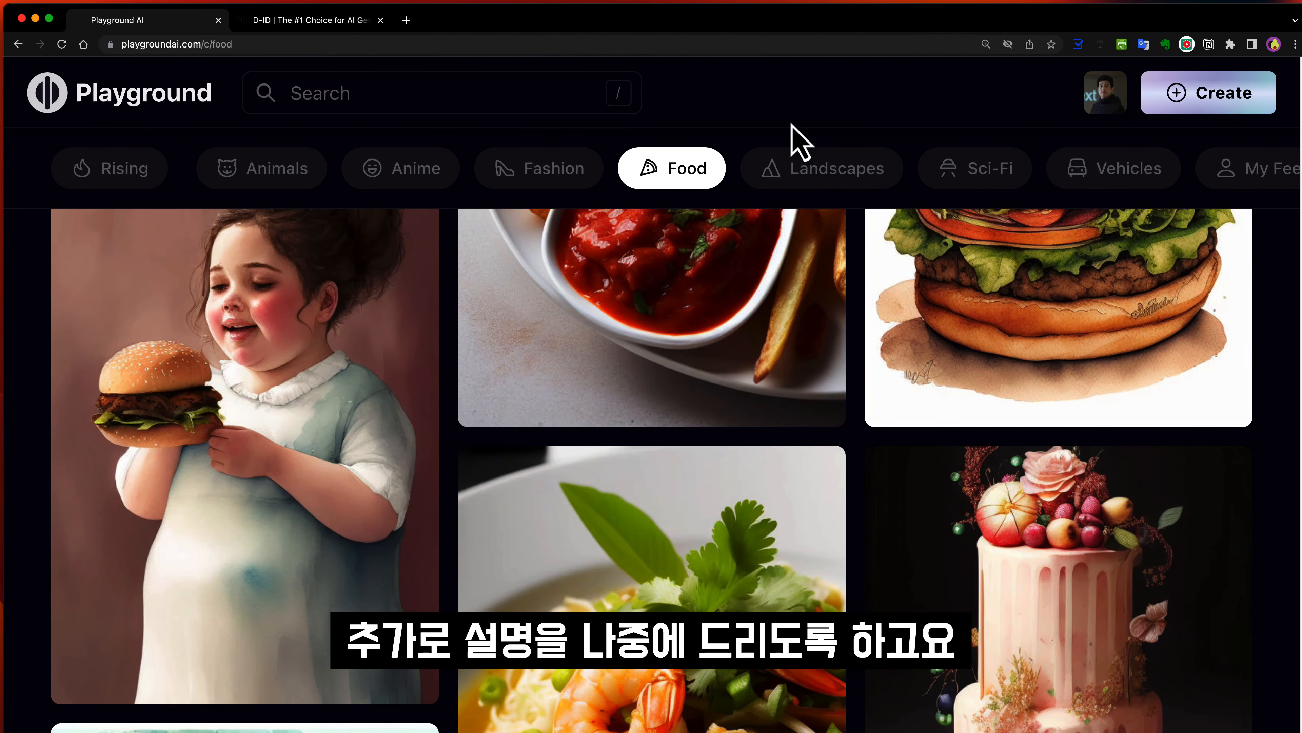
Step: Return to the Rising category, open the Idunn image of the woman with a leafy crown, and view its prompt details
{"action": "left_click", "coordinate": [123, 177]}
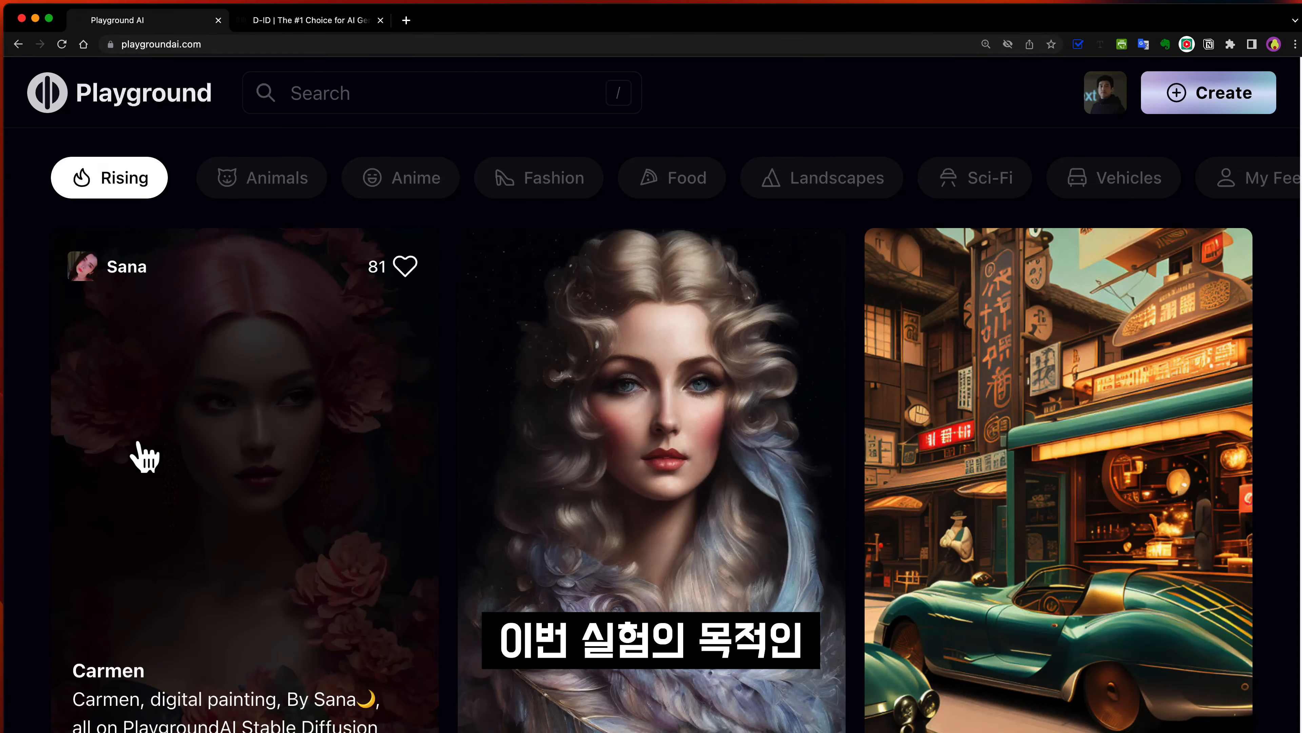
{"action": "scroll", "coordinate": [145, 457], "scroll_direction": "down", "scroll_amount": 10}
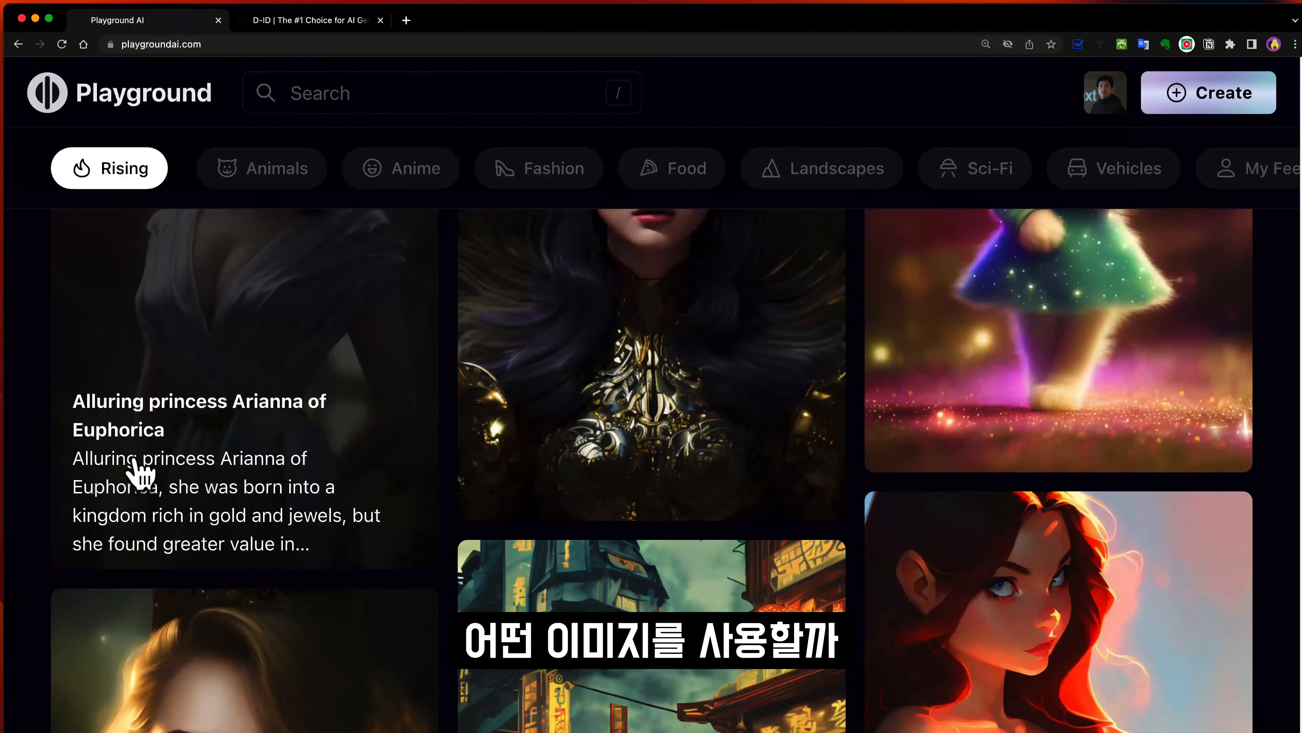
{"action": "scroll", "coordinate": [141, 473], "scroll_direction": "down", "scroll_amount": 5}
{"action": "scroll", "coordinate": [135, 462], "scroll_direction": "down", "scroll_amount": 1}
{"action": "scroll", "coordinate": [134, 462], "scroll_direction": "up", "scroll_amount": 1}
{"action": "scroll", "coordinate": [135, 461], "scroll_direction": "down", "scroll_amount": 1}
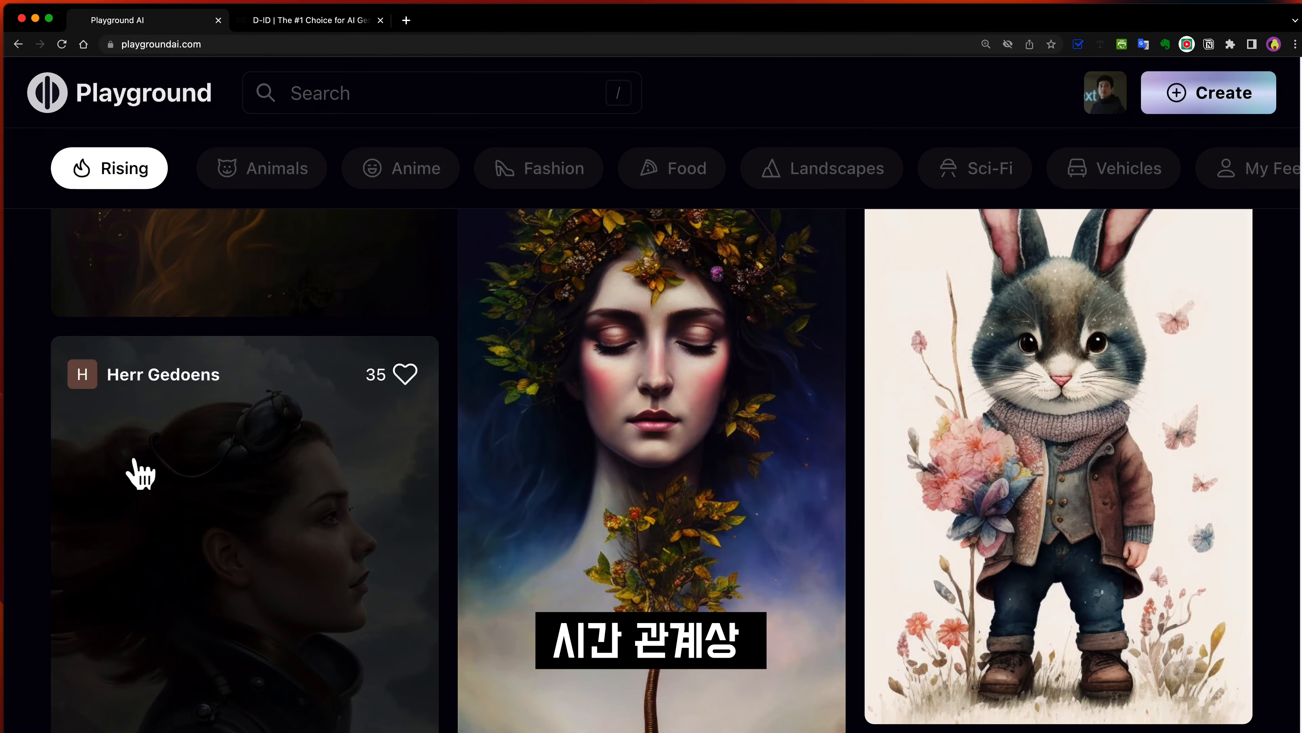
{"action": "scroll", "coordinate": [142, 472], "scroll_direction": "up", "scroll_amount": 3}
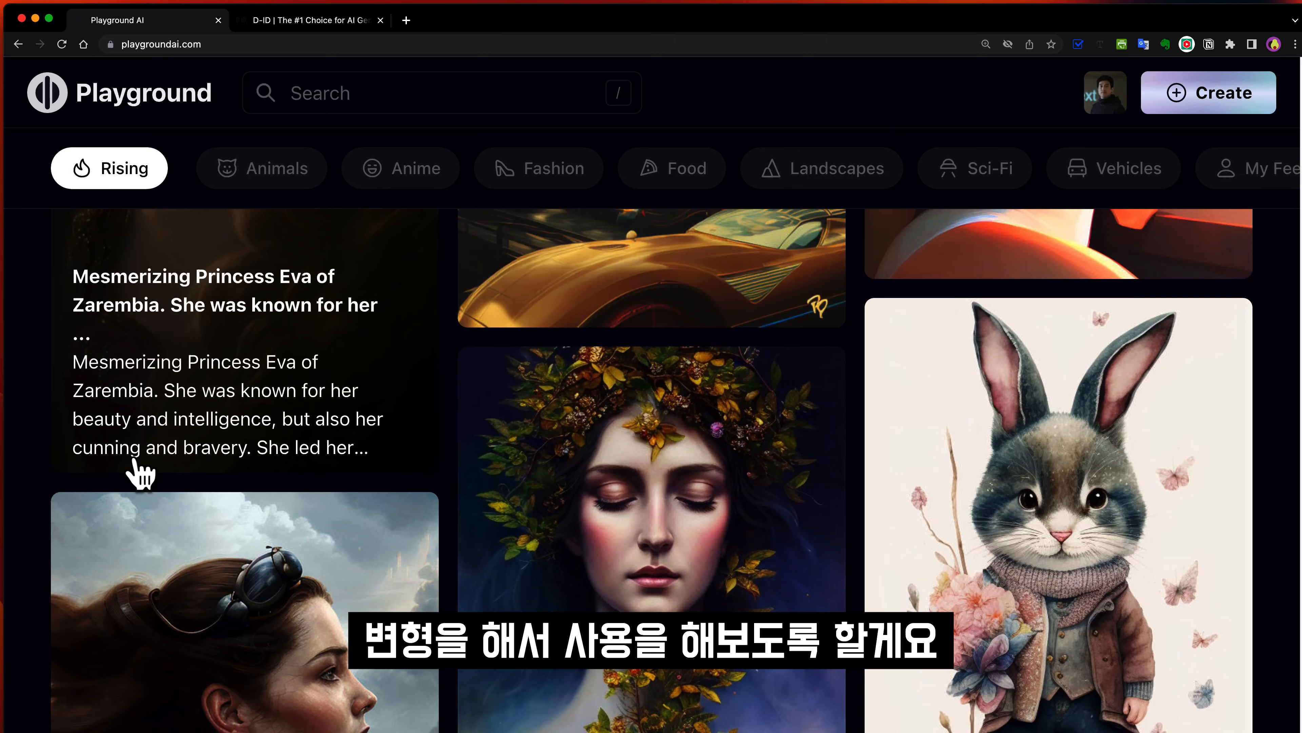
{"action": "scroll", "coordinate": [135, 471], "scroll_direction": "down", "scroll_amount": 3}
{"action": "scroll", "coordinate": [456, 459], "scroll_direction": "up", "scroll_amount": 1}
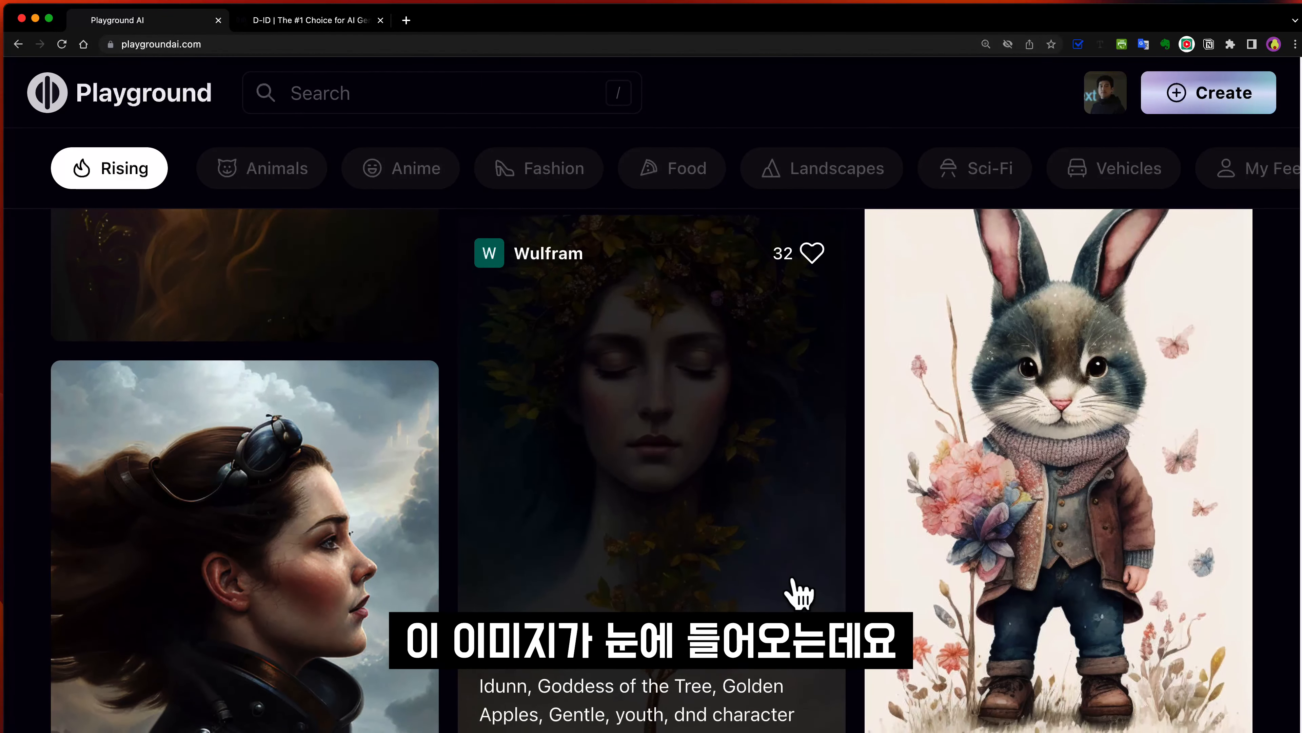
{"action": "scroll", "coordinate": [620, 572], "scroll_direction": "up", "scroll_amount": 1}
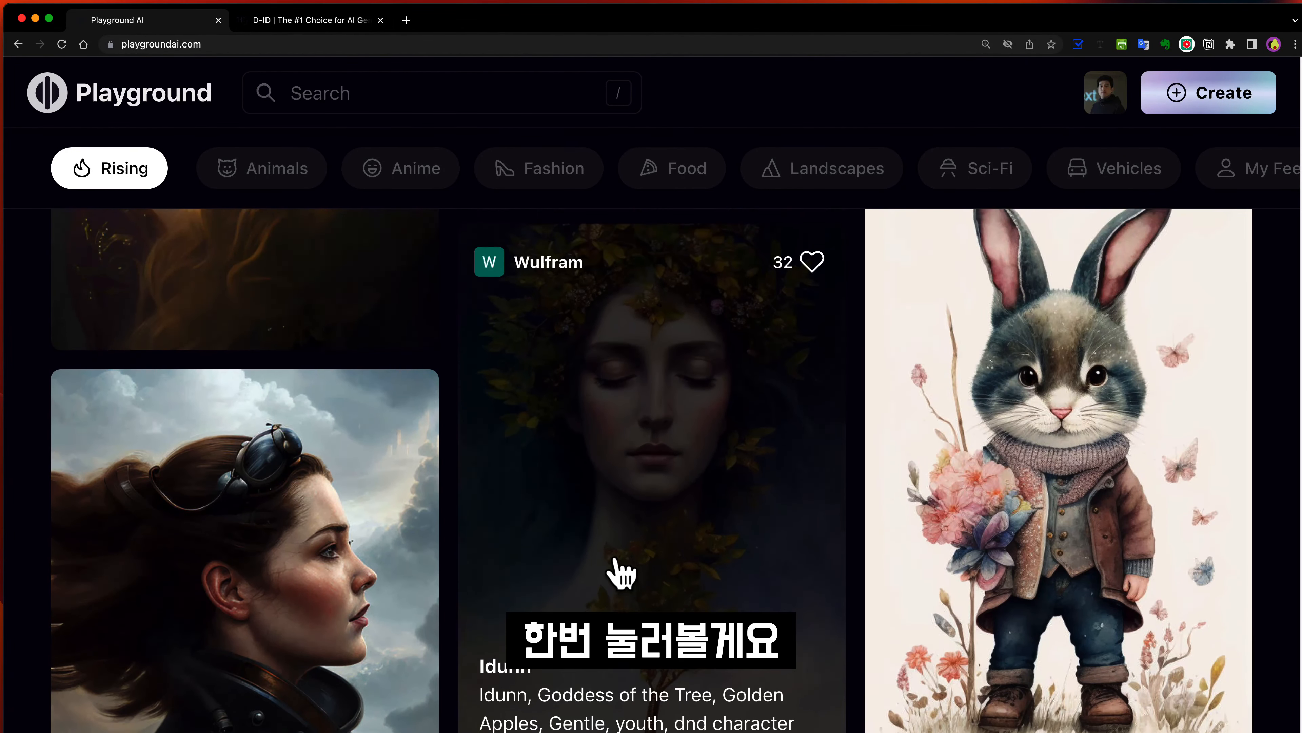
{"action": "left_click", "coordinate": [663, 530]}
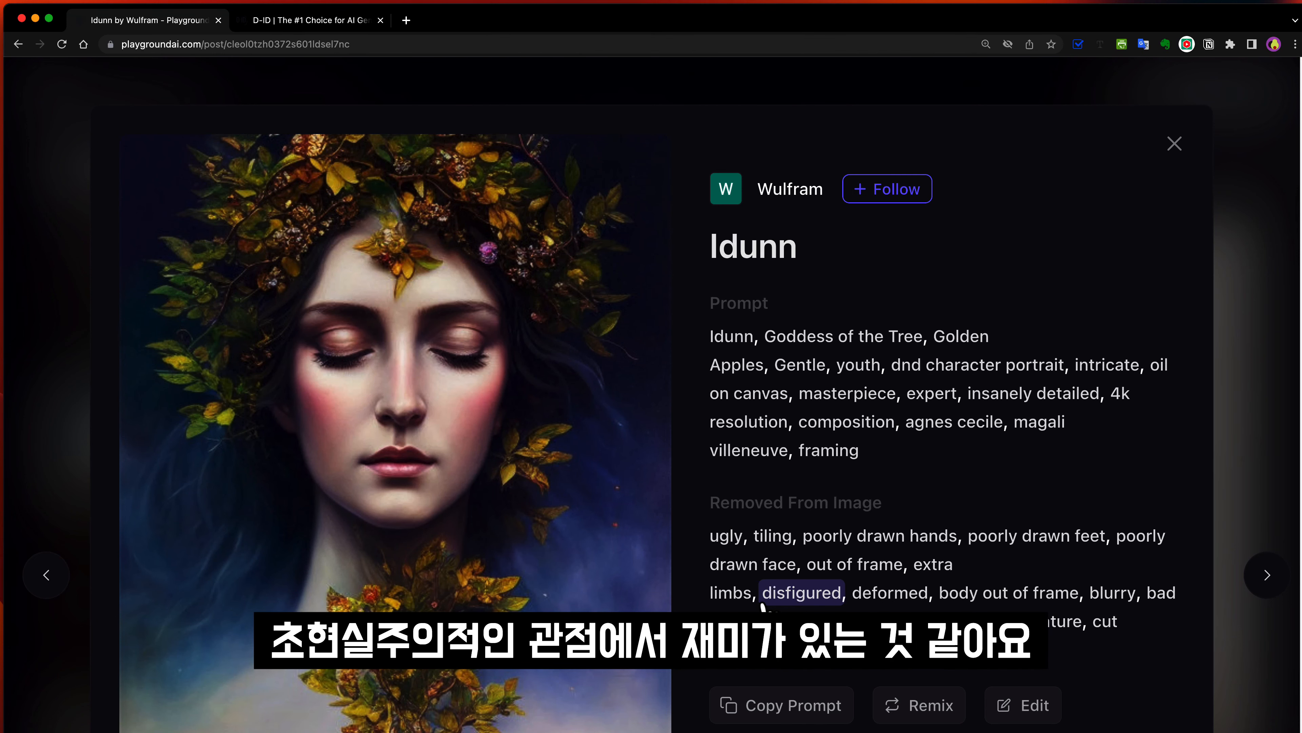
{"action": "scroll", "coordinate": [765, 607], "scroll_direction": "down", "scroll_amount": 1}
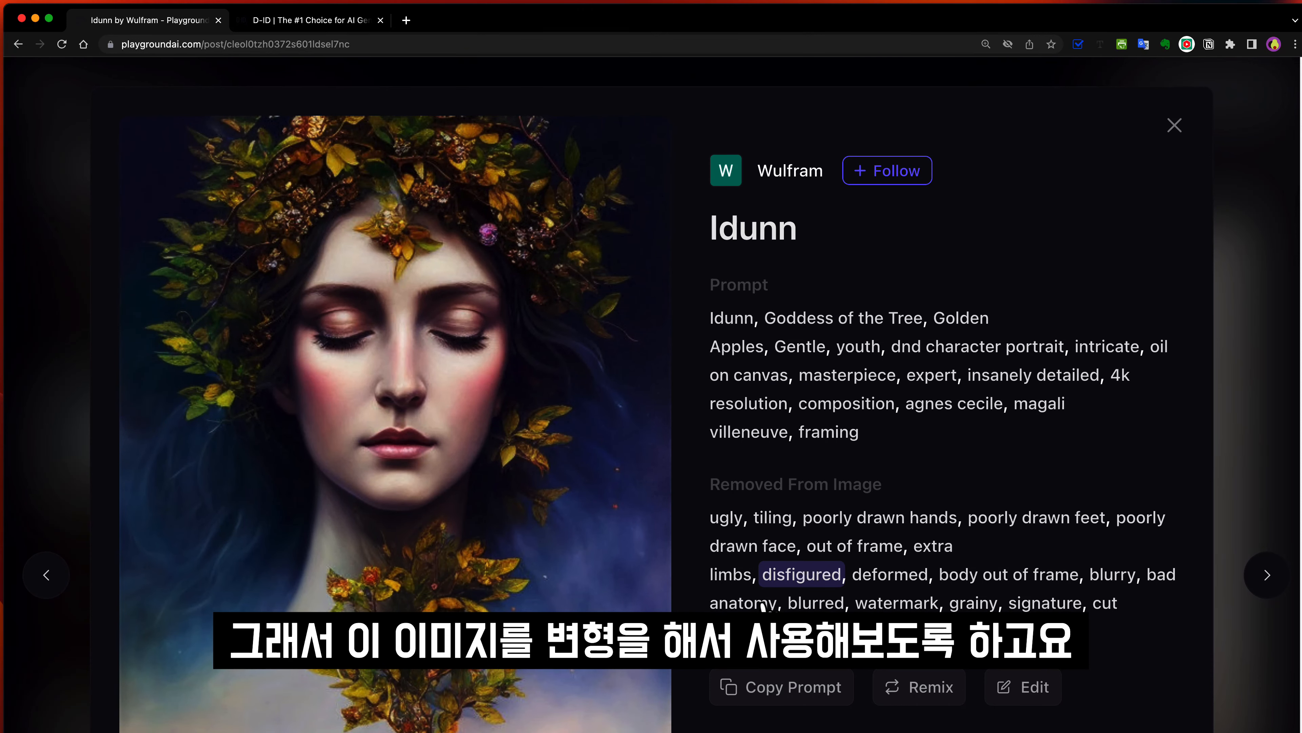
{"action": "scroll", "coordinate": [764, 607], "scroll_direction": "down", "scroll_amount": 1}
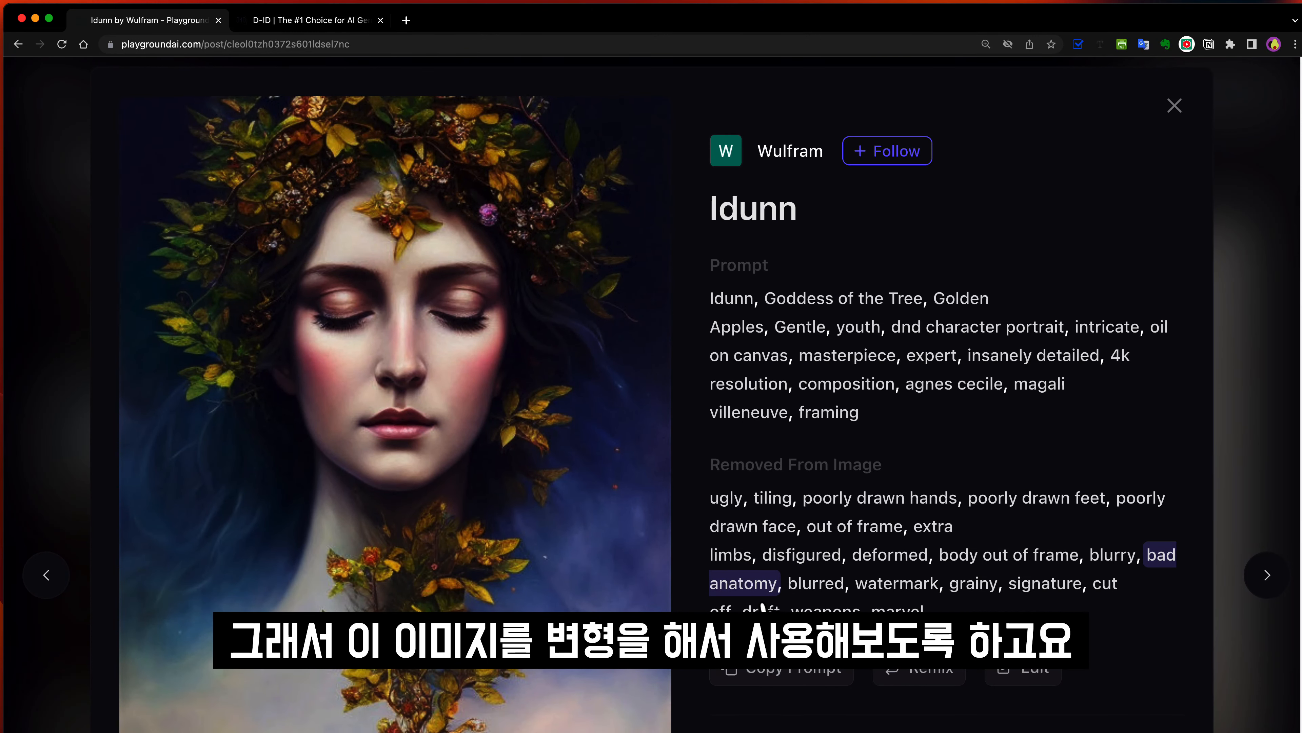
Step: Review the prompt details of the Idunn image and open the image for editing
{"action": "scroll", "coordinate": [764, 607], "scroll_direction": "down", "scroll_amount": 1}
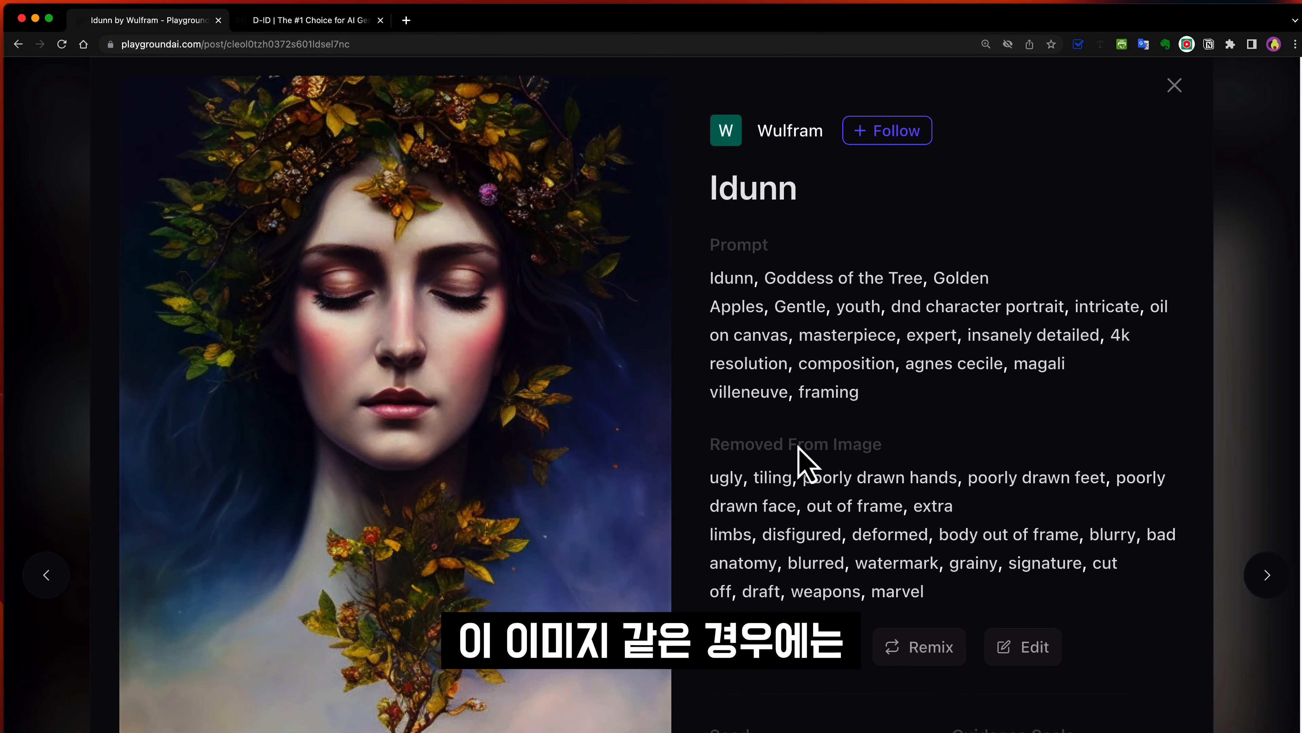
{"action": "scroll", "coordinate": [779, 416], "scroll_direction": "down", "scroll_amount": 2}
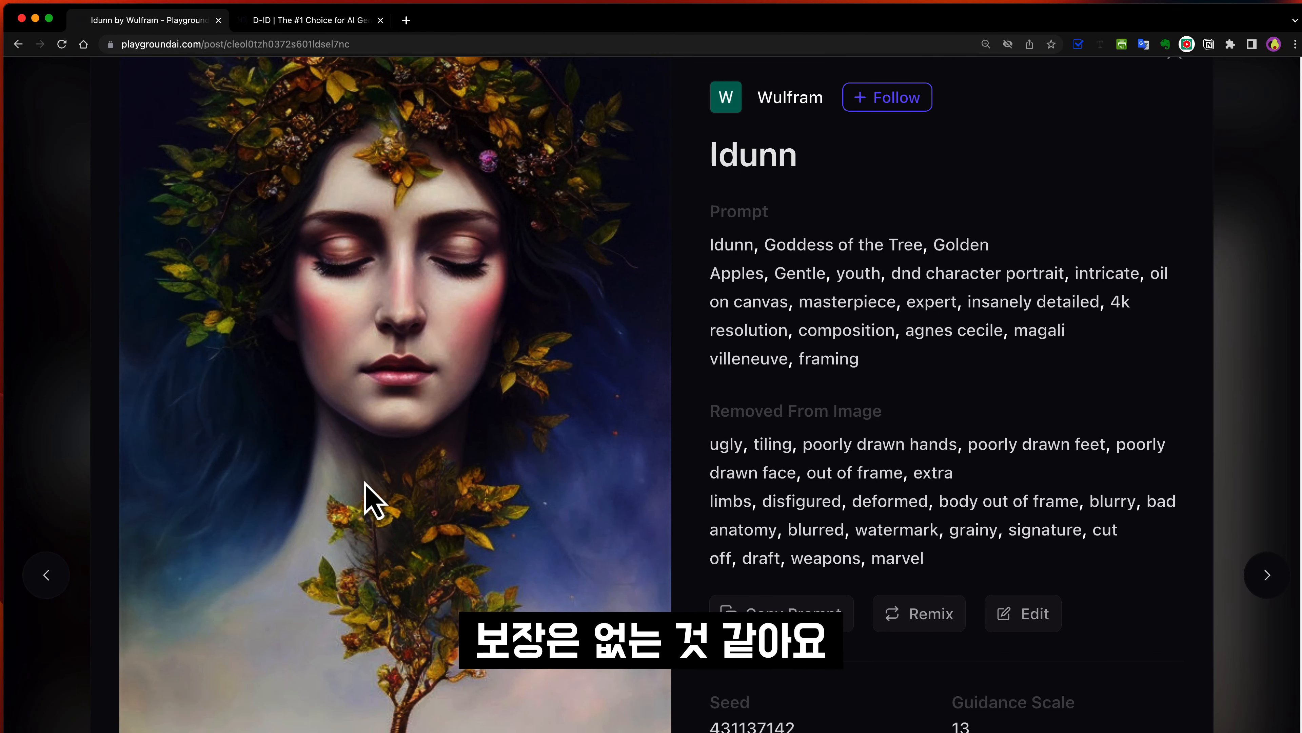
{"action": "scroll", "coordinate": [365, 483], "scroll_direction": "up", "scroll_amount": 1}
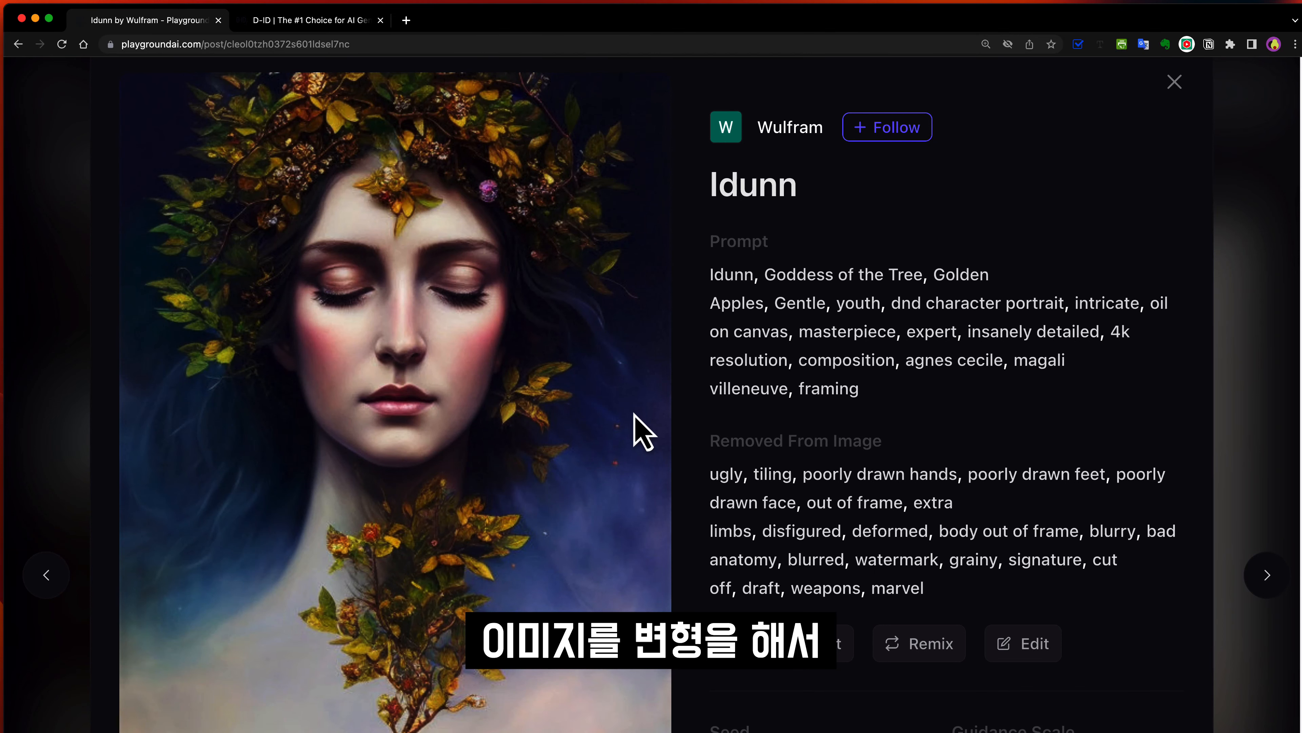
{"action": "left_click", "coordinate": [1030, 657]}
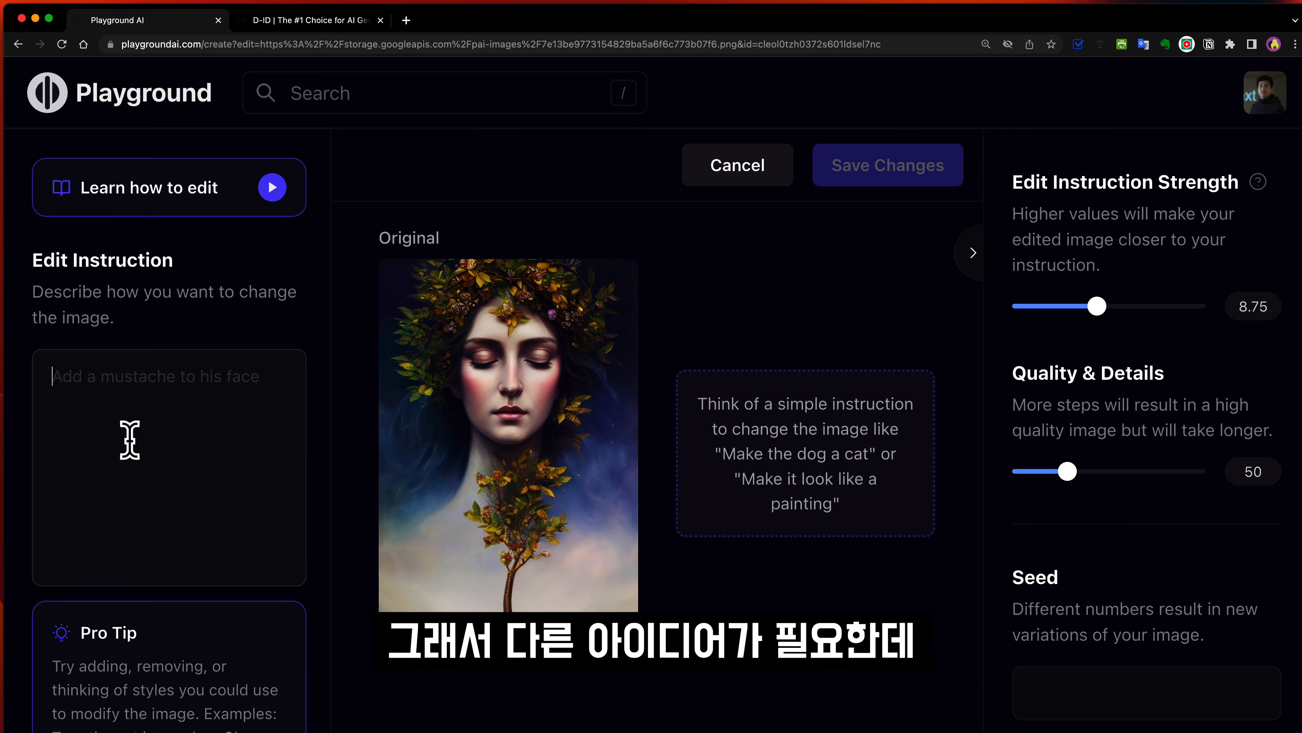
Step: Generate an edited version of the Idunn image with the instruction "add a bird to her hair"
{"action": "mouse_move", "coordinate": [552, 466]}
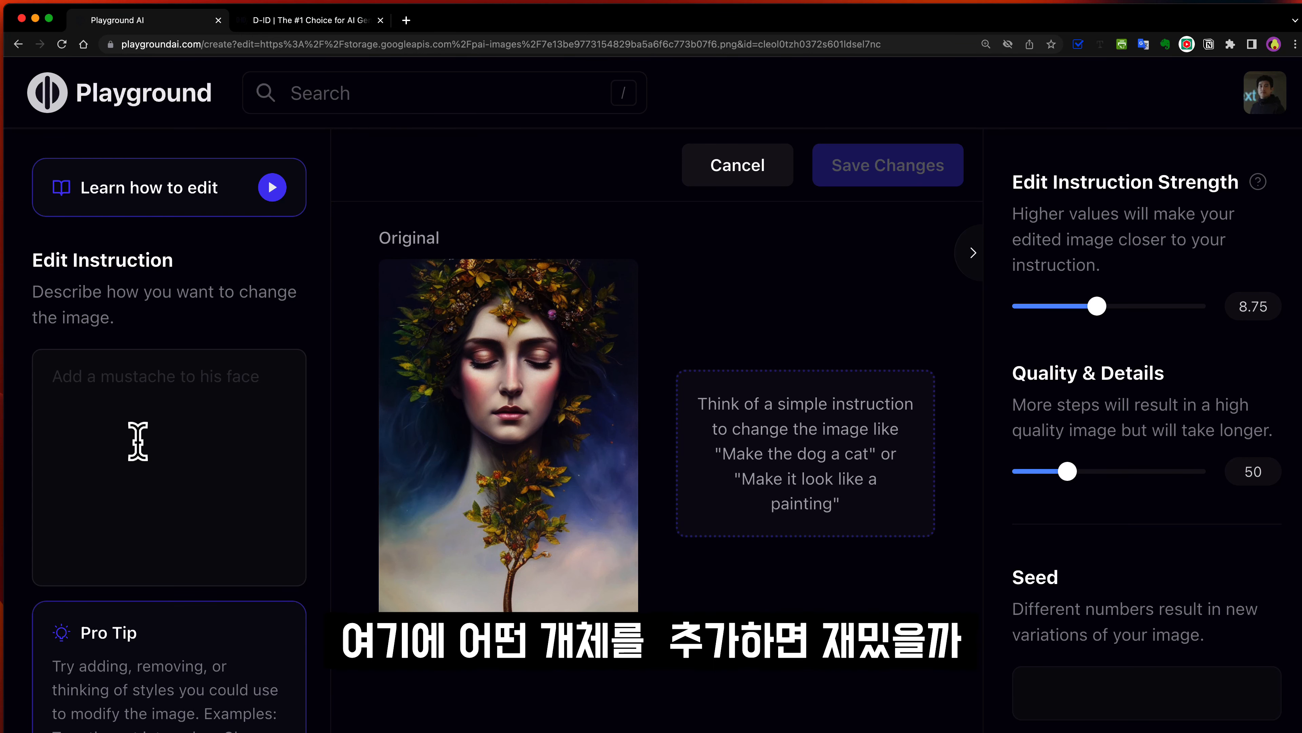
{"action": "key", "text": "super+0"}
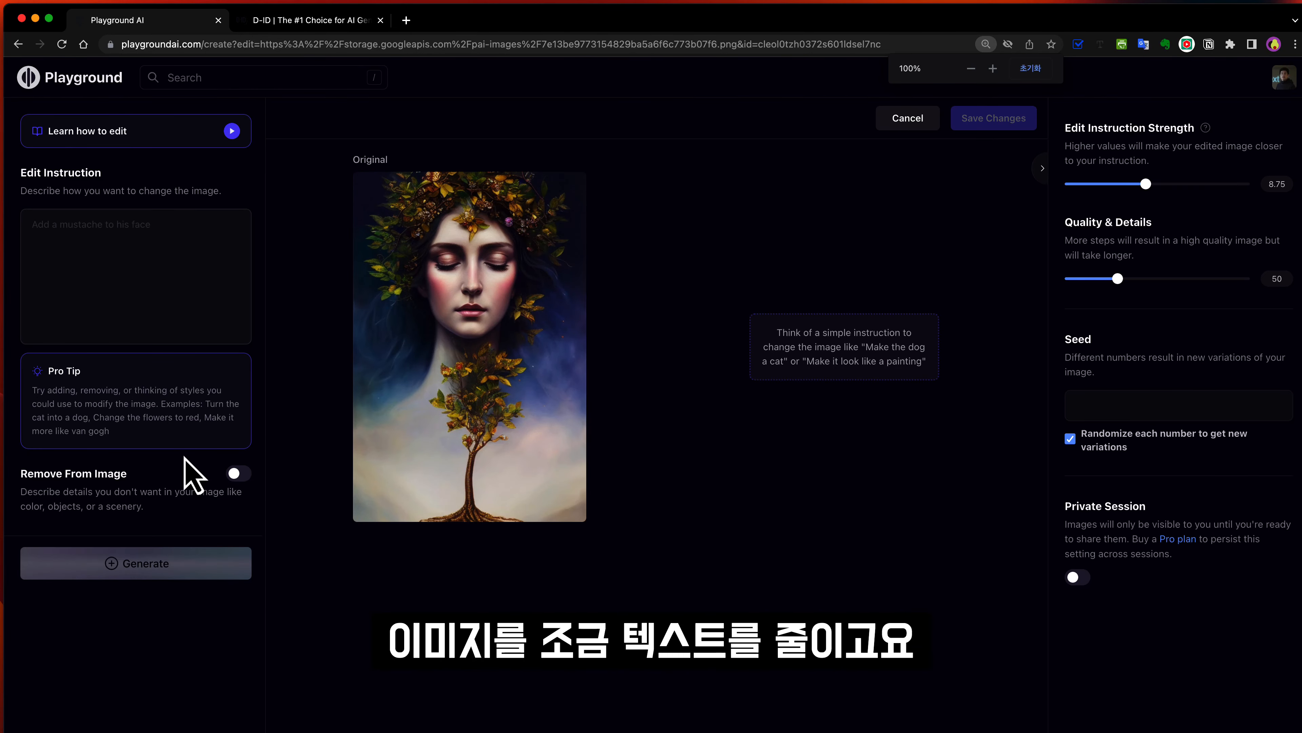
{"action": "key", "text": "super+minus"}
{"action": "key", "text": "super+0"}
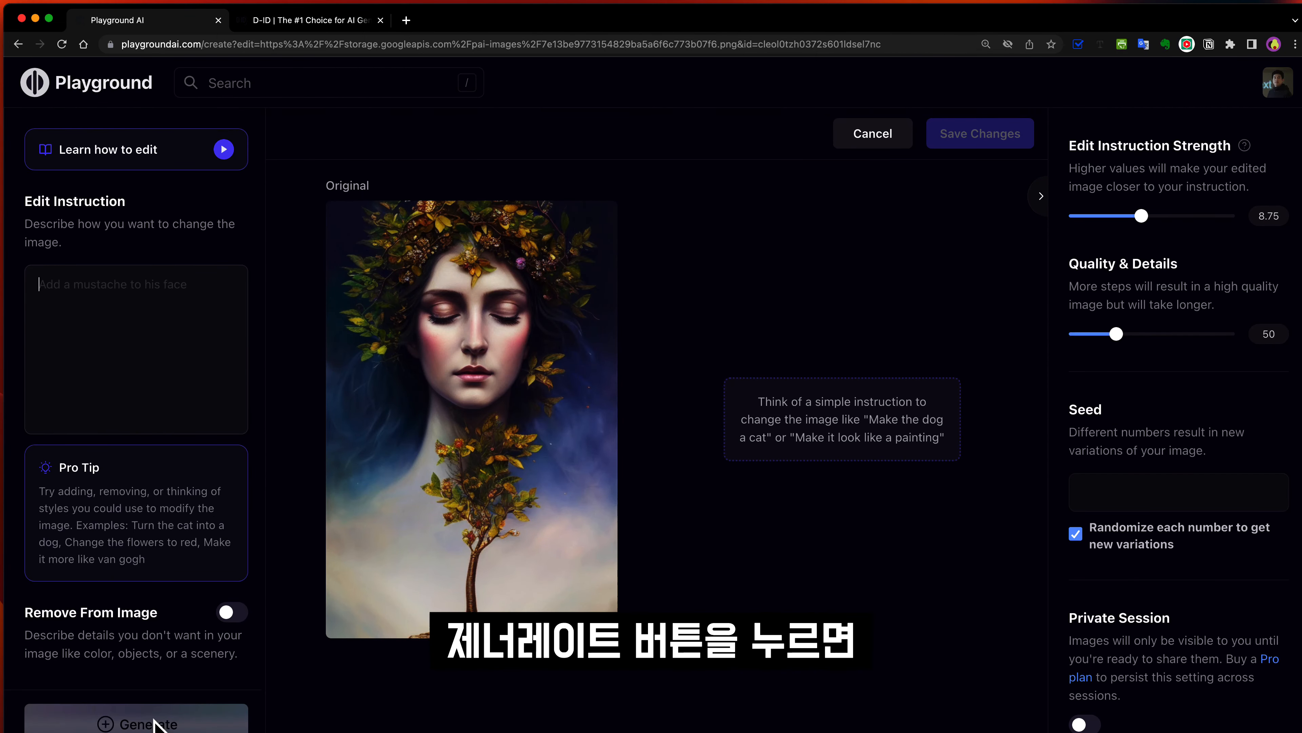
{"action": "type", "text": "add a bird "}
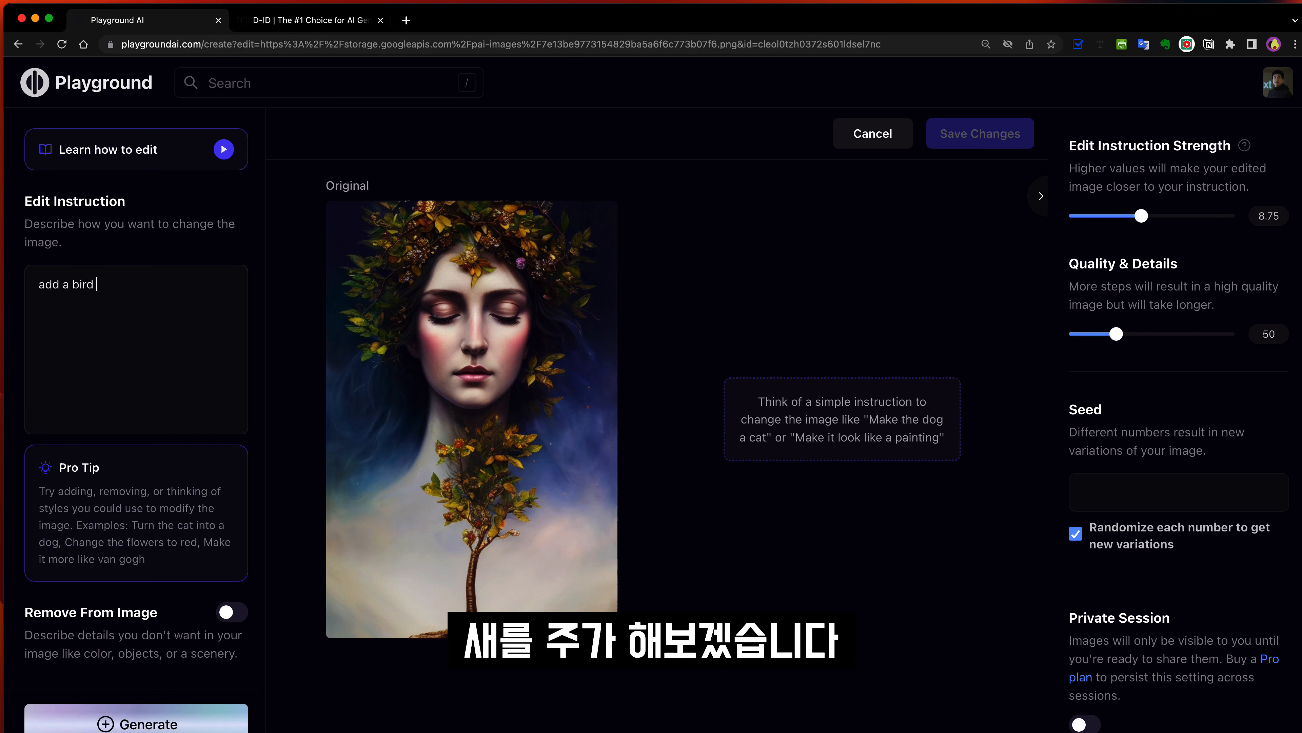
{"action": "type", "text": "to he"}
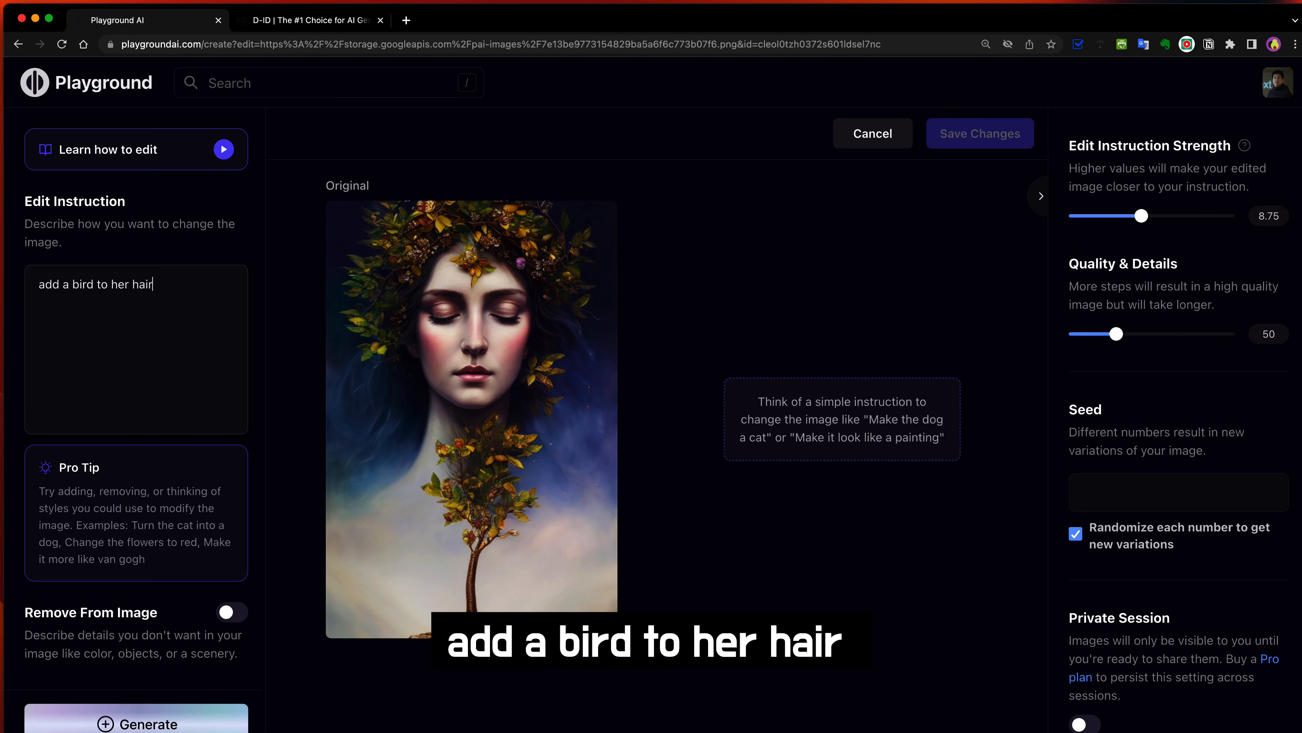
{"action": "type", "text": "r hair"}
{"action": "left_click", "coordinate": [146, 721]}
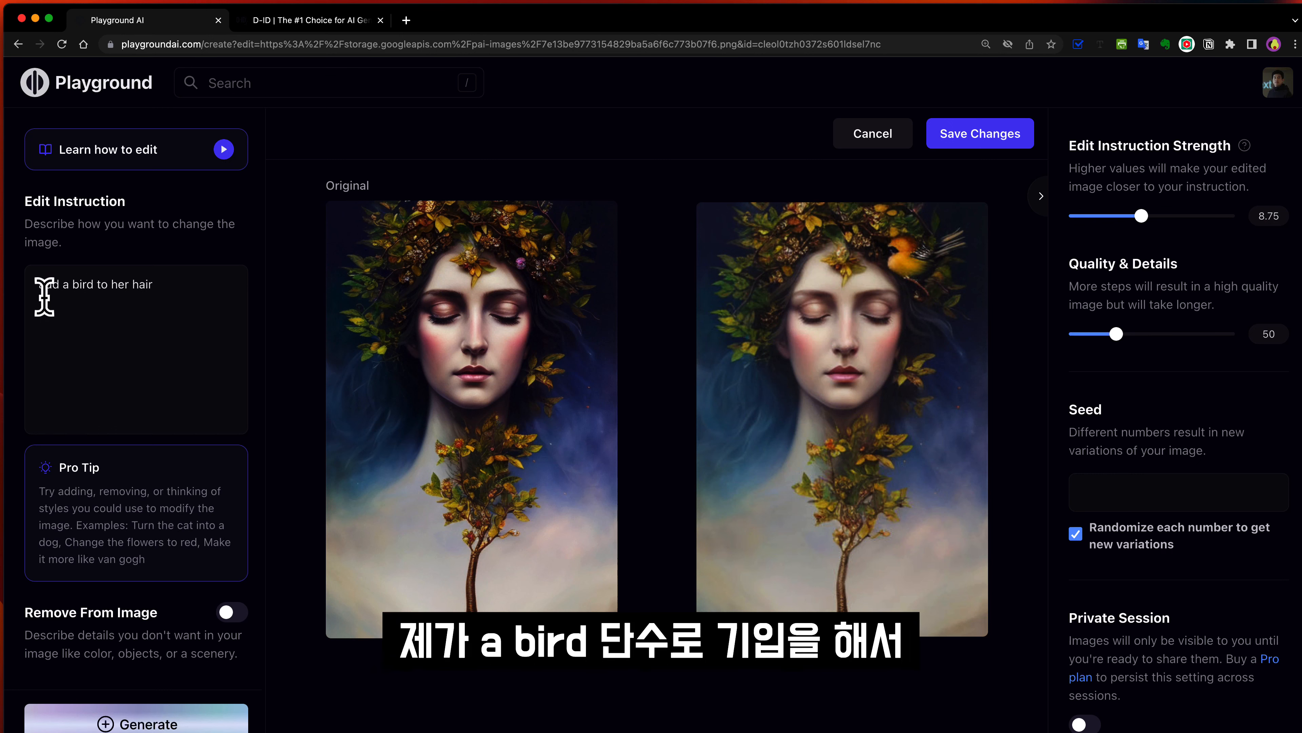
Step: Change the edit instruction to "add birds to her hair" and generate a new version of the image
{"action": "left_click_drag", "start_coordinate": [62, 285], "coordinate": [94, 286]}
{"action": "left_click", "coordinate": [131, 326]}
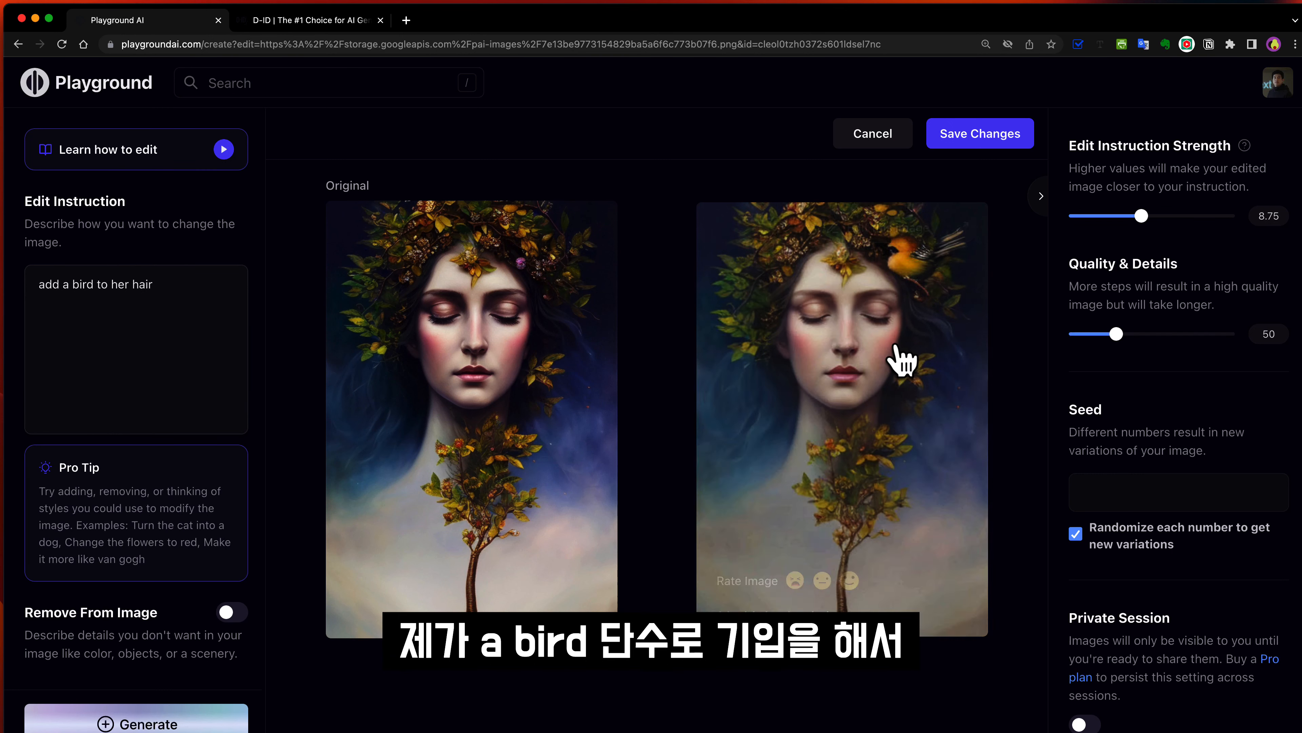
{"action": "left_click", "coordinate": [72, 284]}
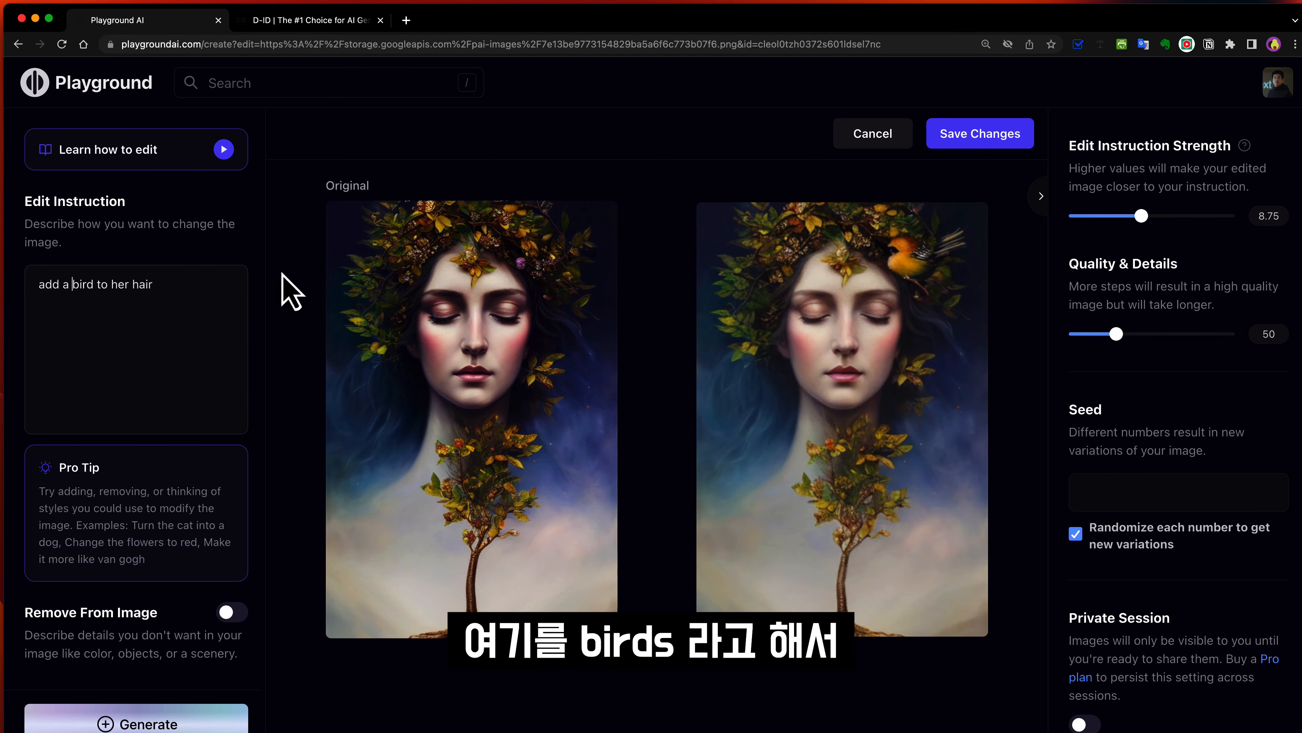
{"action": "key", "text": "BackSpace"}
{"action": "key", "text": "BackSpace"}
{"action": "key", "text": "Right"}
{"action": "key", "text": "Right"}
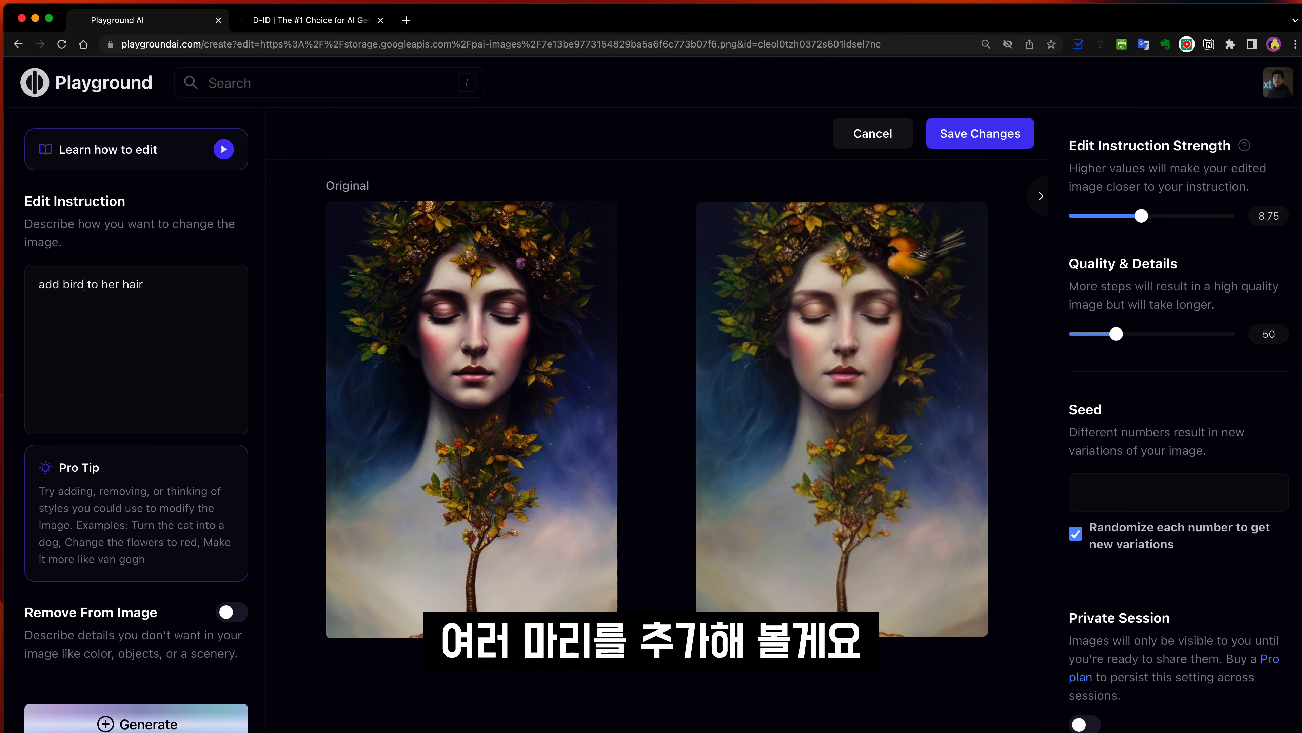
{"action": "left_click", "coordinate": [154, 724]}
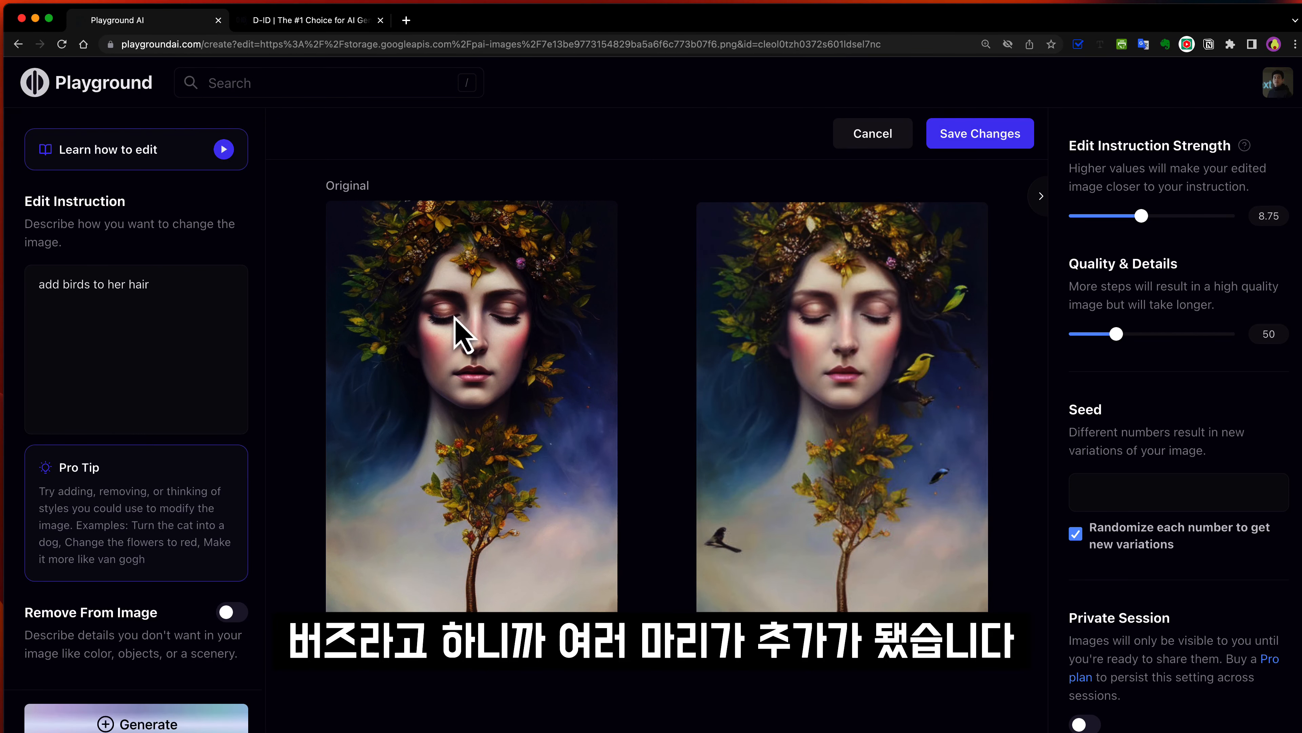
{"action": "mouse_move", "coordinate": [939, 405]}
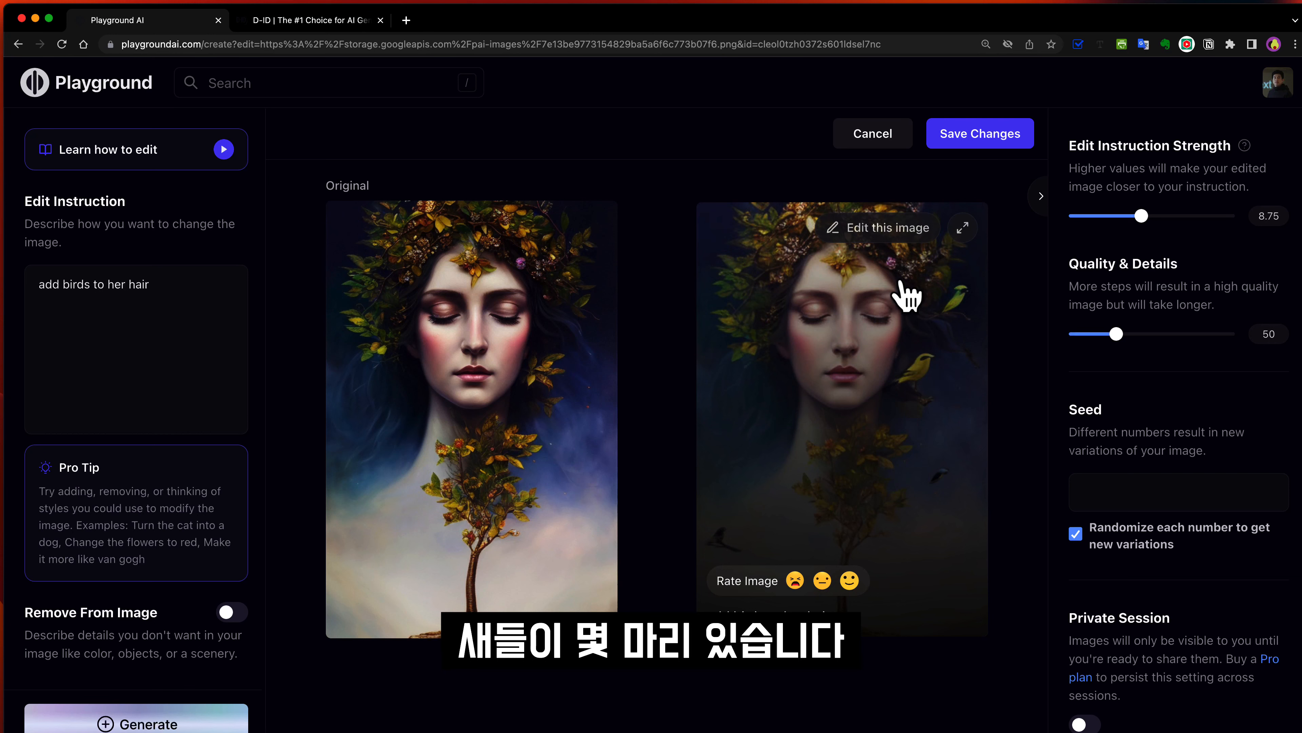
{"action": "mouse_move", "coordinate": [806, 296]}
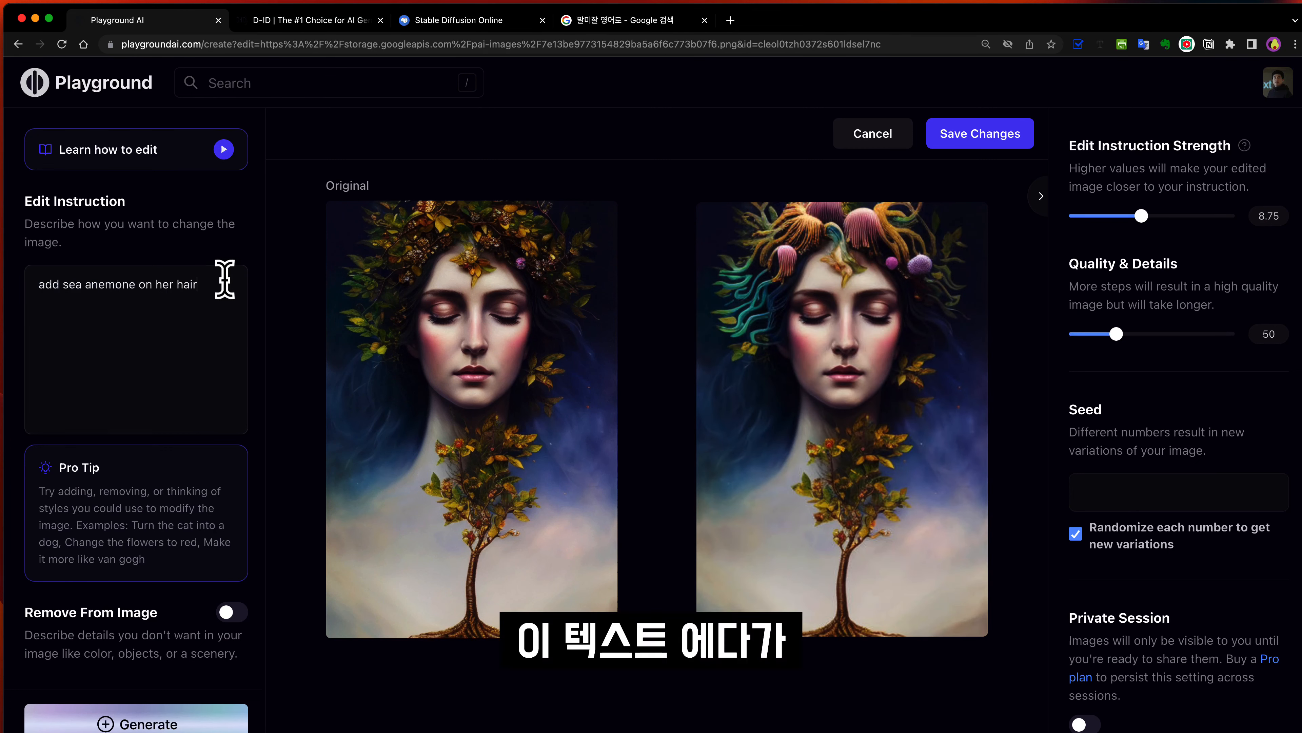
Step: Switch to the Google translation result for 말미잘 and play the English pronunciation of "sea anemone"
{"action": "left_click_drag", "start_coordinate": [63, 284], "coordinate": [140, 286]}
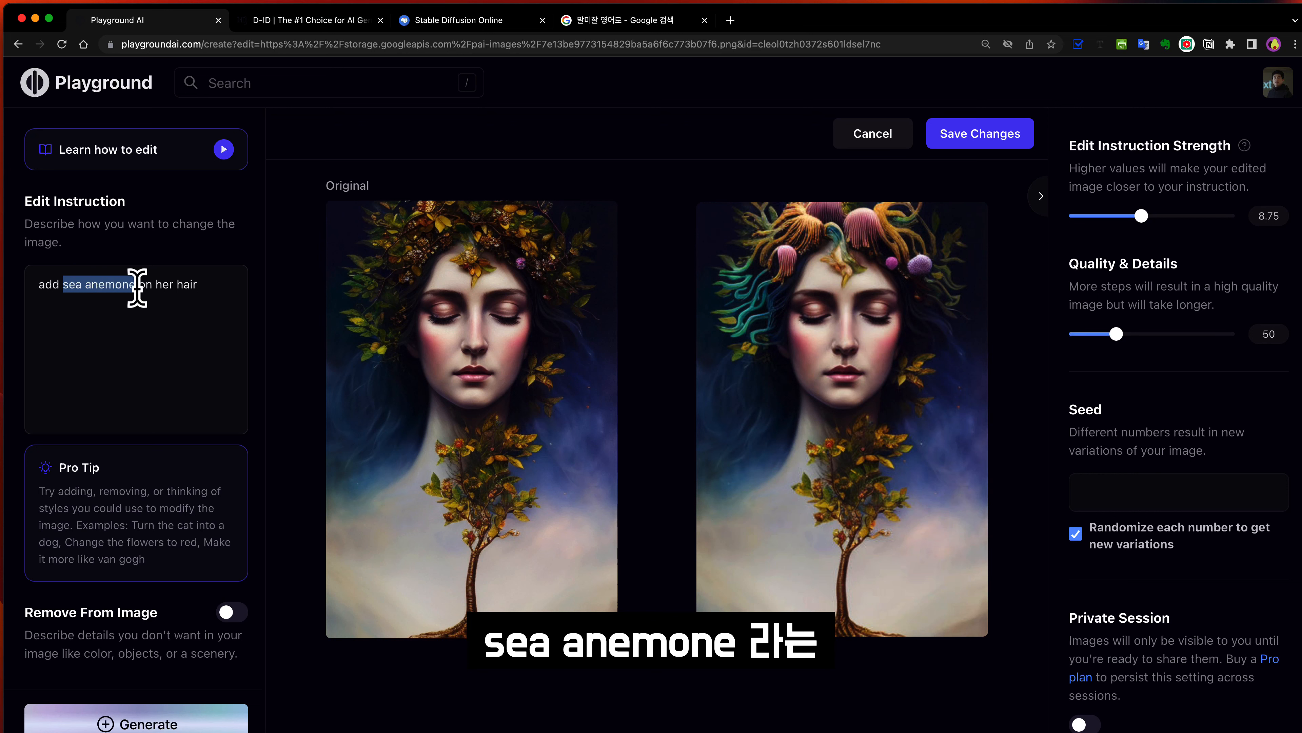
{"action": "left_click", "coordinate": [76, 302]}
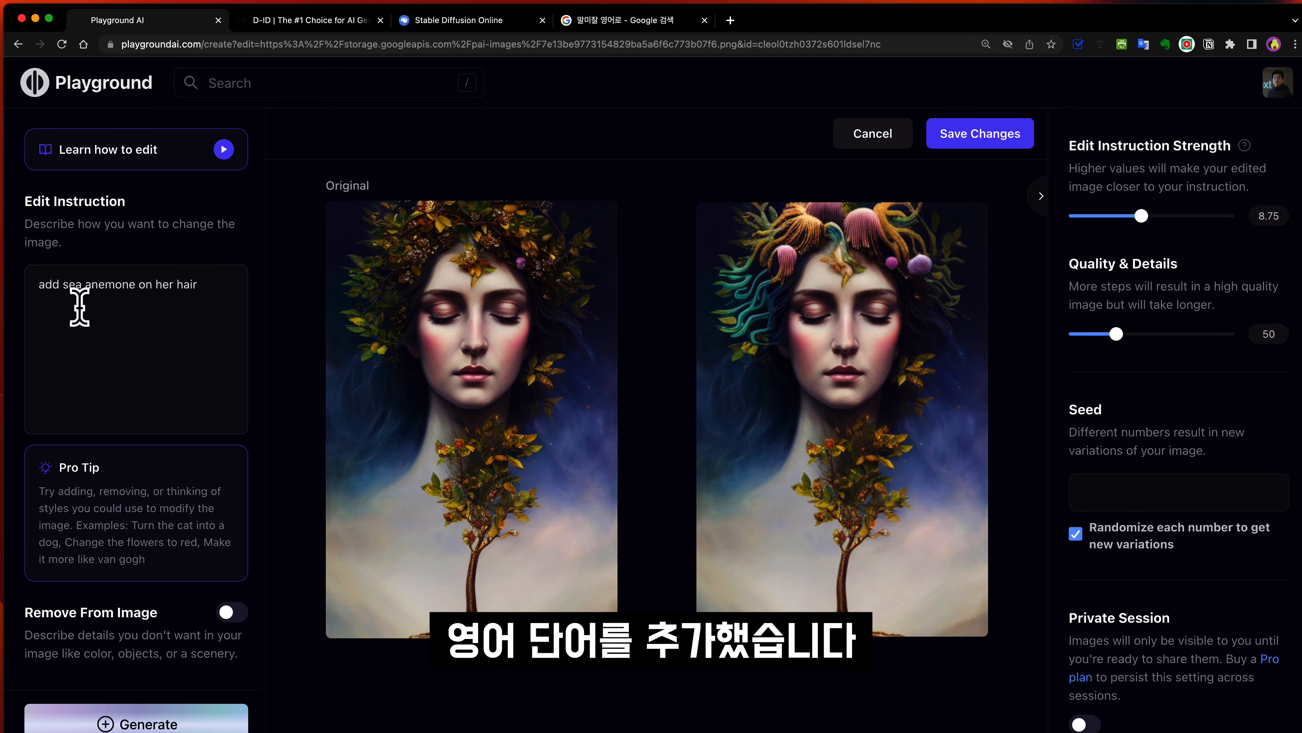
{"action": "left_click_drag", "start_coordinate": [60, 284], "coordinate": [128, 290]}
{"action": "left_click", "coordinate": [101, 334]}
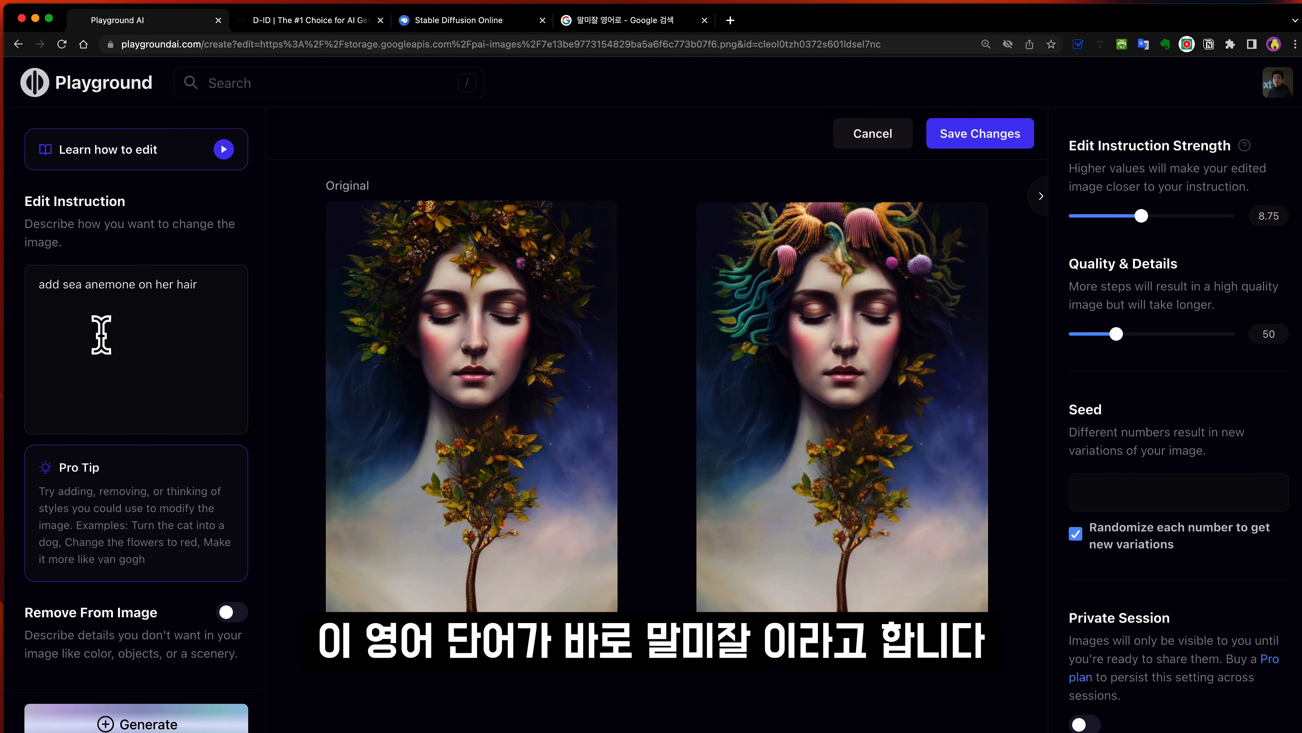
{"action": "left_click", "coordinate": [595, 21]}
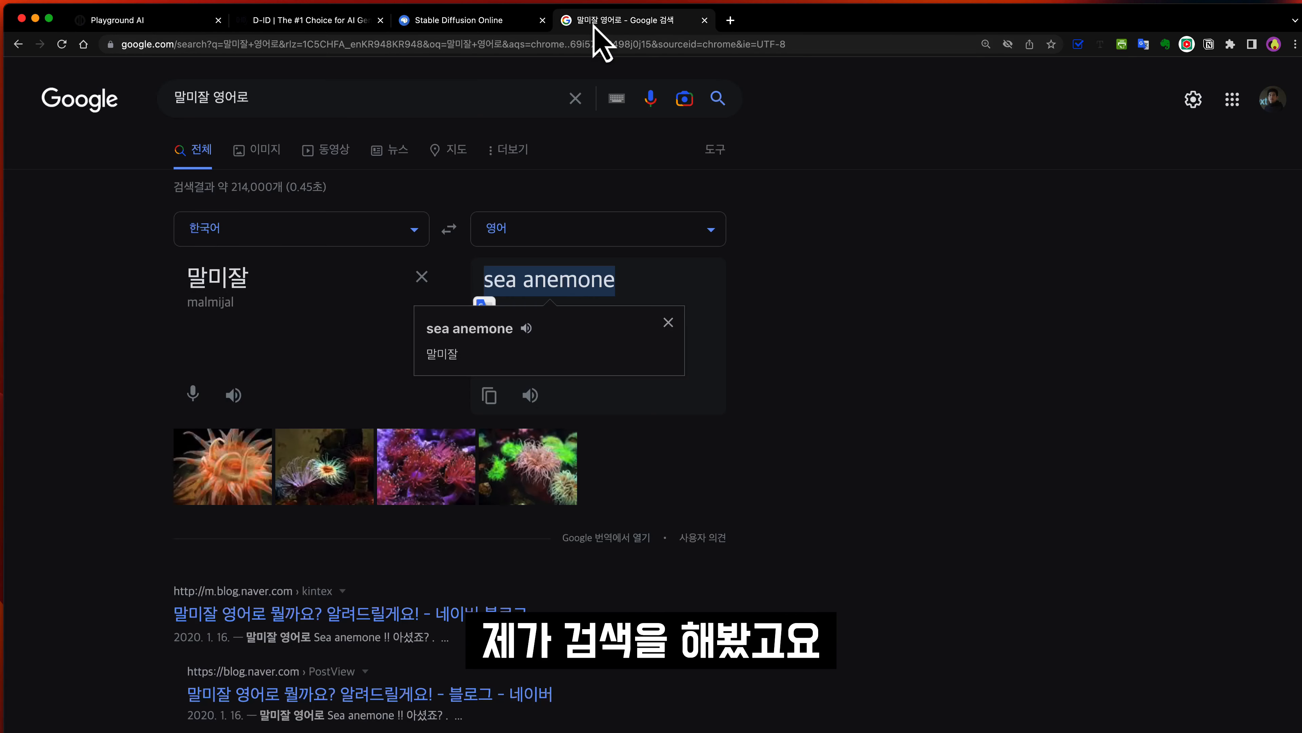
{"action": "left_click", "coordinate": [294, 283]}
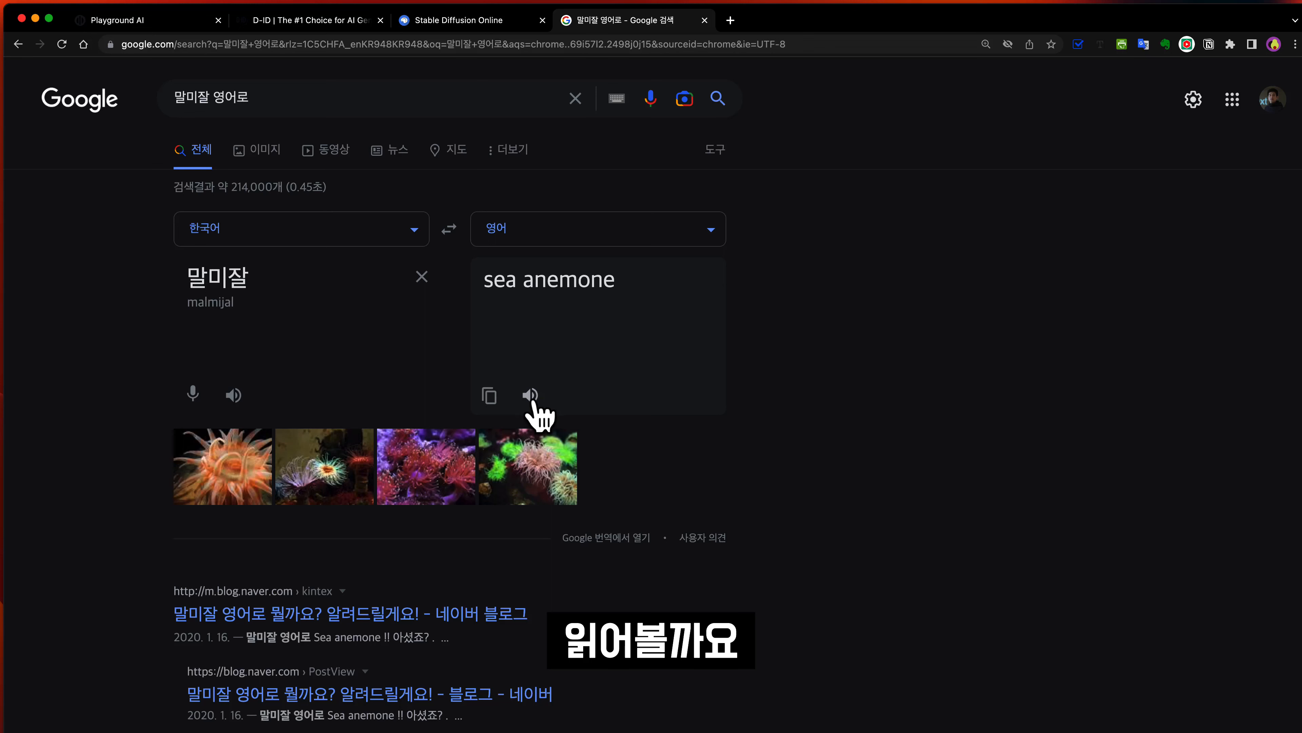
{"action": "left_click", "coordinate": [531, 396]}
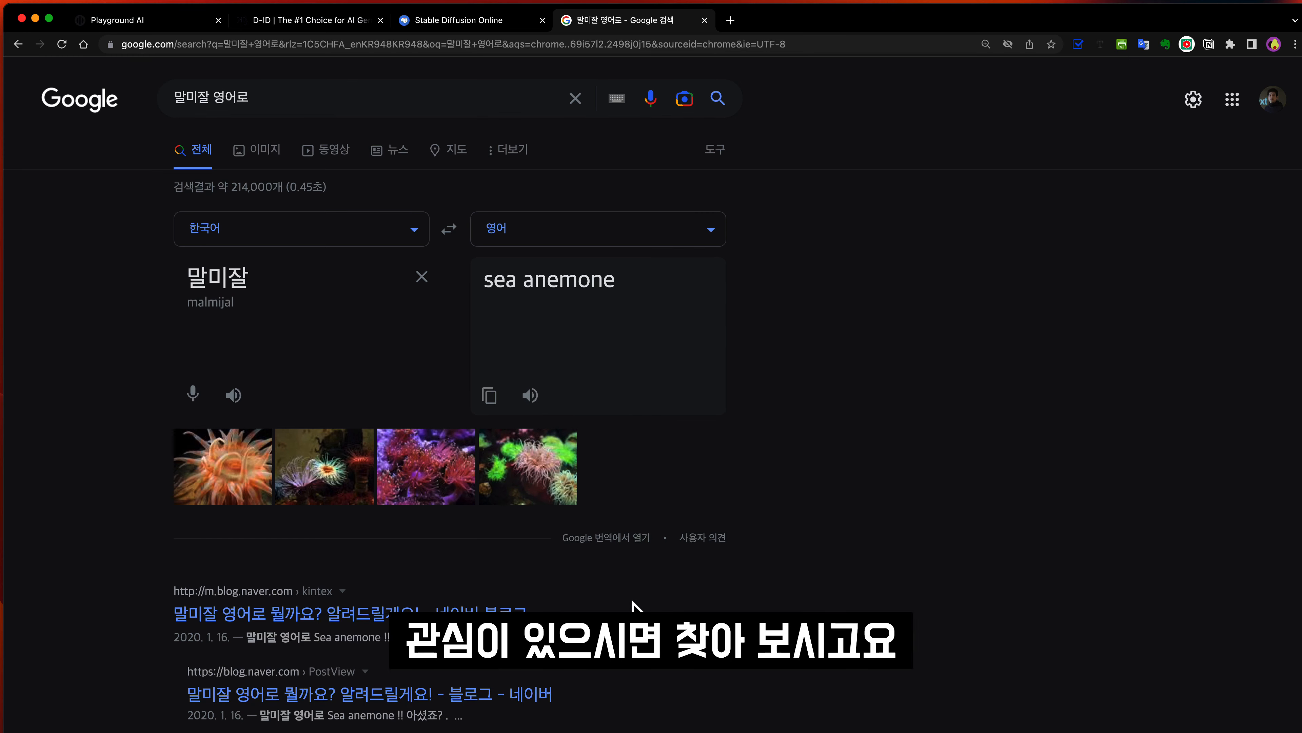
{"action": "scroll", "coordinate": [634, 606], "scroll_direction": "down", "scroll_amount": 10}
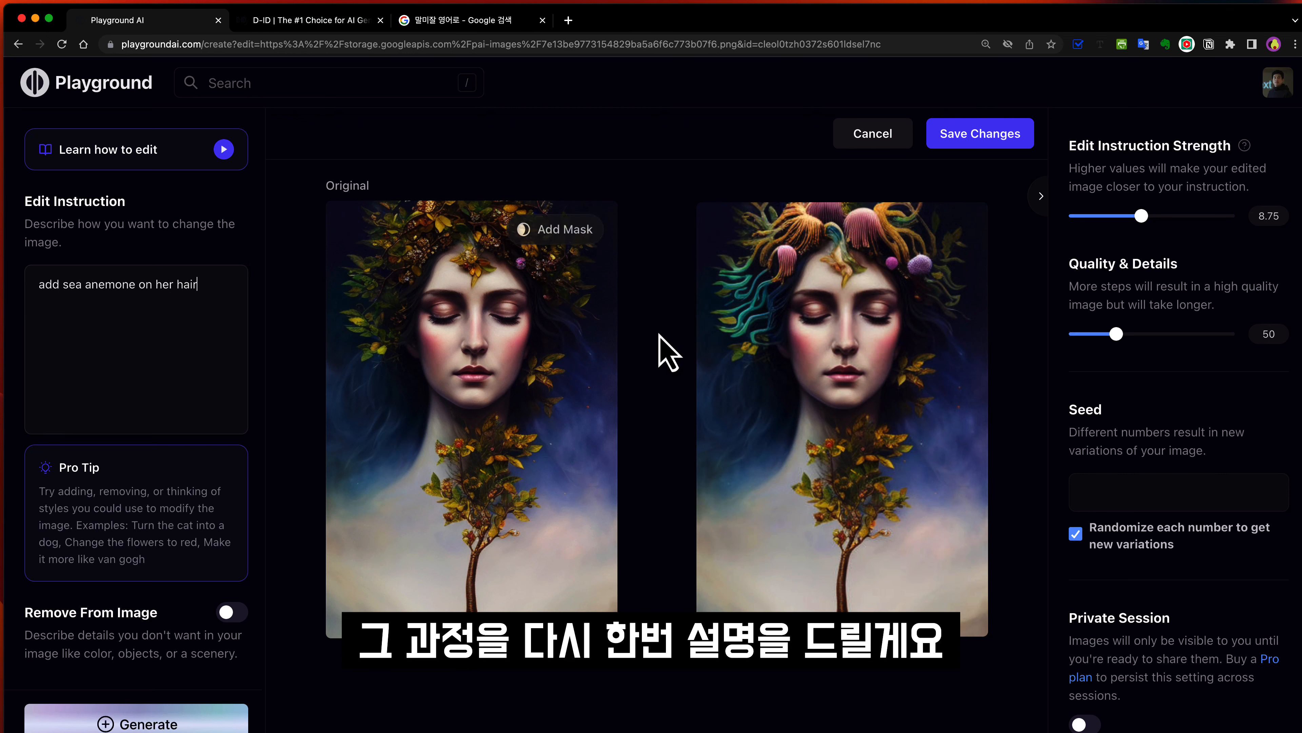
Step: Generate another version of the unmasked Idunn image with the instruction "add sea anemone on her hair"
{"action": "left_click_drag", "start_coordinate": [39, 285], "coordinate": [204, 289]}
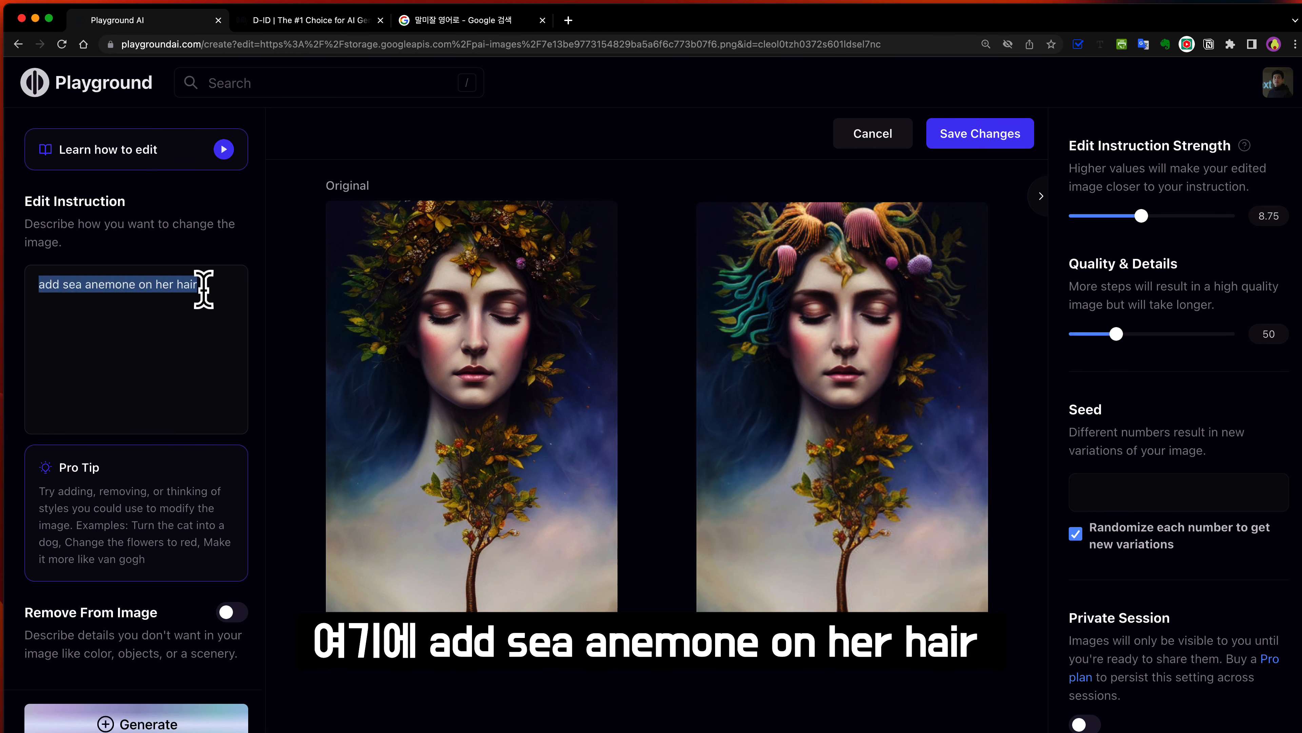
{"action": "left_click", "coordinate": [215, 289]}
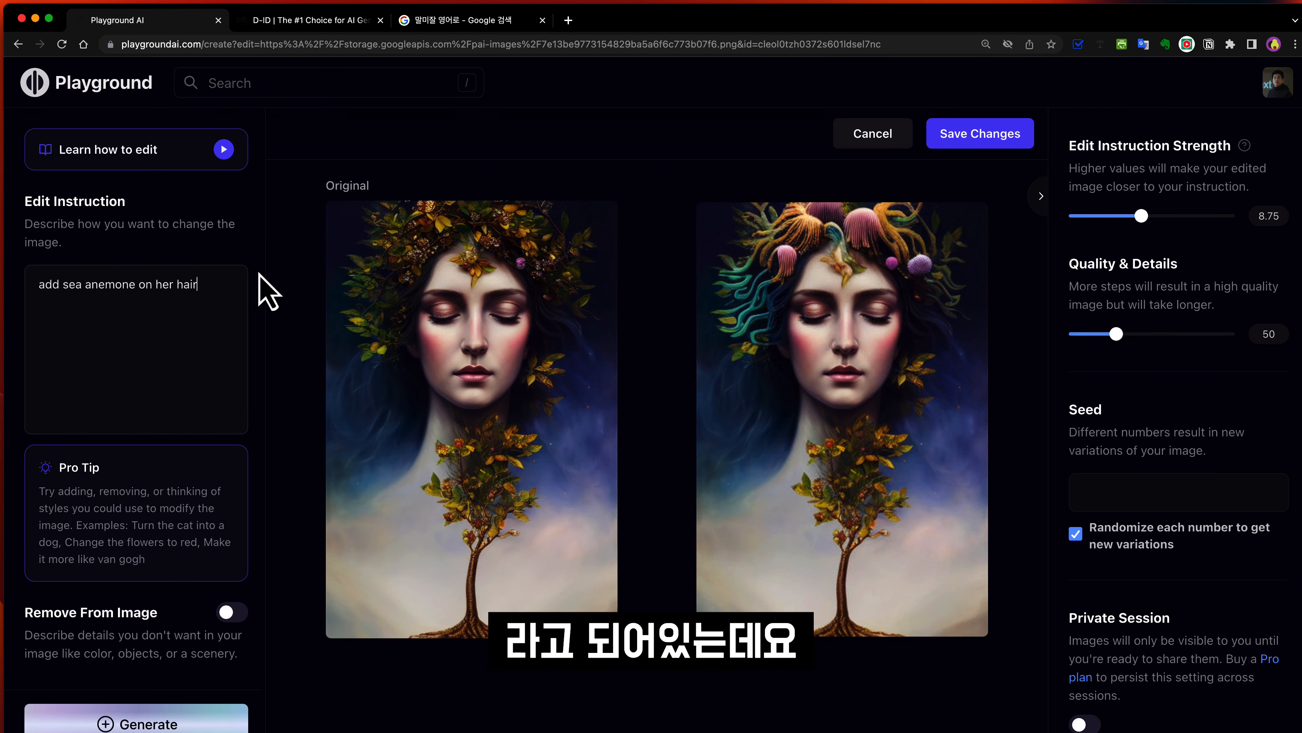
{"action": "left_click", "coordinate": [172, 724]}
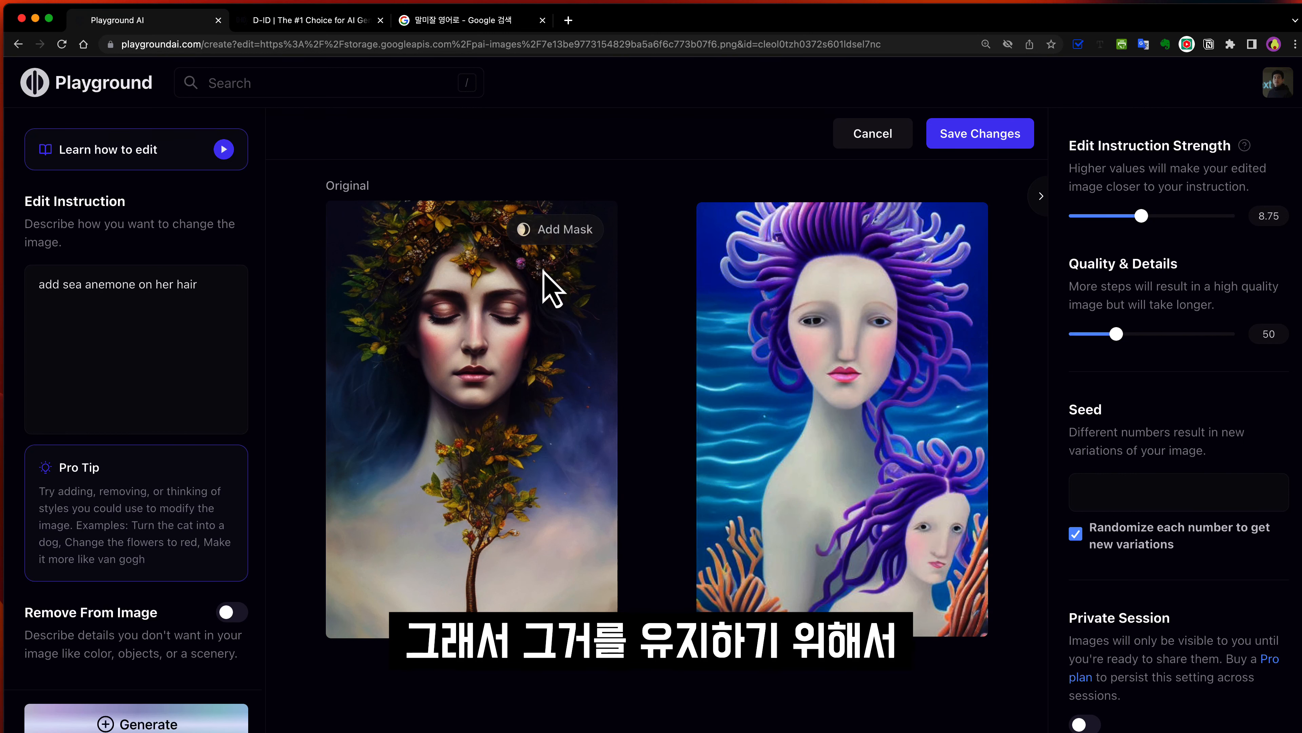
Step: Add a mask to the original image with brush size 35, covering the leafy crown and the leaves beside her cheek
{"action": "left_click", "coordinate": [569, 234]}
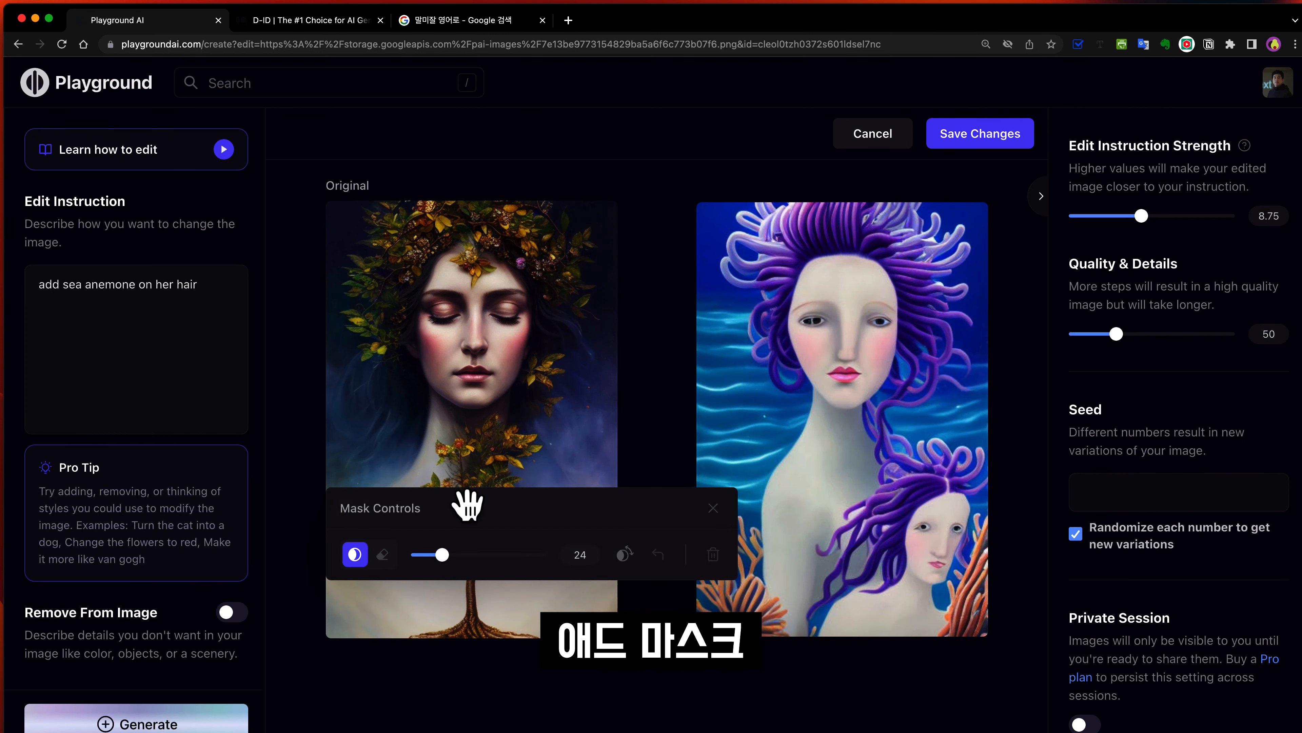
{"action": "left_click_drag", "start_coordinate": [442, 554], "coordinate": [457, 555]}
{"action": "left_click", "coordinate": [382, 336]}
{"action": "mouse_move", "coordinate": [355, 314]}
{"action": "left_mouse_down"}
{"action": "mouse_move", "coordinate": [394, 310]}
{"action": "mouse_move", "coordinate": [350, 319]}
{"action": "mouse_move", "coordinate": [387, 292]}
{"action": "mouse_move", "coordinate": [359, 272]}
{"action": "mouse_move", "coordinate": [400, 272]}
{"action": "mouse_move", "coordinate": [425, 241]}
{"action": "mouse_move", "coordinate": [375, 243]}
{"action": "mouse_move", "coordinate": [377, 225]}
{"action": "mouse_move", "coordinate": [414, 216]}
{"action": "mouse_move", "coordinate": [475, 258]}
{"action": "mouse_move", "coordinate": [474, 271]}
{"action": "mouse_move", "coordinate": [480, 241]}
{"action": "mouse_move", "coordinate": [595, 313]}
{"action": "mouse_move", "coordinate": [572, 291]}
{"action": "mouse_move", "coordinate": [596, 249]}
{"action": "mouse_move", "coordinate": [547, 239]}
{"action": "mouse_move", "coordinate": [565, 225]}
{"action": "mouse_move", "coordinate": [502, 215]}
{"action": "mouse_move", "coordinate": [532, 239]}
{"action": "left_mouse_up"}
{"action": "left_click", "coordinate": [546, 372]}
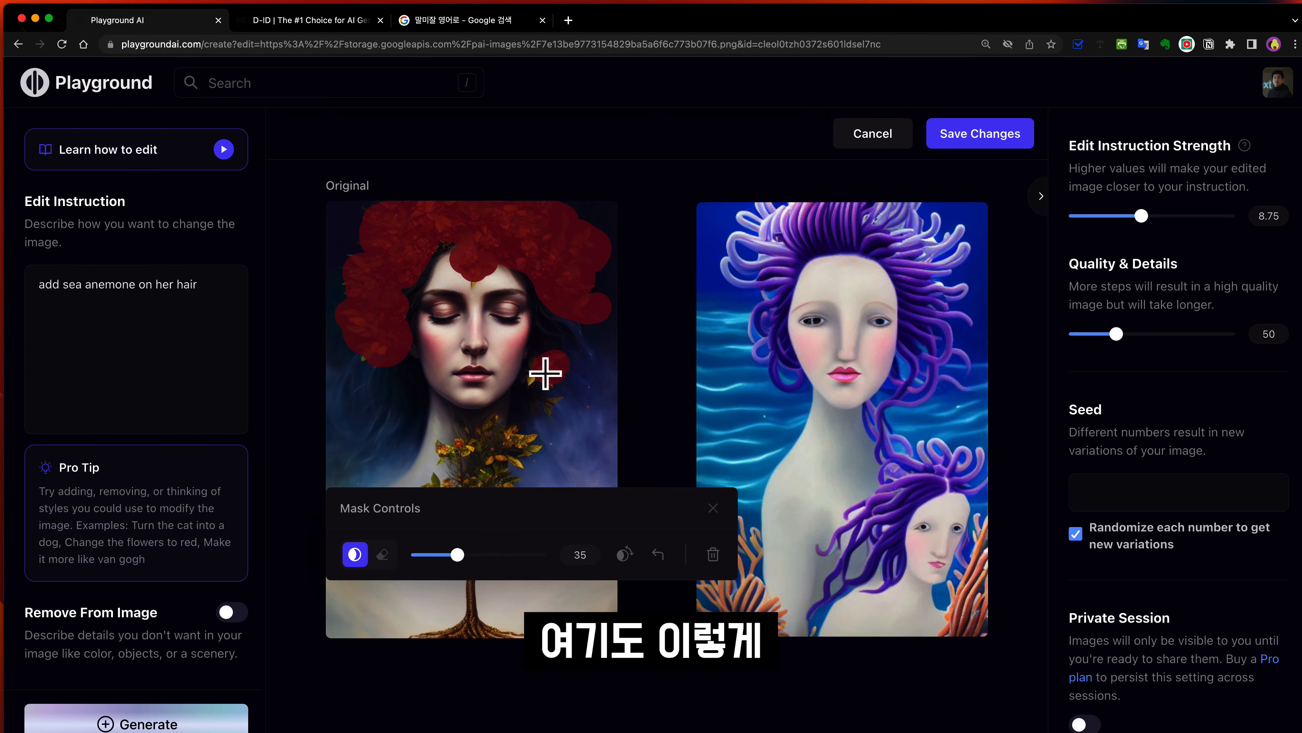
Step: Extend the mask over the small tree below her neck, from its foliage down to the roots, and finish masking
{"action": "mouse_move", "coordinate": [500, 488]}
{"action": "left_mouse_down"}
{"action": "mouse_move", "coordinate": [495, 443]}
{"action": "mouse_move", "coordinate": [441, 484]}
{"action": "left_mouse_up"}
{"action": "left_click", "coordinate": [713, 507]}
{"action": "left_click", "coordinate": [564, 229]}
{"action": "left_click_drag", "start_coordinate": [480, 450], "coordinate": [531, 634]}
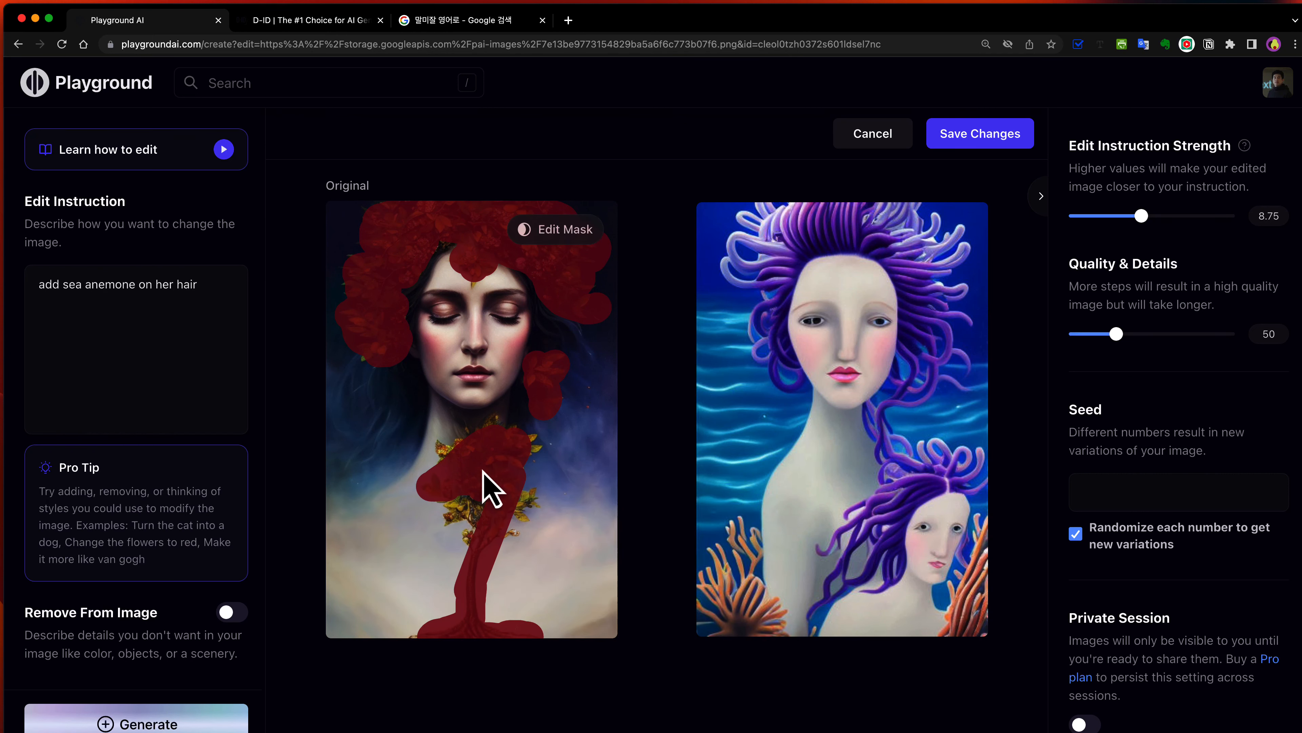
{"action": "left_click", "coordinate": [558, 229]}
{"action": "left_click_drag", "start_coordinate": [382, 510], "coordinate": [354, 383]}
{"action": "left_click_drag", "start_coordinate": [560, 363], "coordinate": [562, 217]}
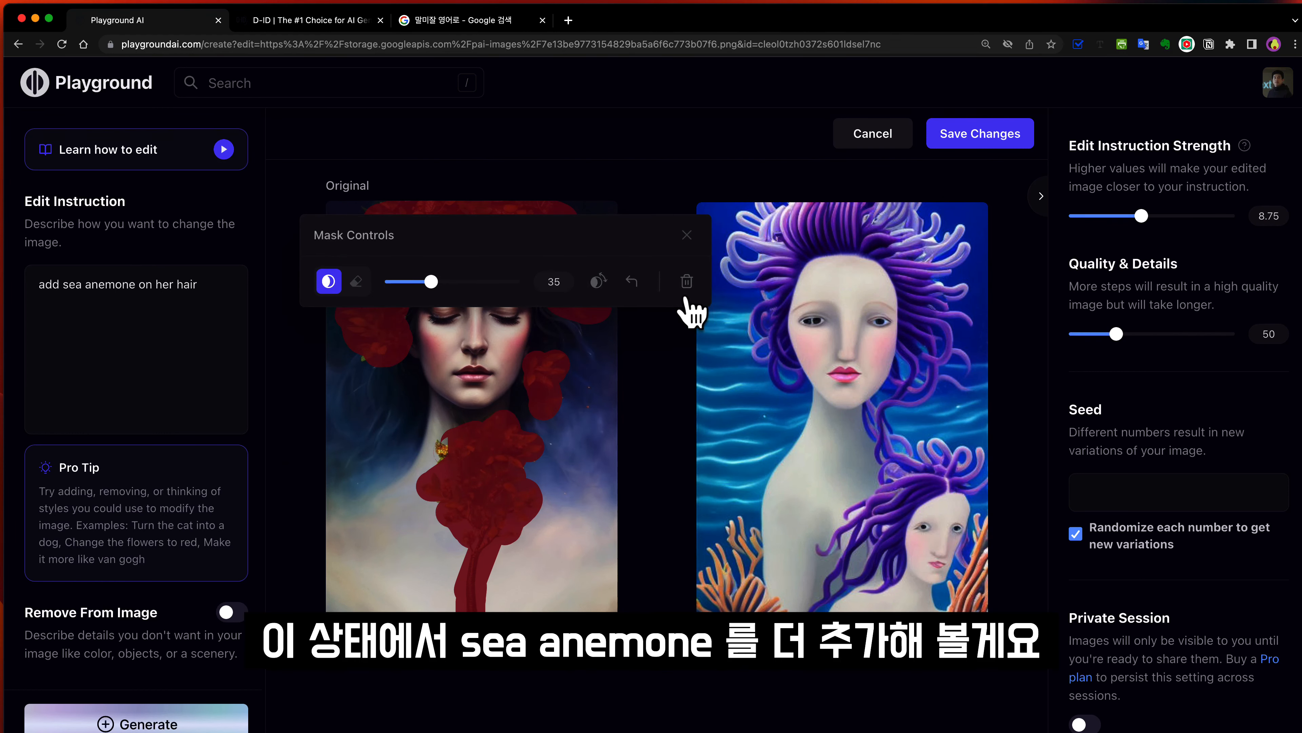
{"action": "left_click", "coordinate": [686, 234]}
Step: Shorten the edit instruction to "add sea anemone" and generate a new version within the masked areas
{"action": "mouse_move", "coordinate": [198, 284]}
{"action": "left_mouse_down"}
{"action": "mouse_move", "coordinate": [64, 286]}
{"action": "mouse_move", "coordinate": [219, 288]}
{"action": "left_mouse_up"}
{"action": "left_click", "coordinate": [151, 320]}
{"action": "key", "text": "BackSpace"}
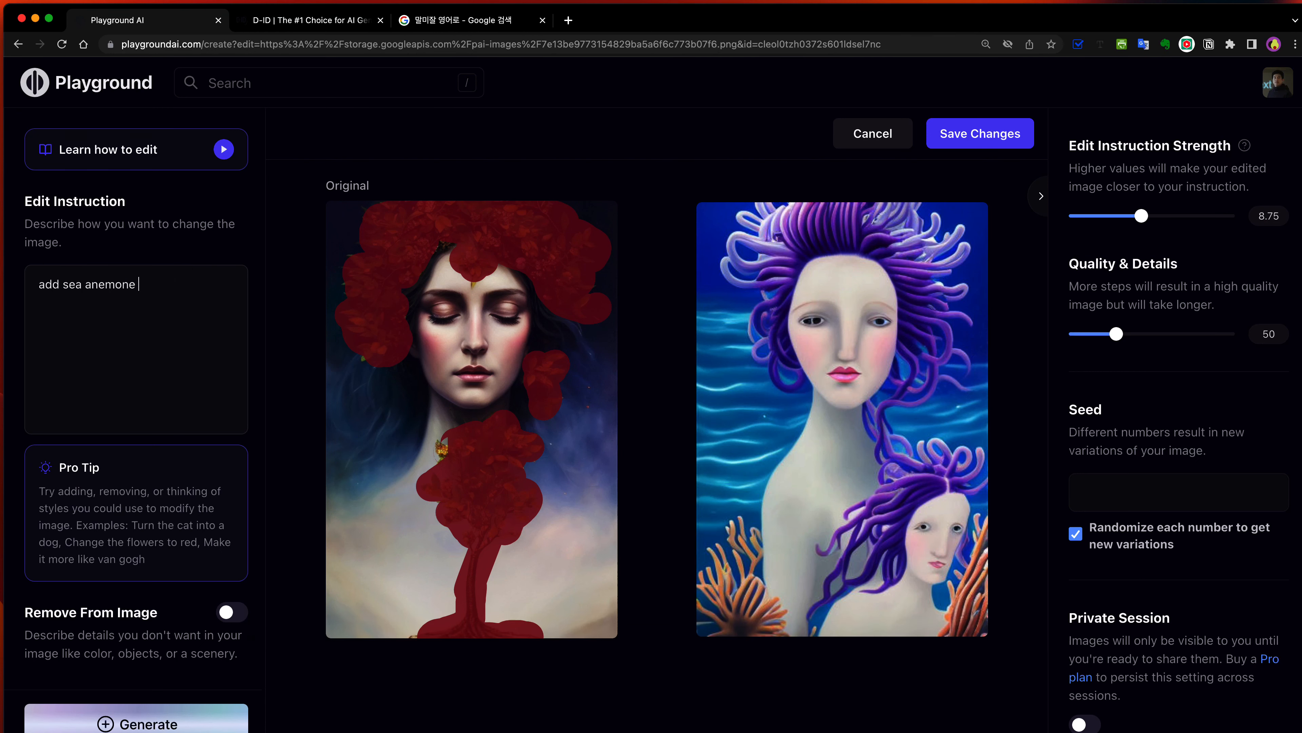
{"action": "left_click", "coordinate": [165, 711]}
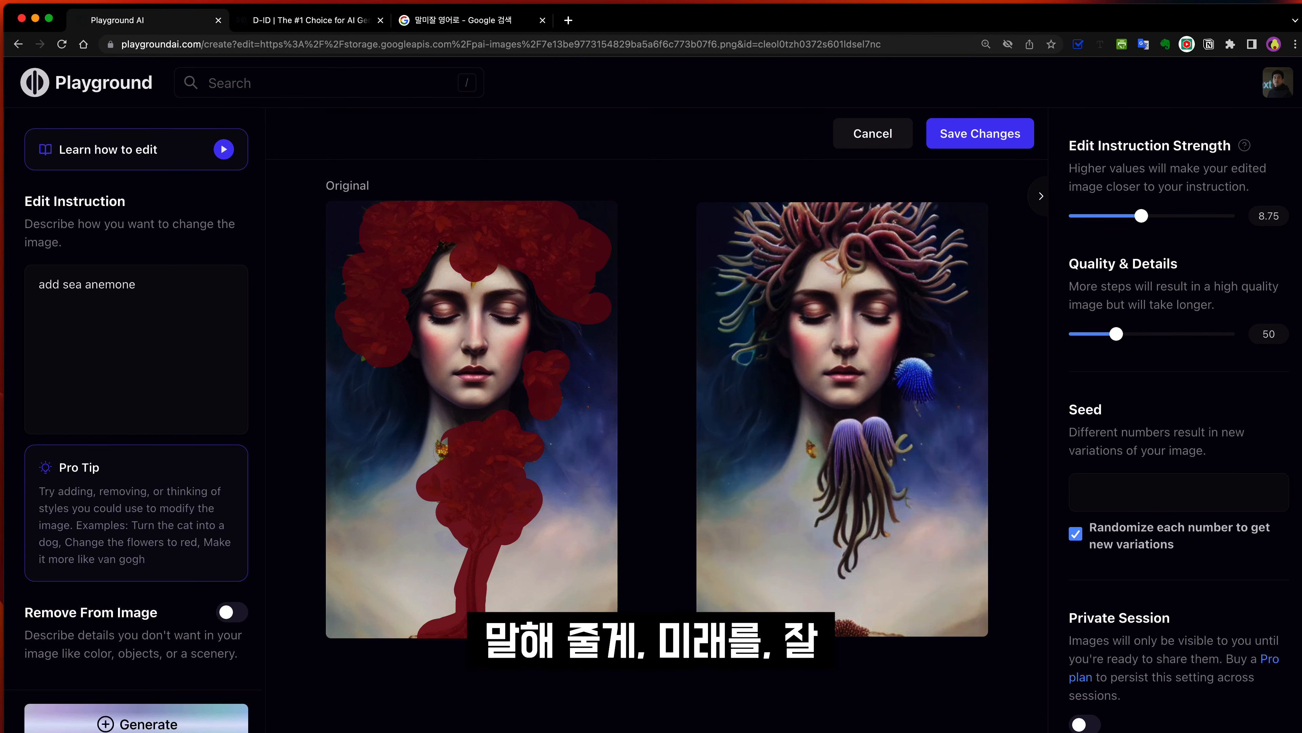
{"action": "mouse_move", "coordinate": [813, 423]}
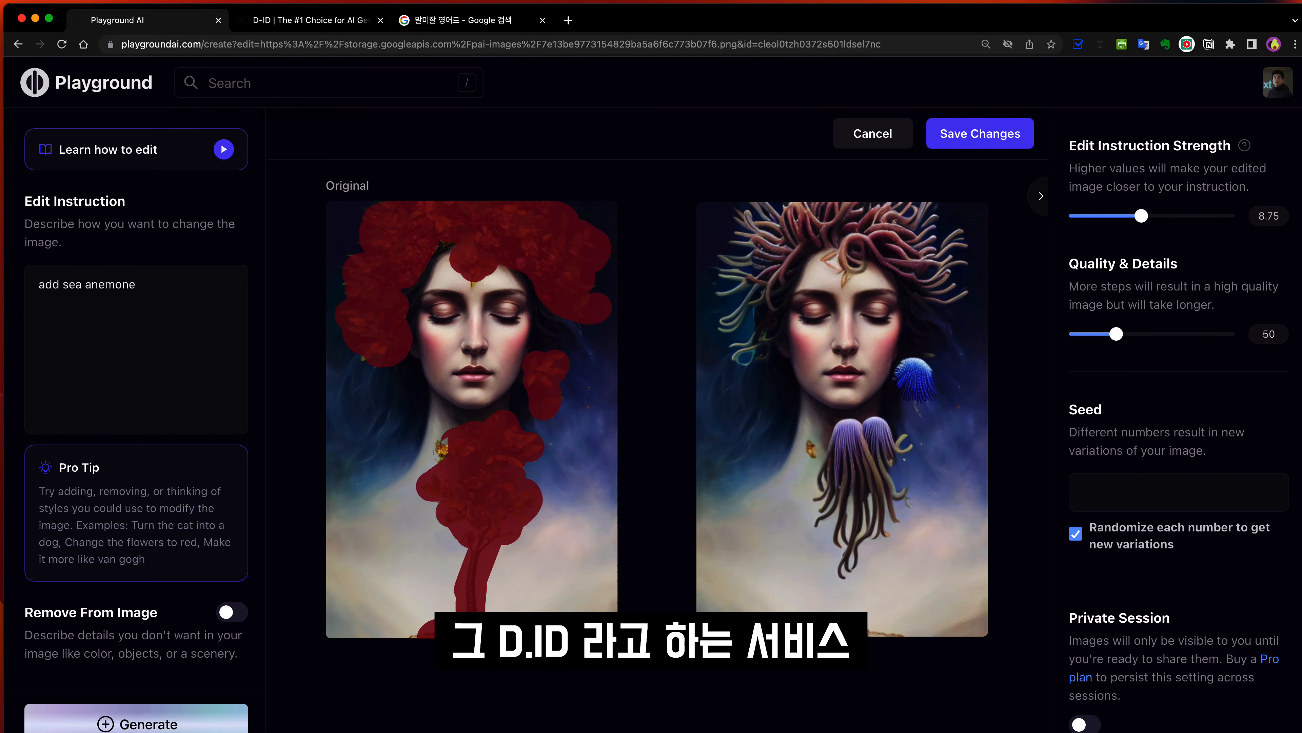
Step: Switch to the D-ID website and view its home page with the highlighted intro text deselected
{"action": "left_click", "coordinate": [249, 4]}
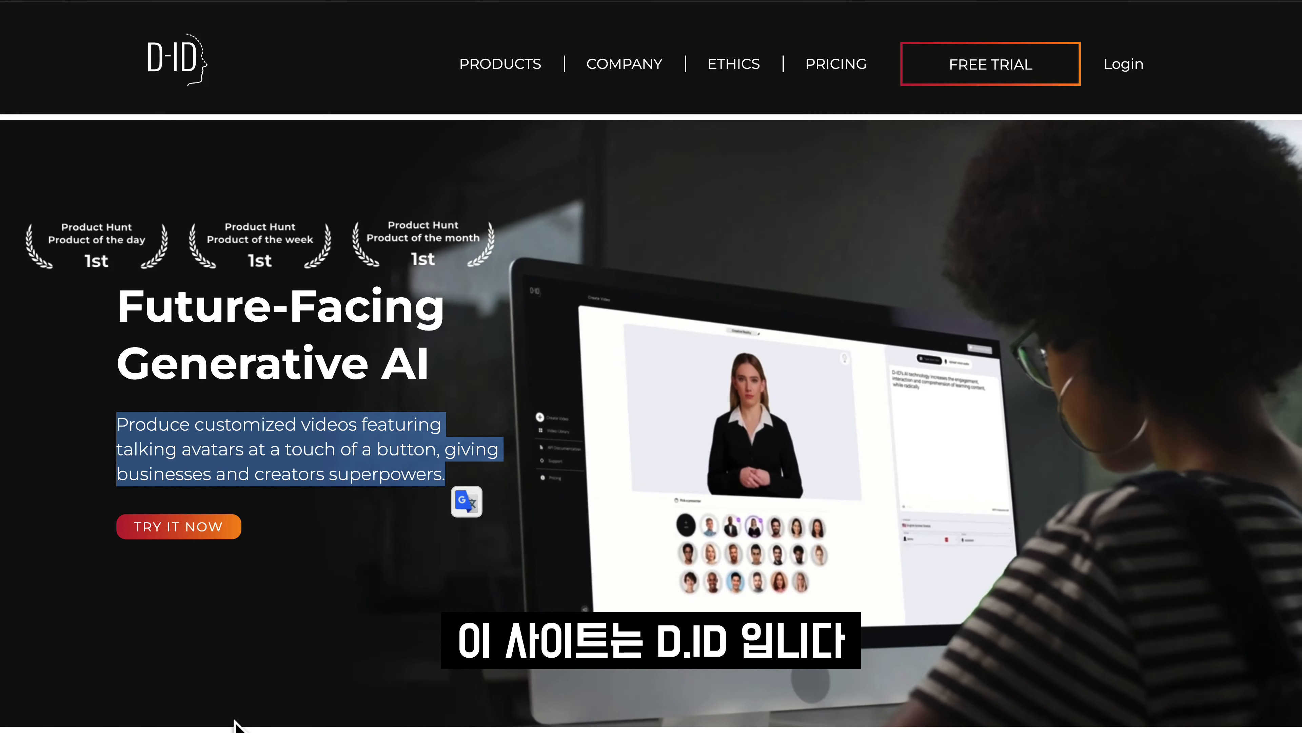
{"action": "left_click", "coordinate": [235, 724]}
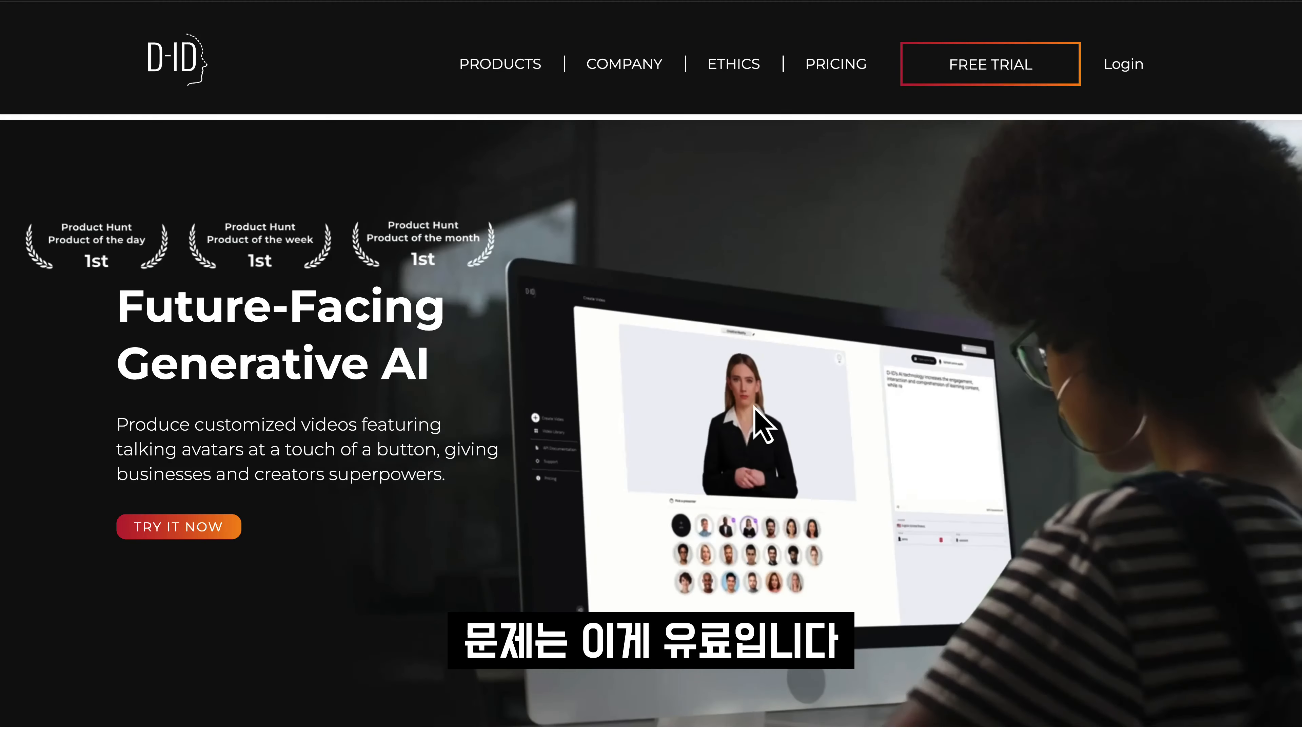
Step: Open the pricing page and examine the video minutes included in the Trial and Lite plans
{"action": "left_click", "coordinate": [865, 72]}
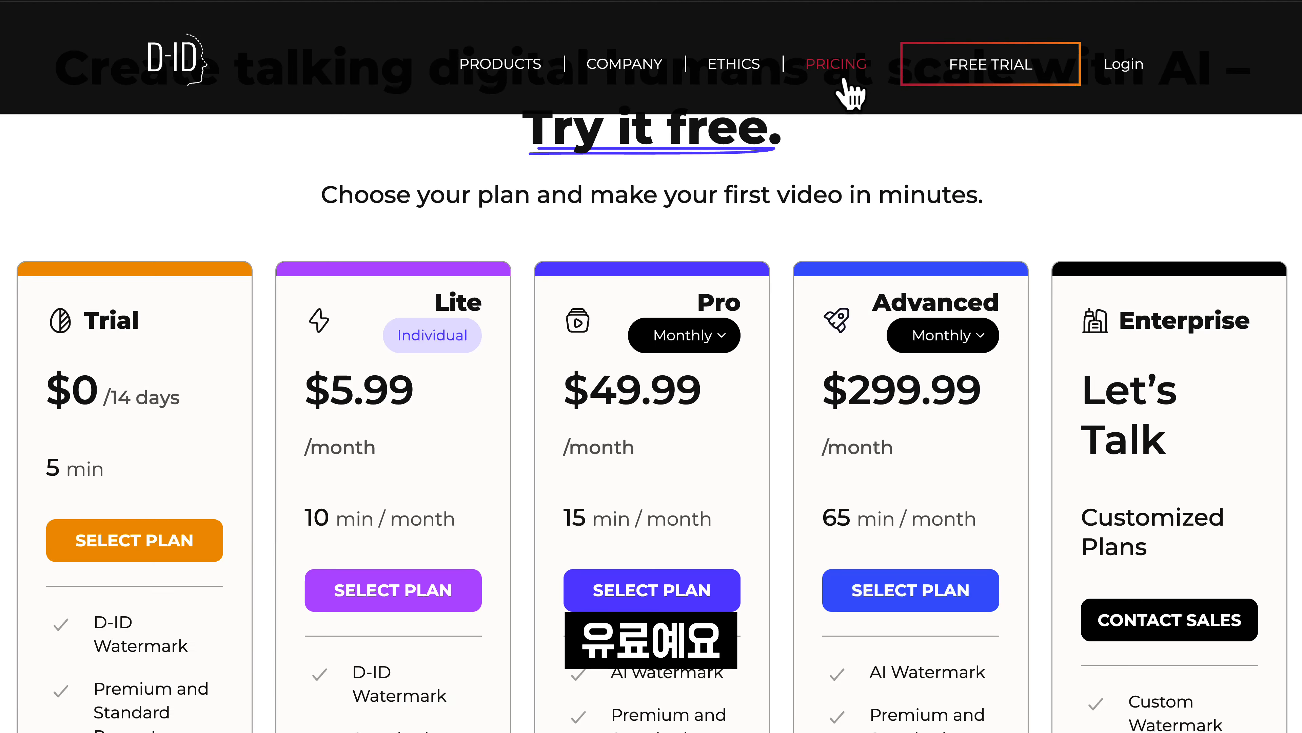
{"action": "double_click", "coordinate": [56, 564]}
{"action": "left_click_drag", "start_coordinate": [55, 564], "coordinate": [104, 570]}
{"action": "left_click", "coordinate": [160, 378]}
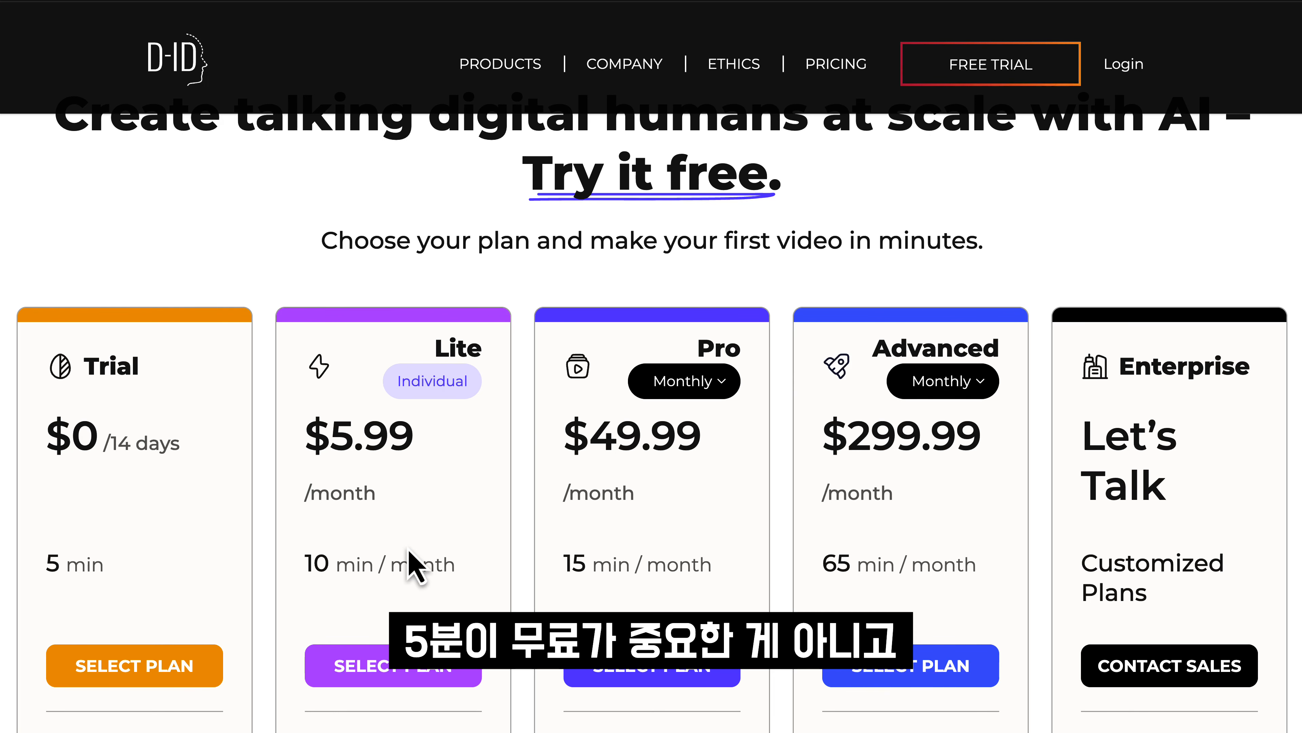
{"action": "scroll", "coordinate": [414, 564], "scroll_direction": "down", "scroll_amount": 1}
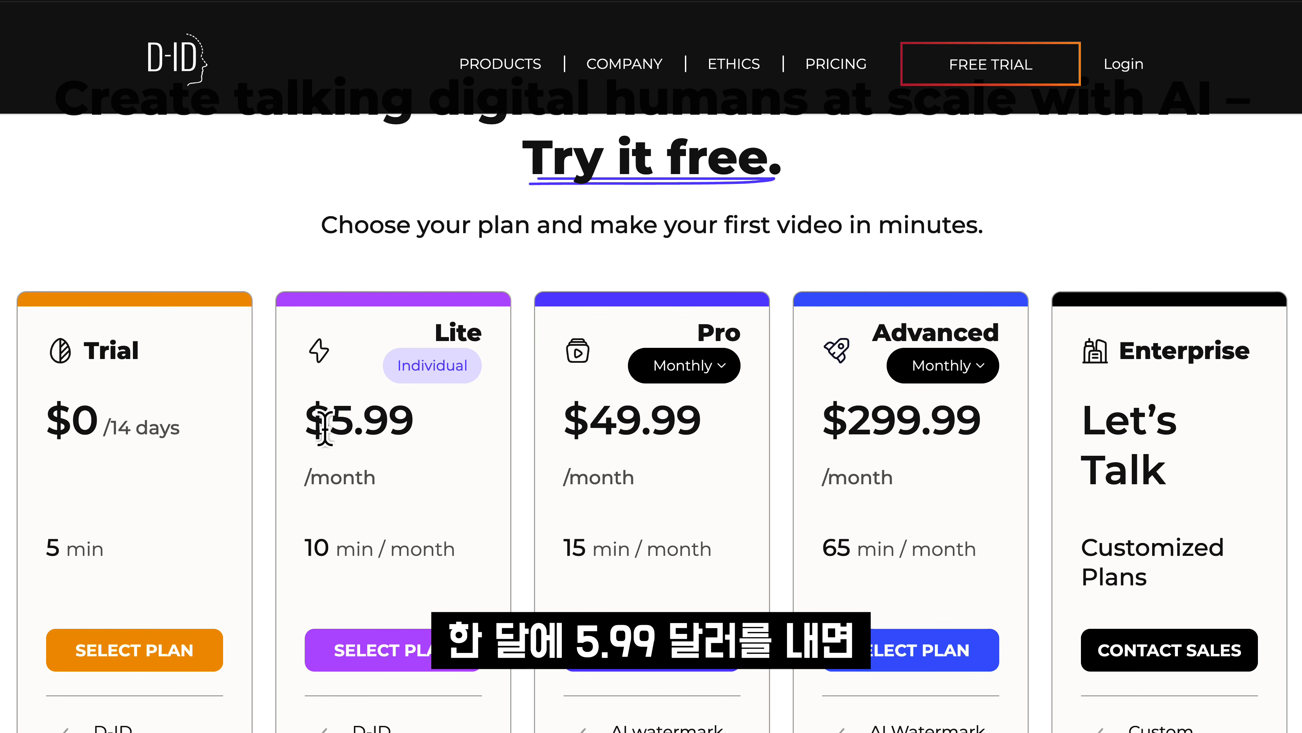
{"action": "scroll", "coordinate": [428, 451], "scroll_direction": "down", "scroll_amount": 2}
{"action": "left_click_drag", "start_coordinate": [436, 508], "coordinate": [305, 513]}
{"action": "left_click", "coordinate": [495, 579]}
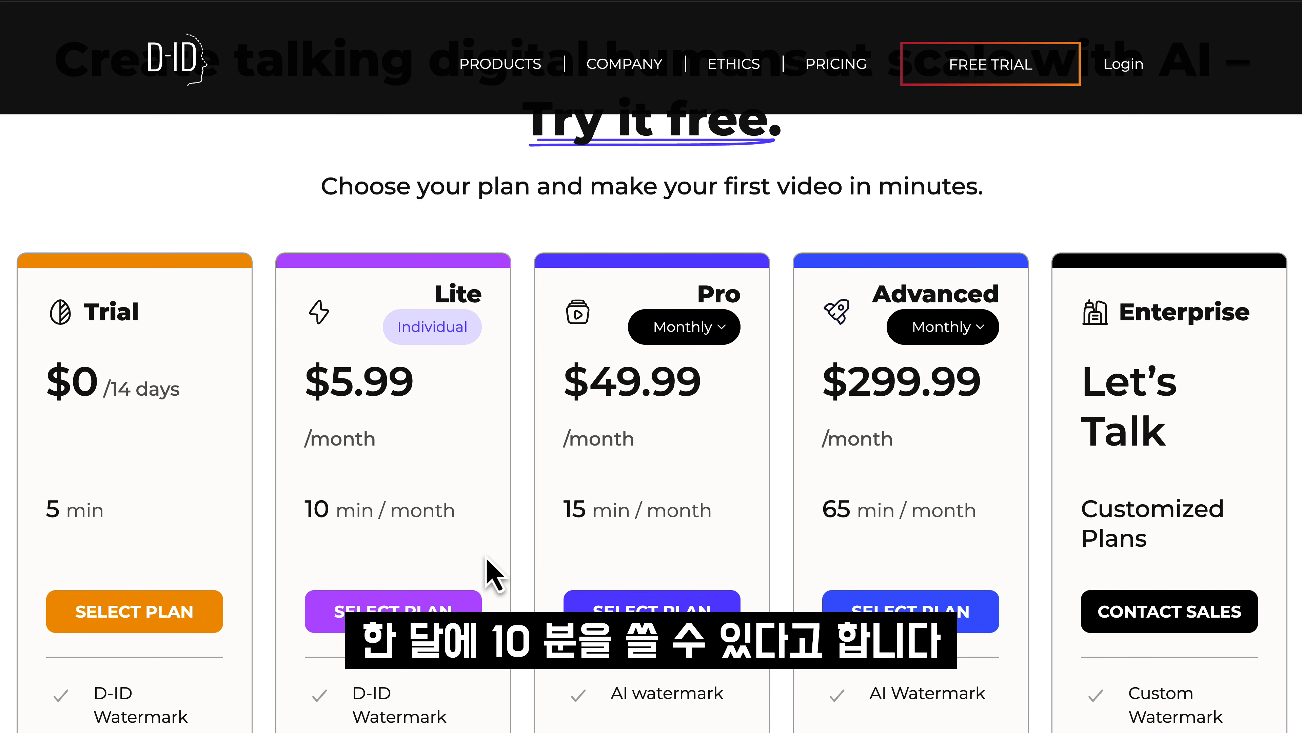
Step: Examine the plans' watermark terms and the Pro plan's monthly video minutes, and return to the top of the pricing page
{"action": "scroll", "coordinate": [490, 564], "scroll_direction": "down", "scroll_amount": 2}
{"action": "scroll", "coordinate": [488, 569], "scroll_direction": "down", "scroll_amount": 3}
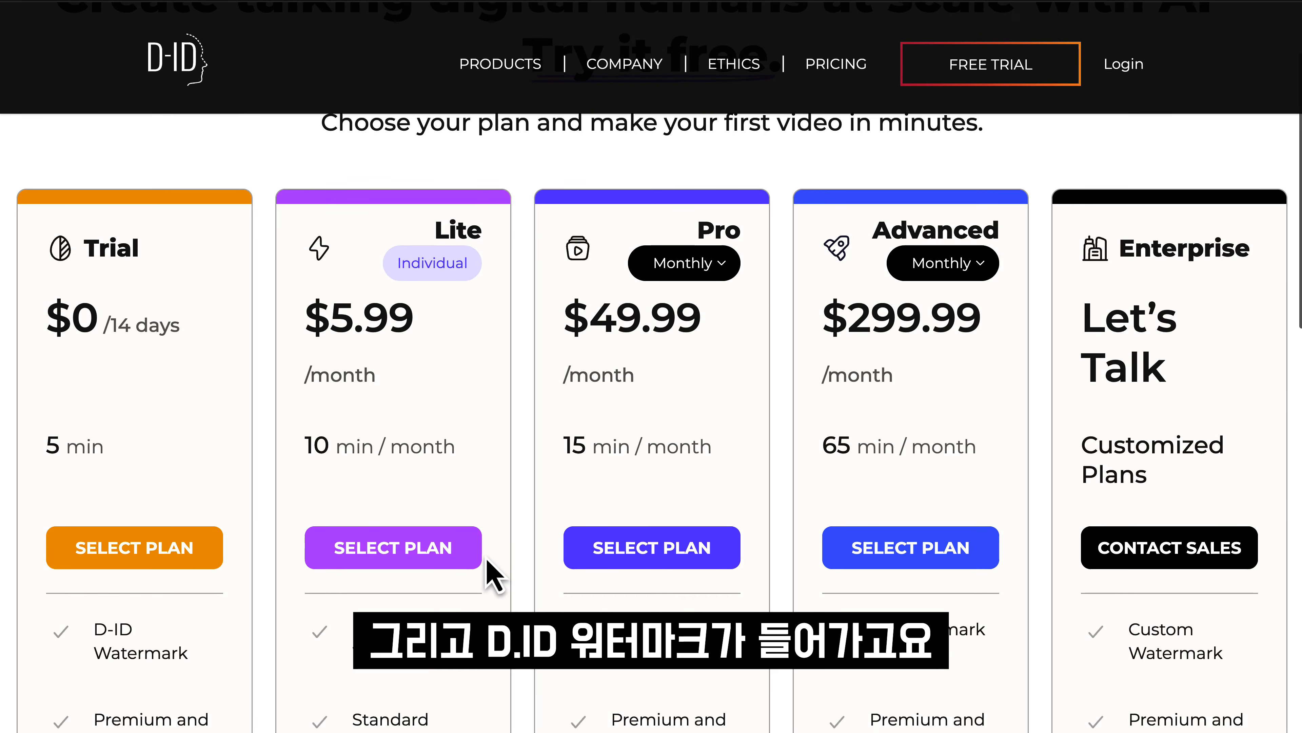
{"action": "left_click_drag", "start_coordinate": [352, 598], "coordinate": [418, 599]}
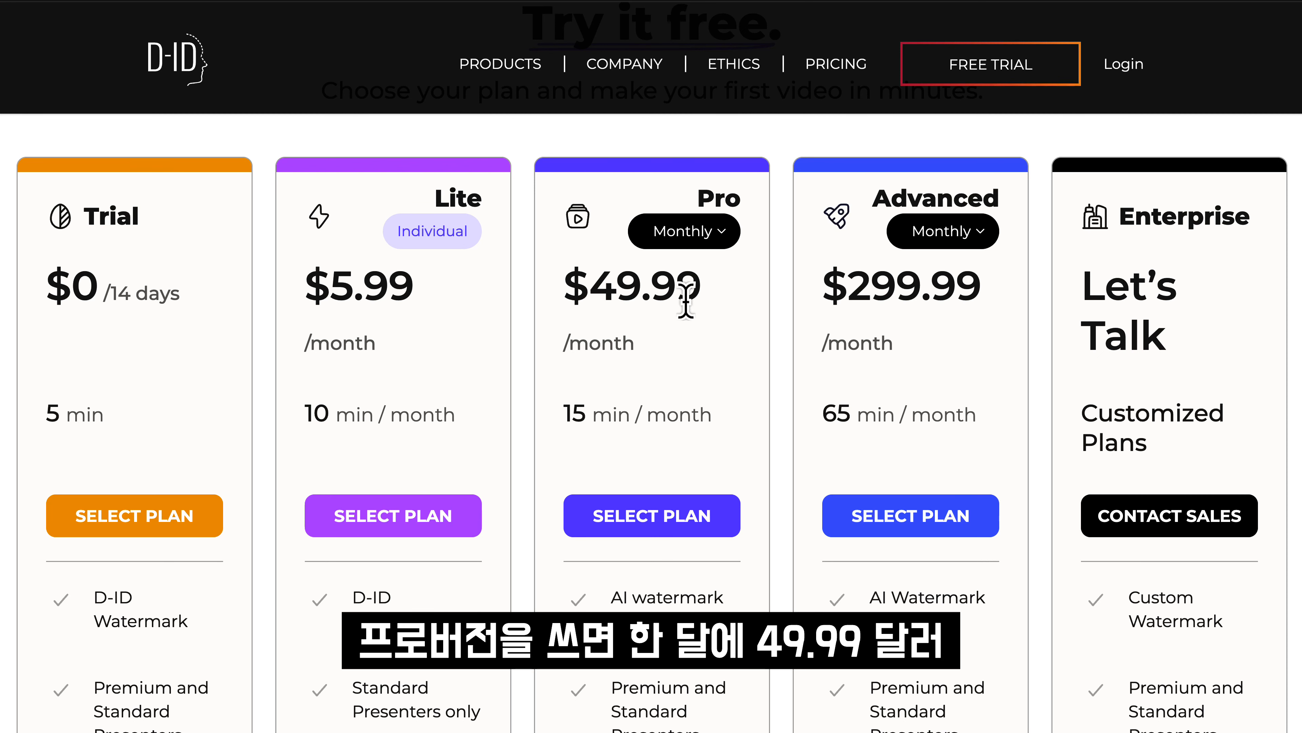
{"action": "left_click_drag", "start_coordinate": [564, 414], "coordinate": [611, 413]}
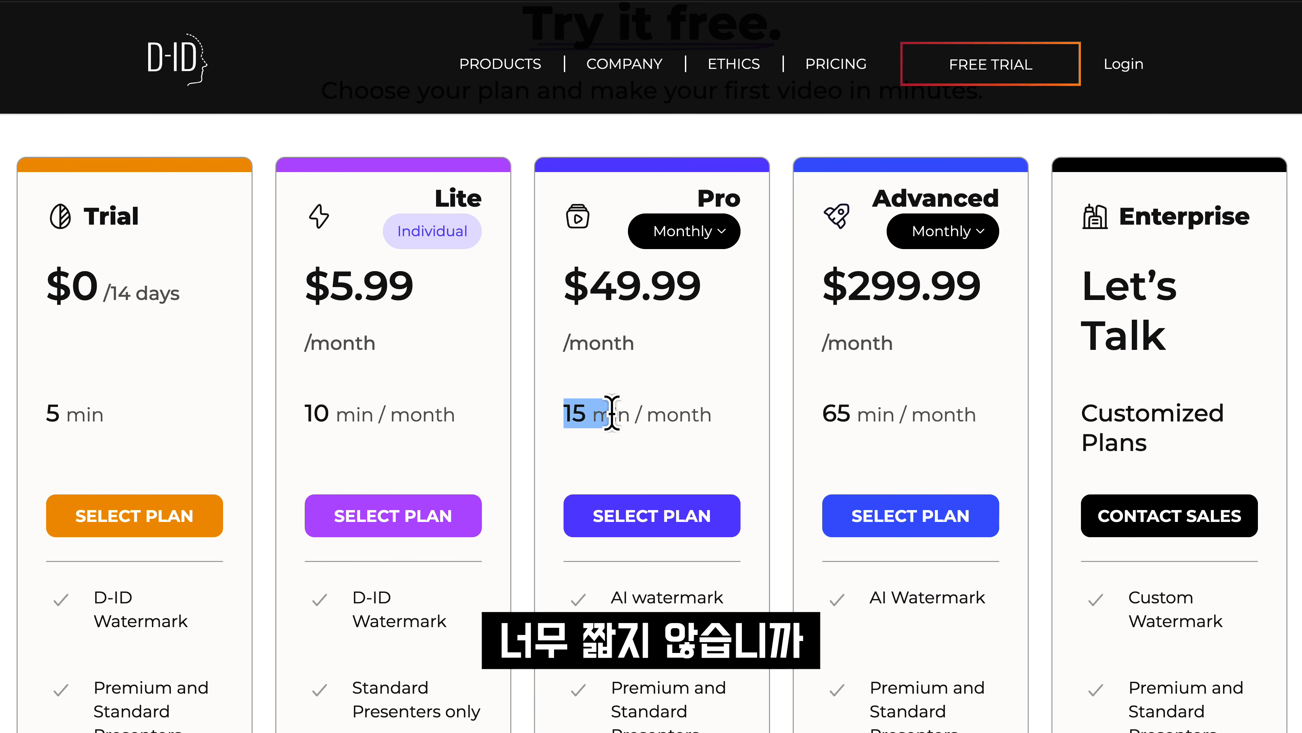
{"action": "left_click", "coordinate": [666, 458]}
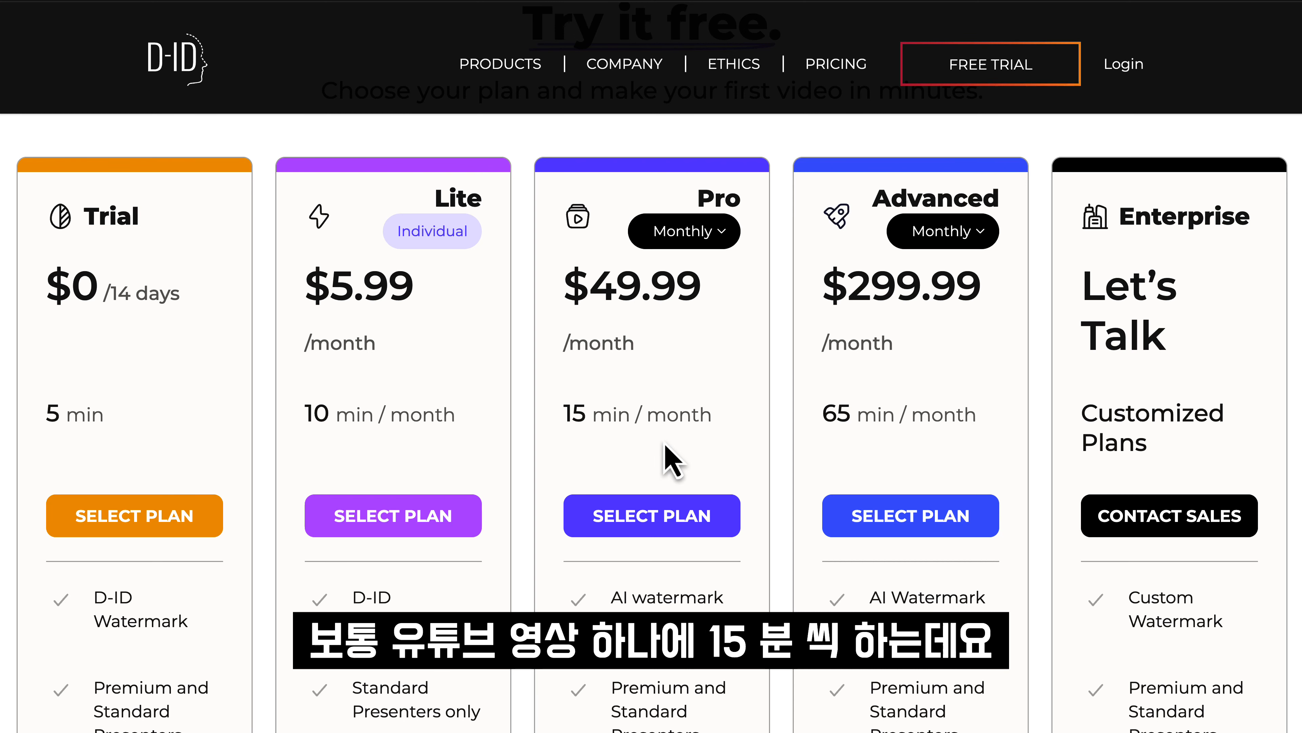
{"action": "scroll", "coordinate": [683, 405], "scroll_direction": "down", "scroll_amount": 1}
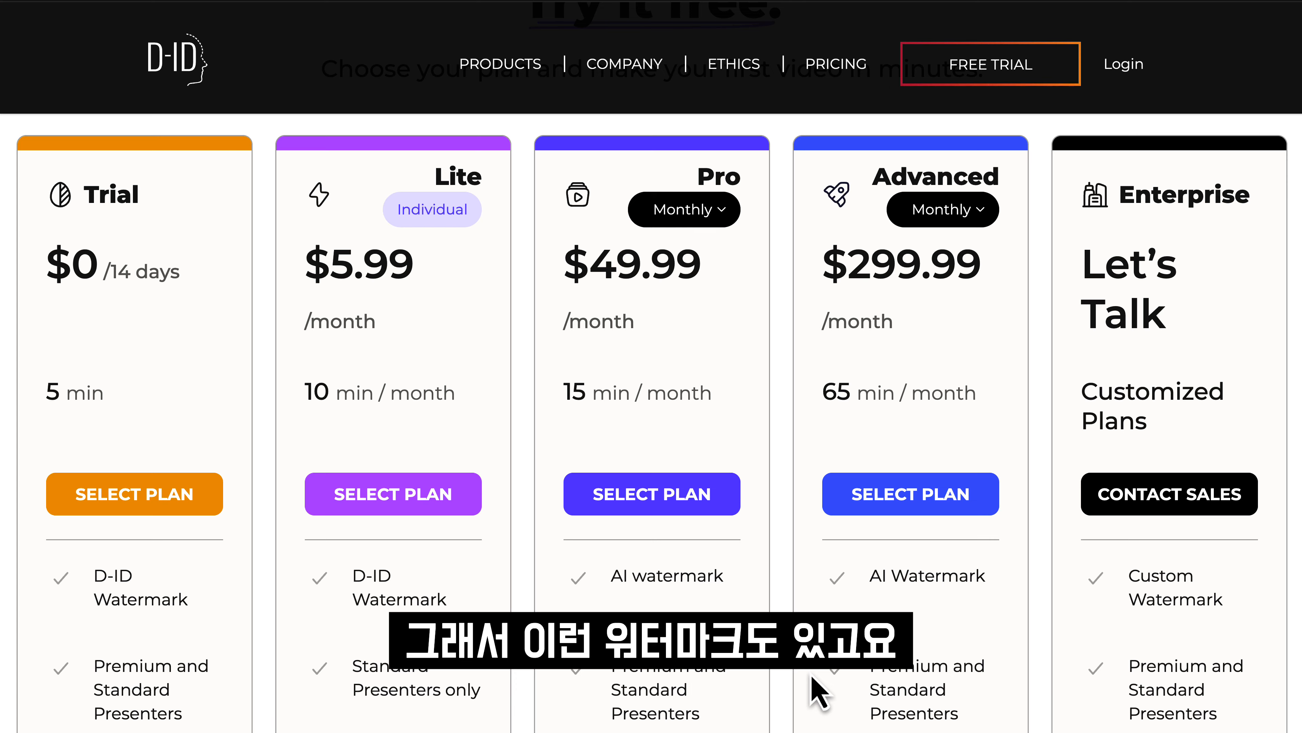
{"action": "scroll", "coordinate": [819, 689], "scroll_direction": "down", "scroll_amount": 1}
{"action": "scroll", "coordinate": [823, 689], "scroll_direction": "up", "scroll_amount": 5}
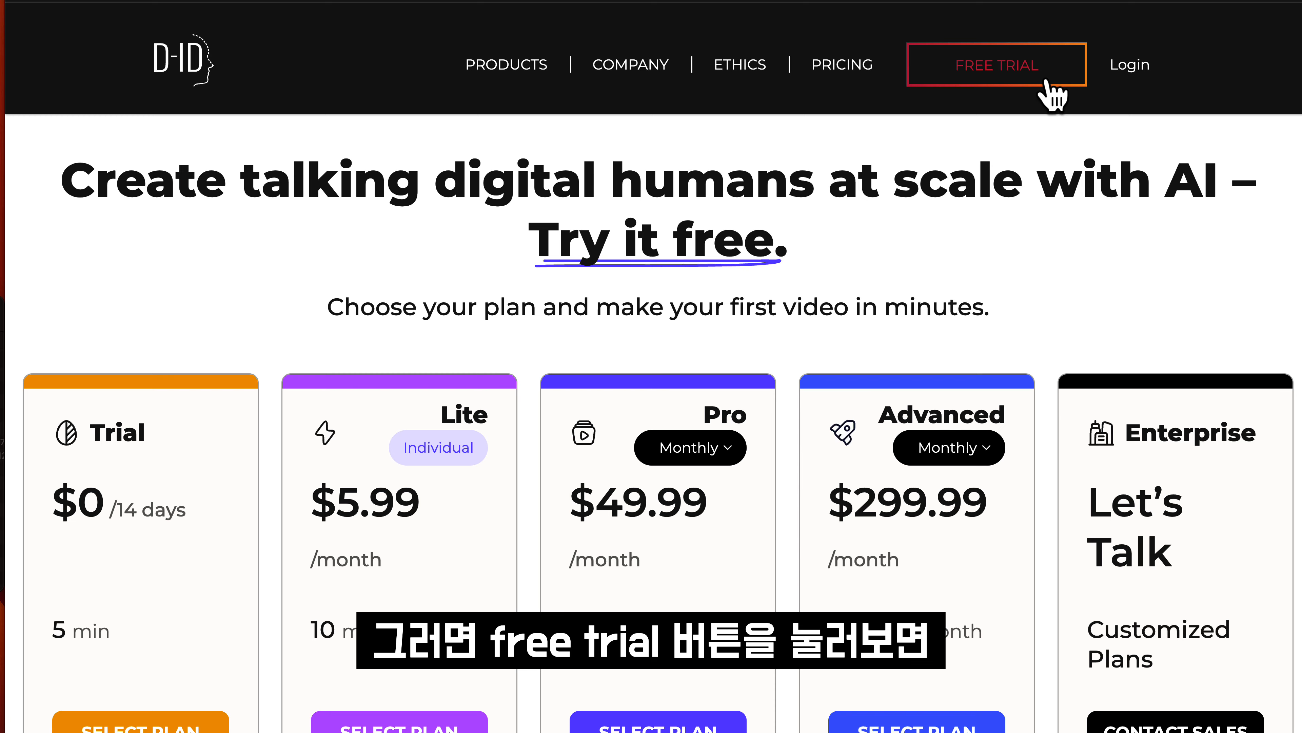
Step: Start the free trial and play the "Welcome to D-ID" video from the video library
{"action": "left_click", "coordinate": [1015, 79]}
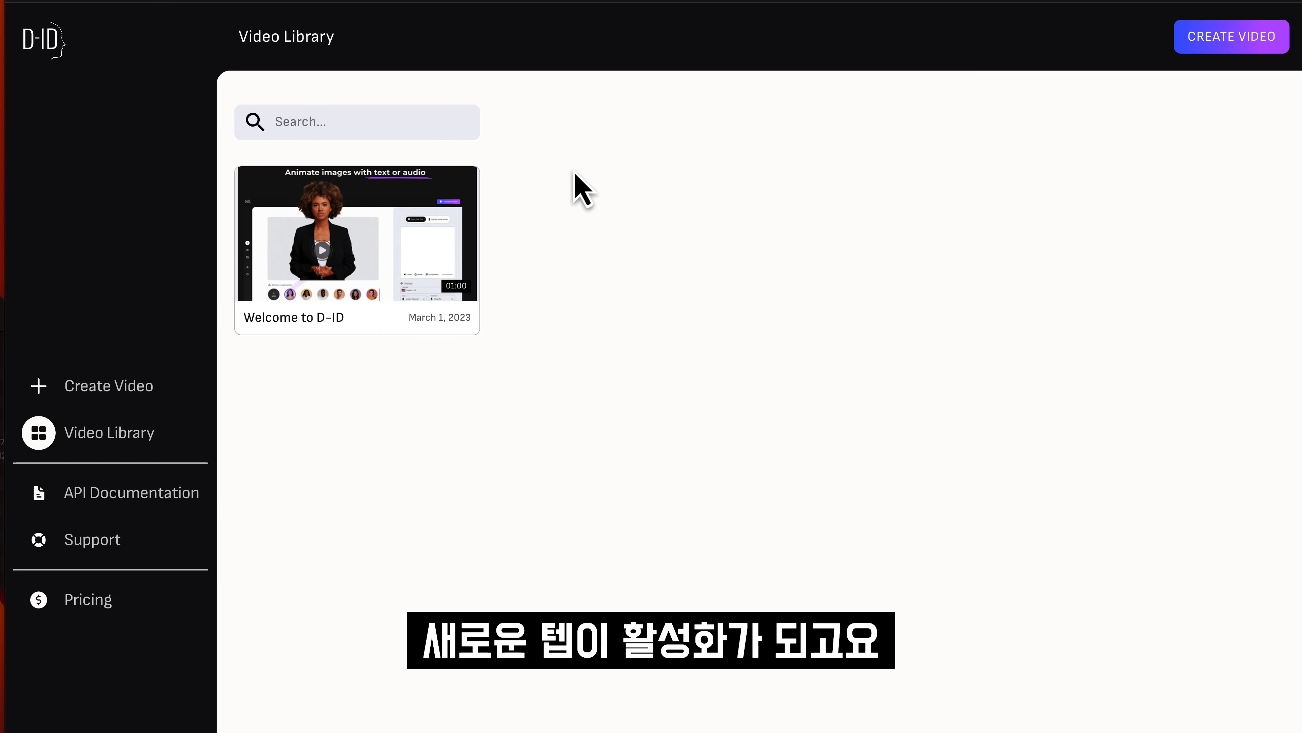
{"action": "mouse_move", "coordinate": [432, 273]}
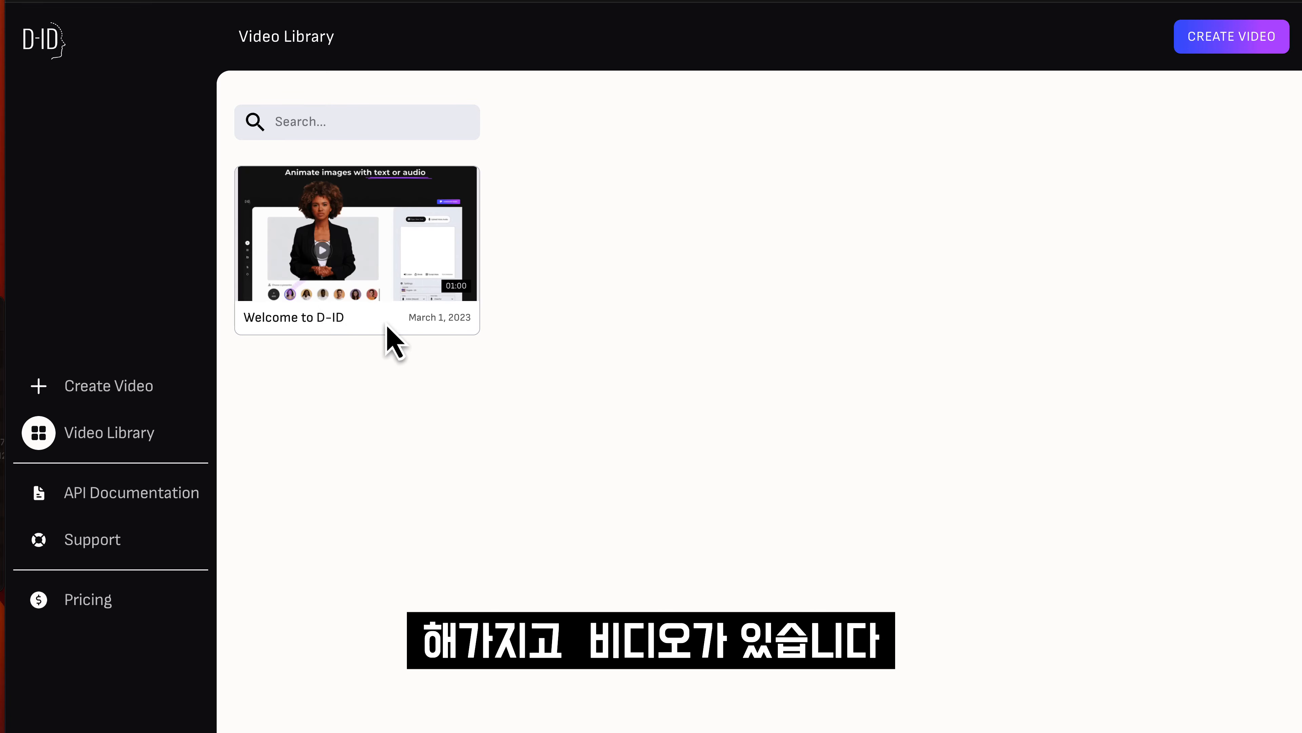
{"action": "left_click", "coordinate": [362, 241]}
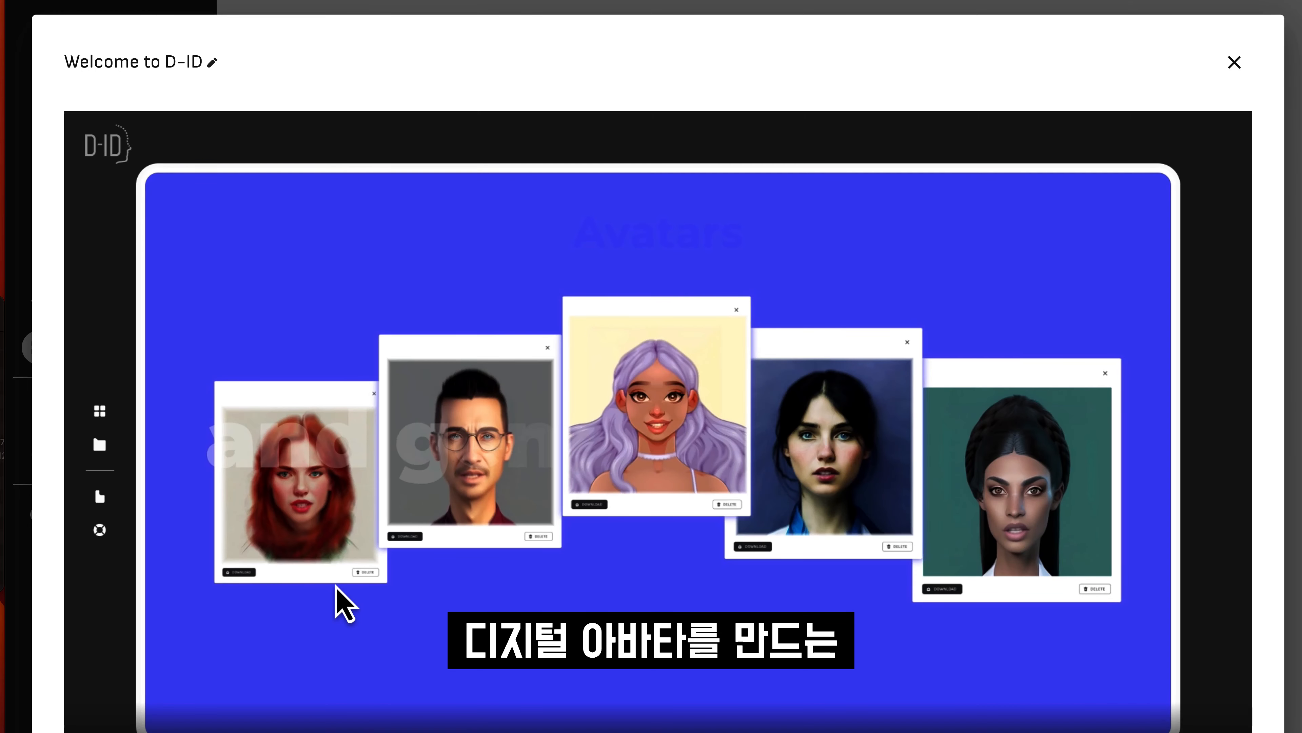
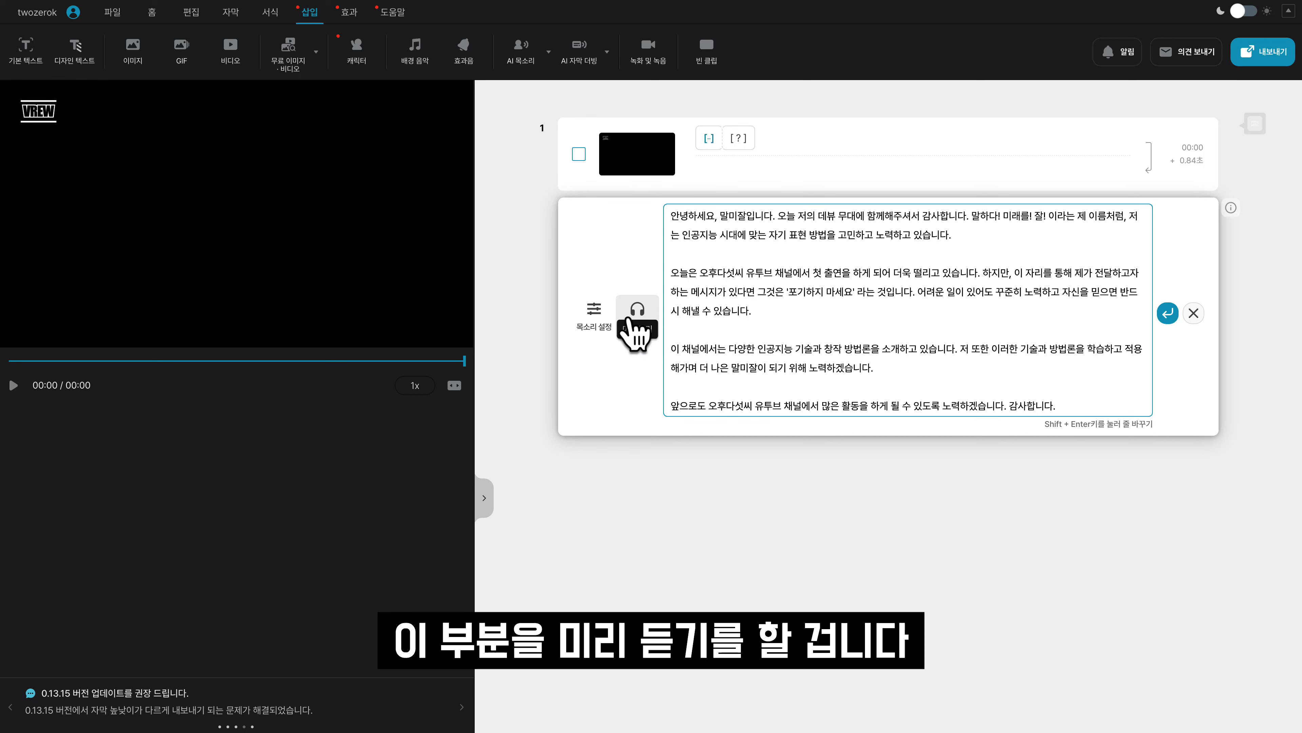
Step: In Vrew, open the AI voice settings for the script and choose 한국어 as the voice language
{"action": "left_click", "coordinate": [595, 324]}
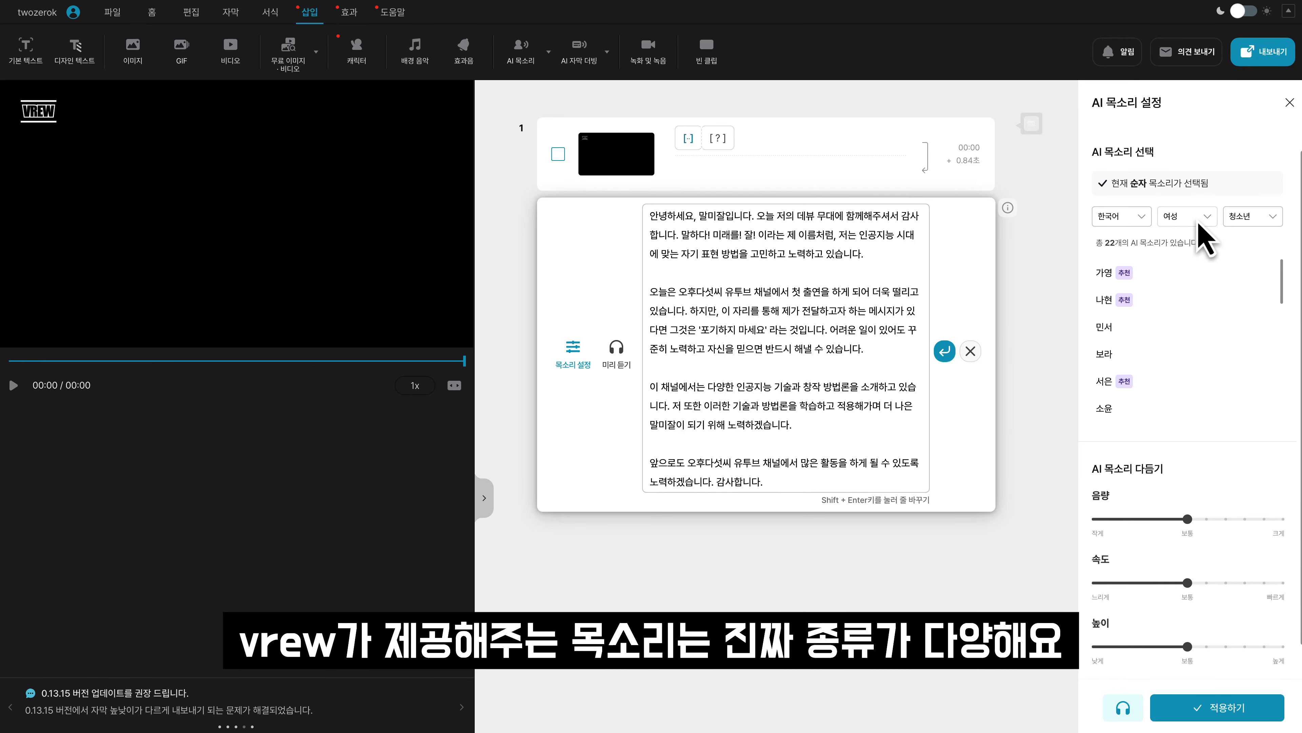
{"action": "left_click", "coordinate": [1115, 223]}
{"action": "left_click", "coordinate": [1114, 239]}
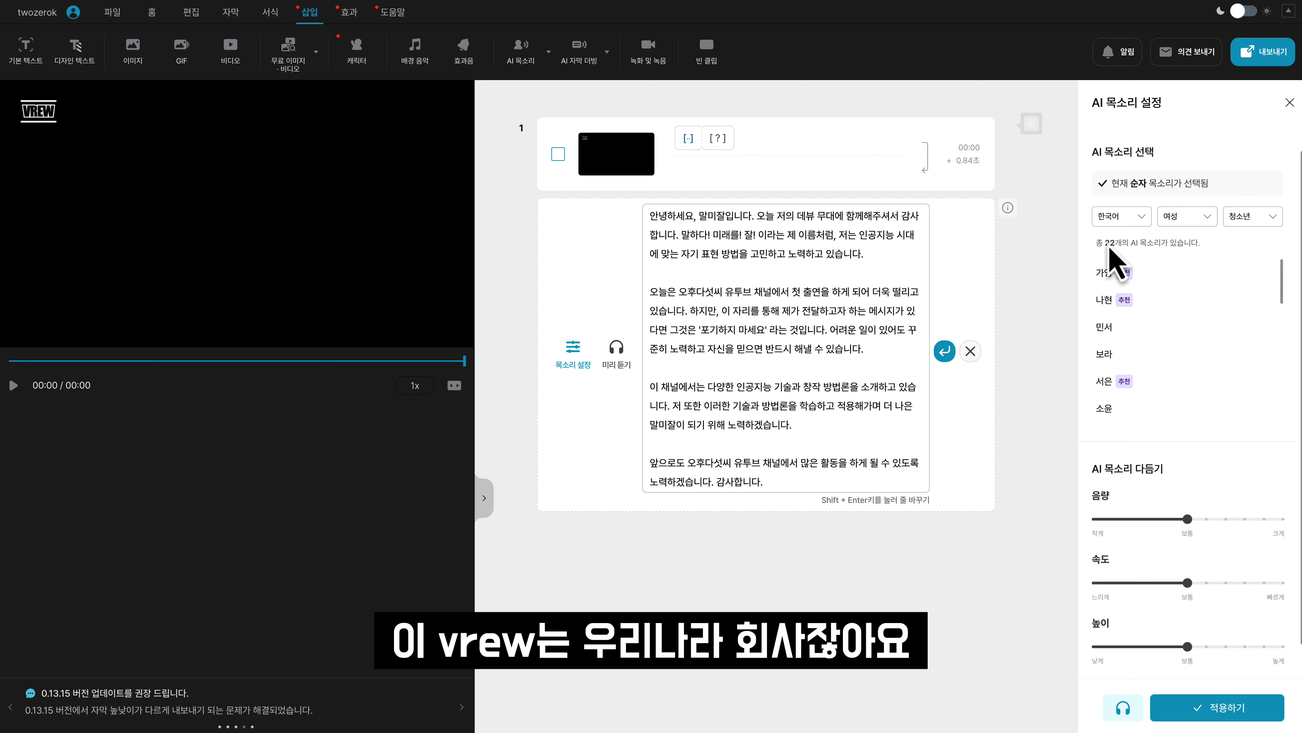
Step: Widen the voice list to 모든 성별 and 모든 나이 for Korean
{"action": "mouse_move", "coordinate": [1252, 279]}
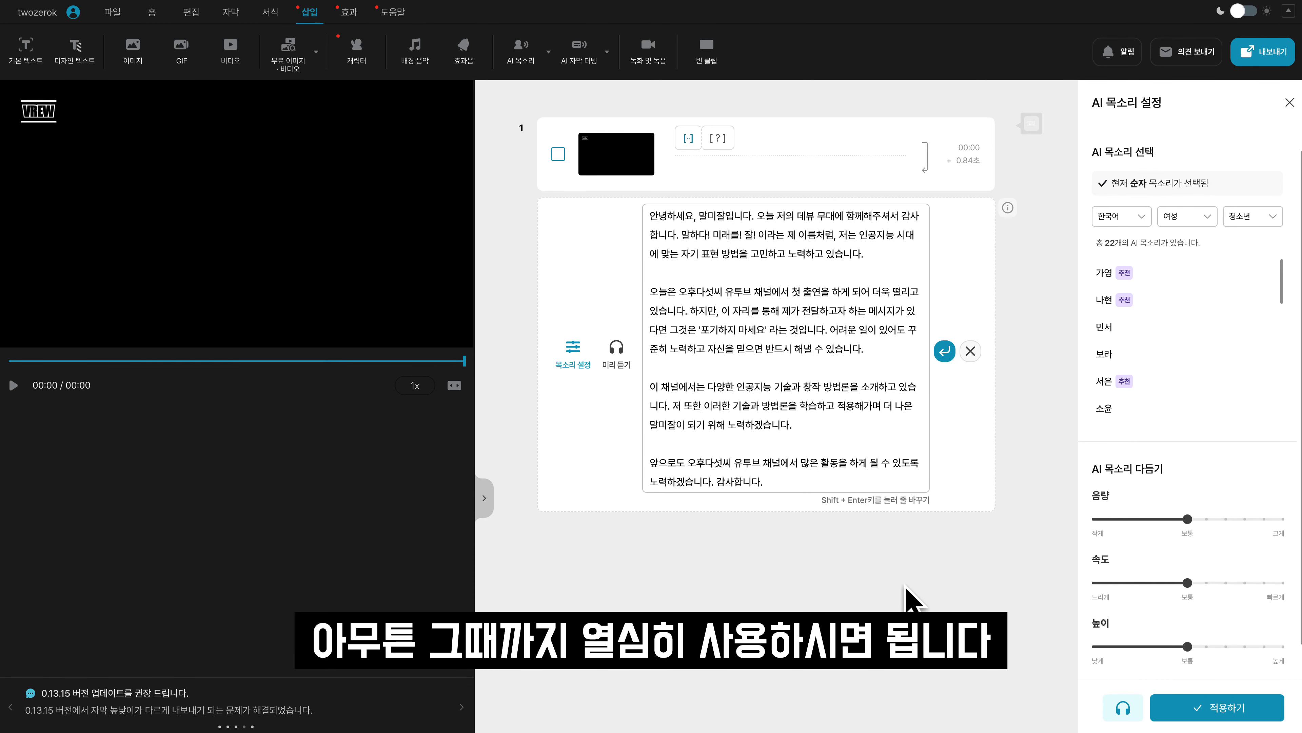
{"action": "left_click", "coordinate": [1184, 218]}
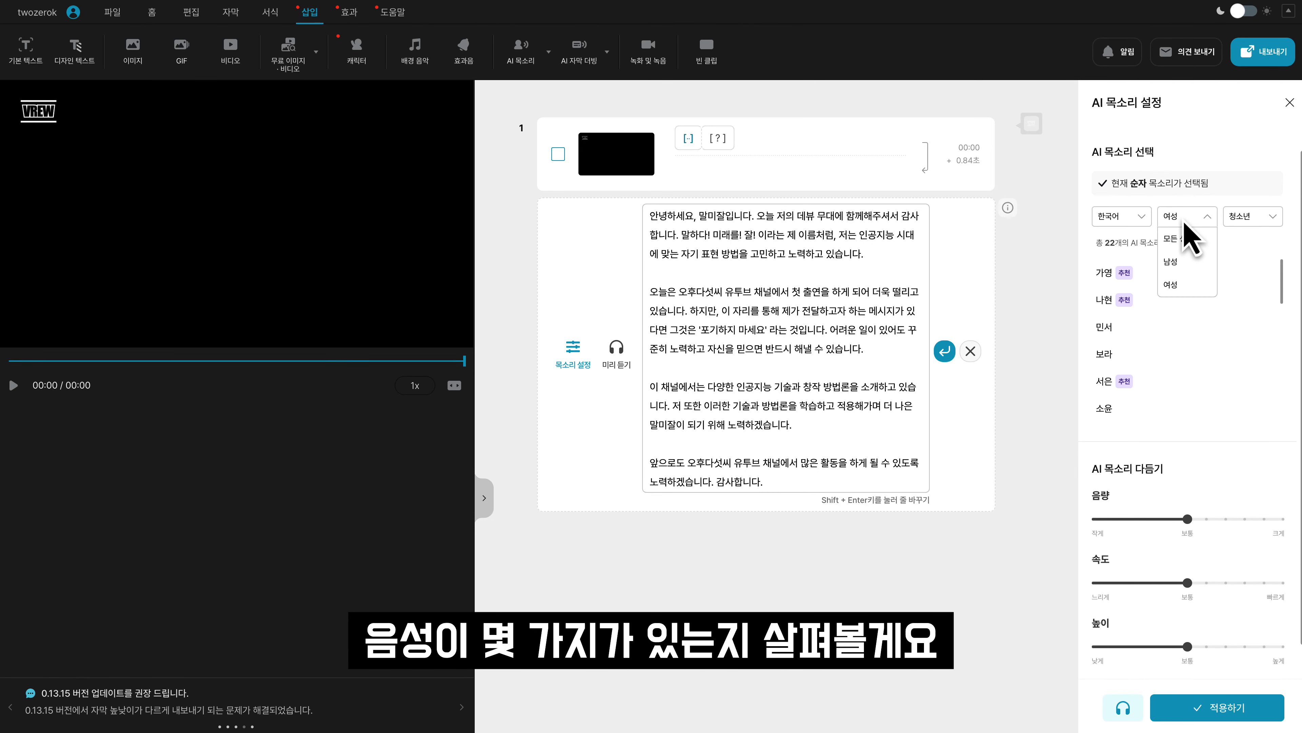
{"action": "left_click", "coordinate": [1179, 239]}
{"action": "left_click", "coordinate": [1253, 218]}
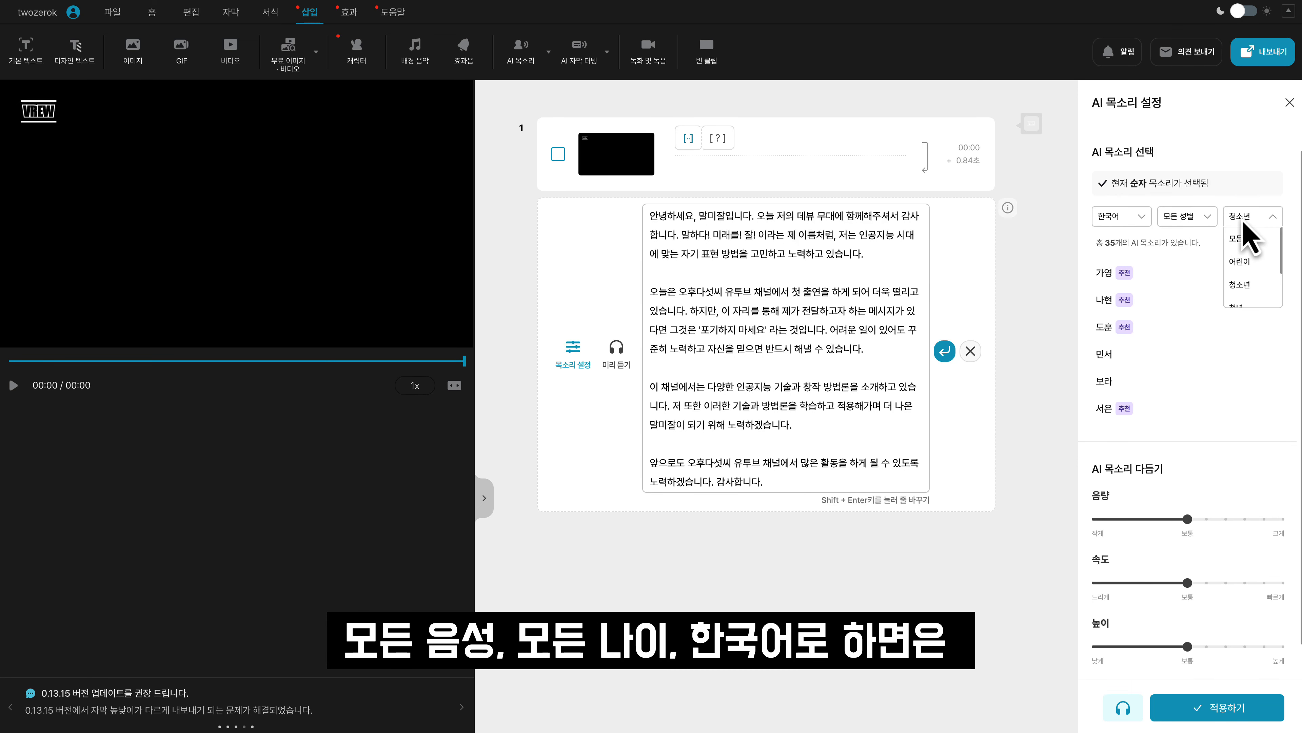
{"action": "left_click", "coordinate": [1243, 239]}
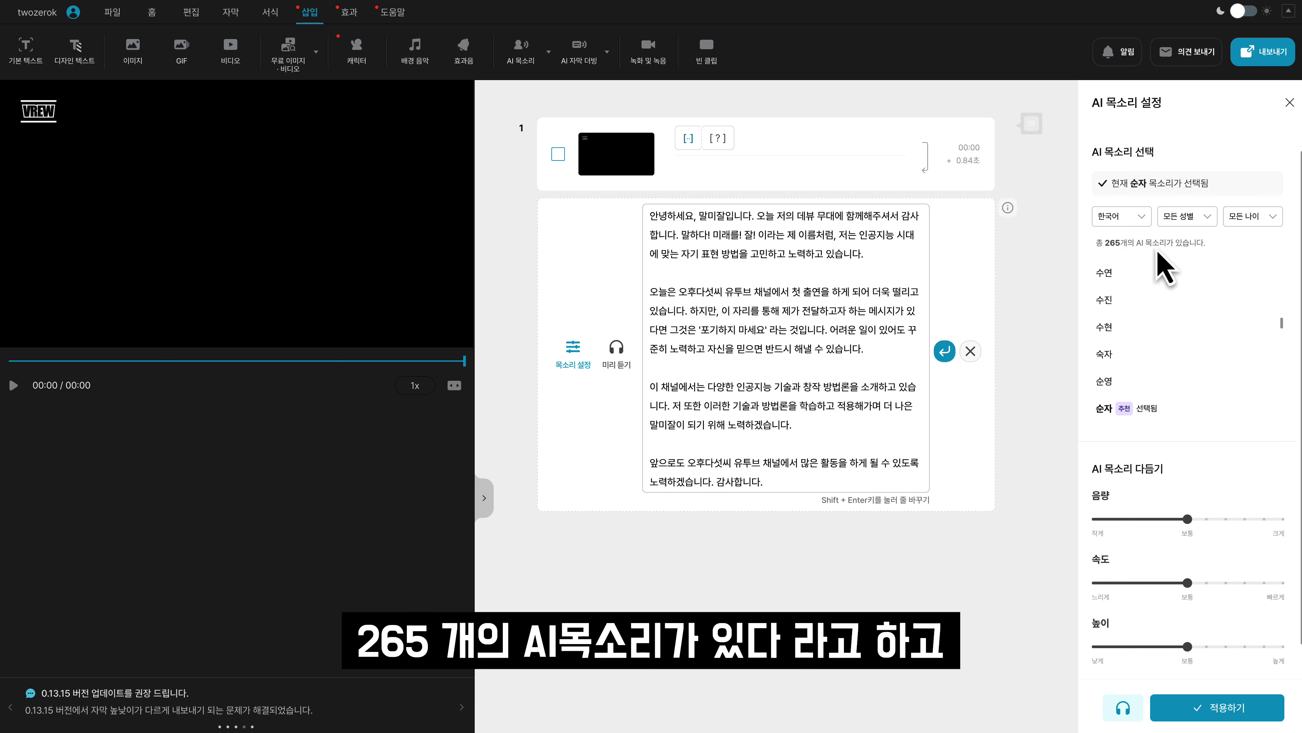
Step: Filter the Korean voices to 여성 and 중년, and preview the 상희 and 선경 voices
{"action": "left_click", "coordinate": [1198, 226]}
{"action": "left_click", "coordinate": [1186, 287]}
{"action": "left_click", "coordinate": [1253, 230]}
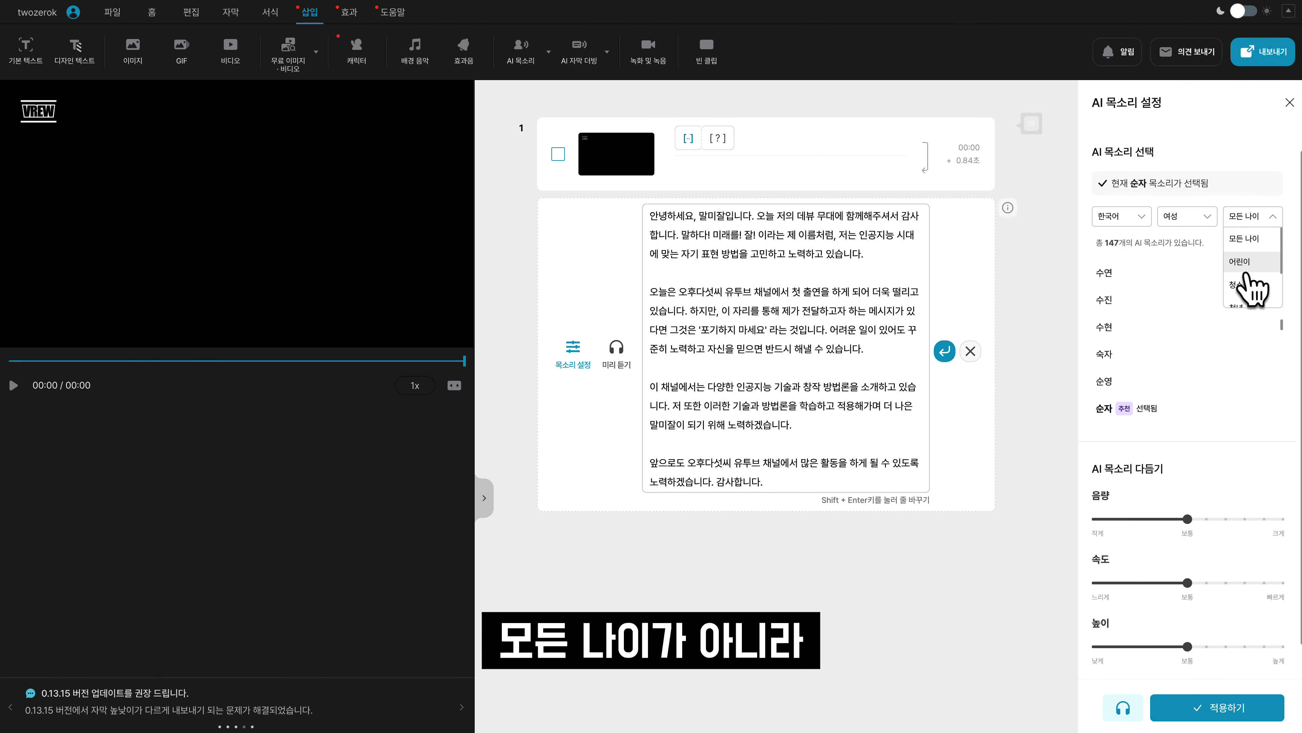
{"action": "scroll", "coordinate": [1251, 290], "scroll_direction": "down", "scroll_amount": 2}
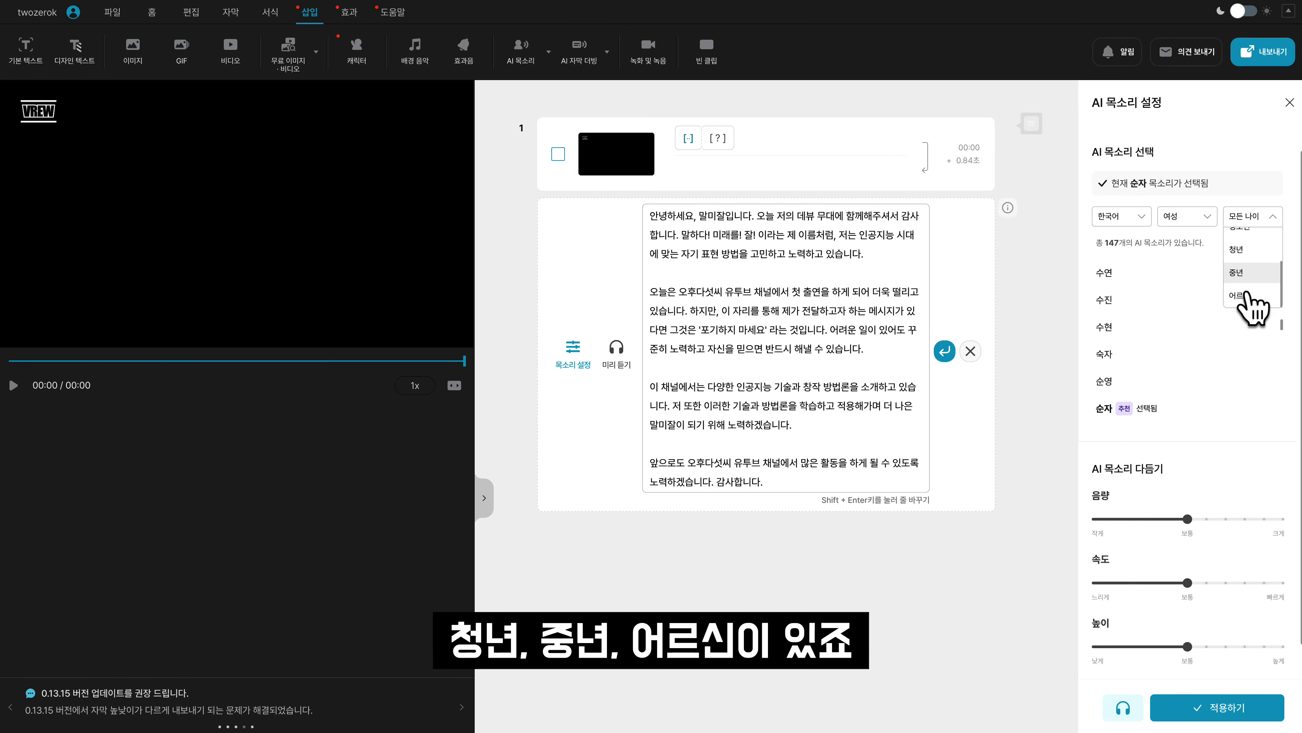
{"action": "left_click", "coordinate": [1239, 276]}
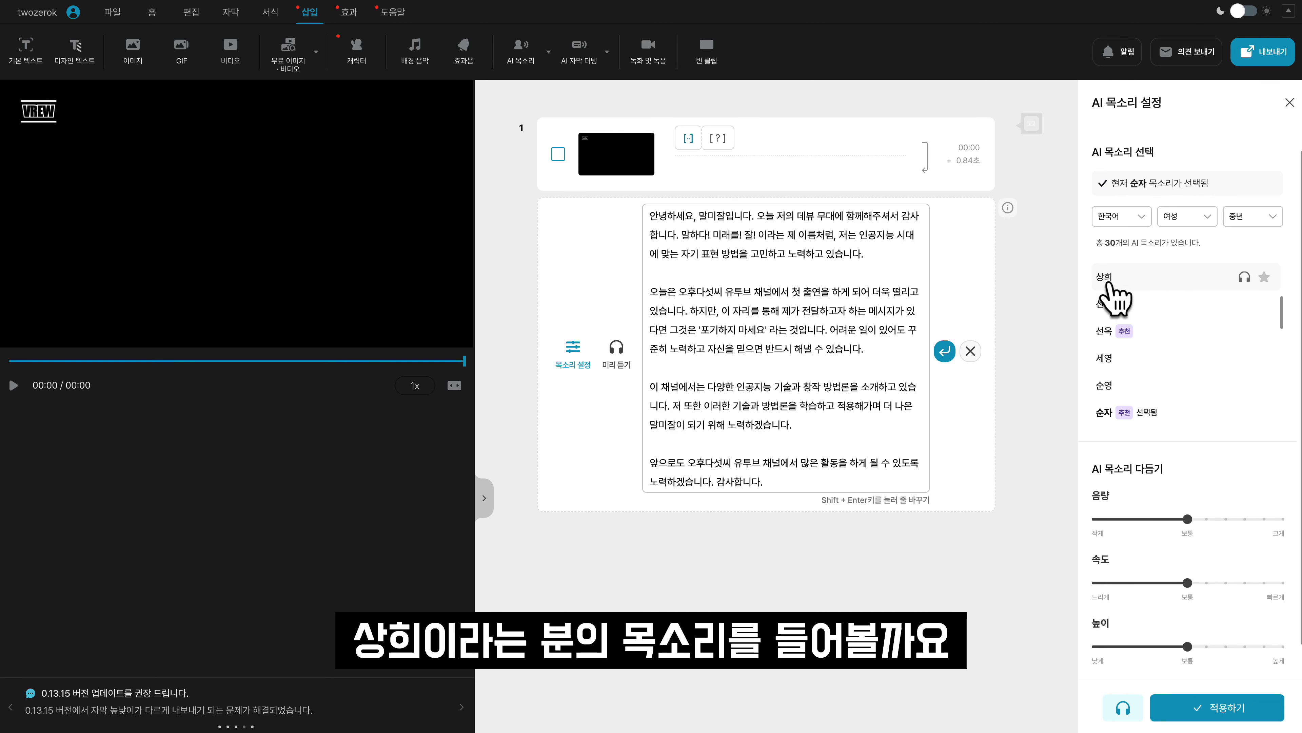
{"action": "left_click", "coordinate": [1245, 280]}
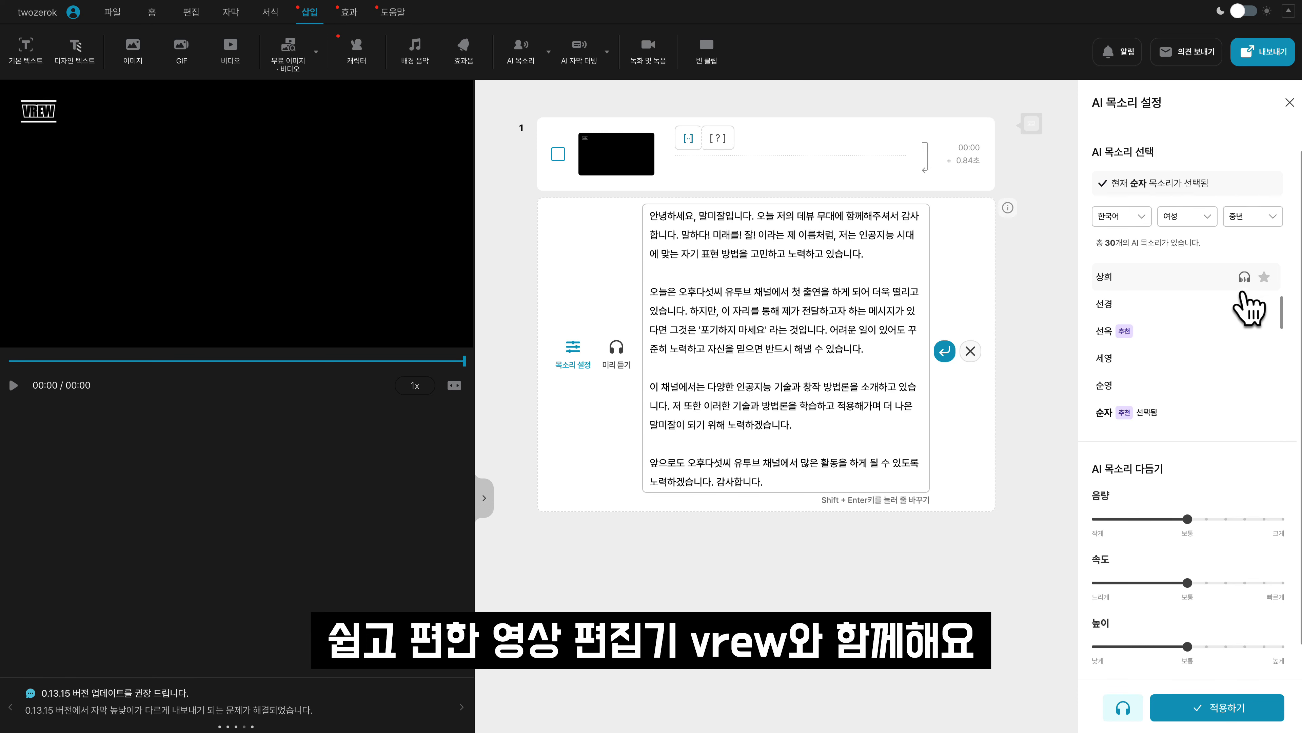
{"action": "left_click", "coordinate": [1244, 303]}
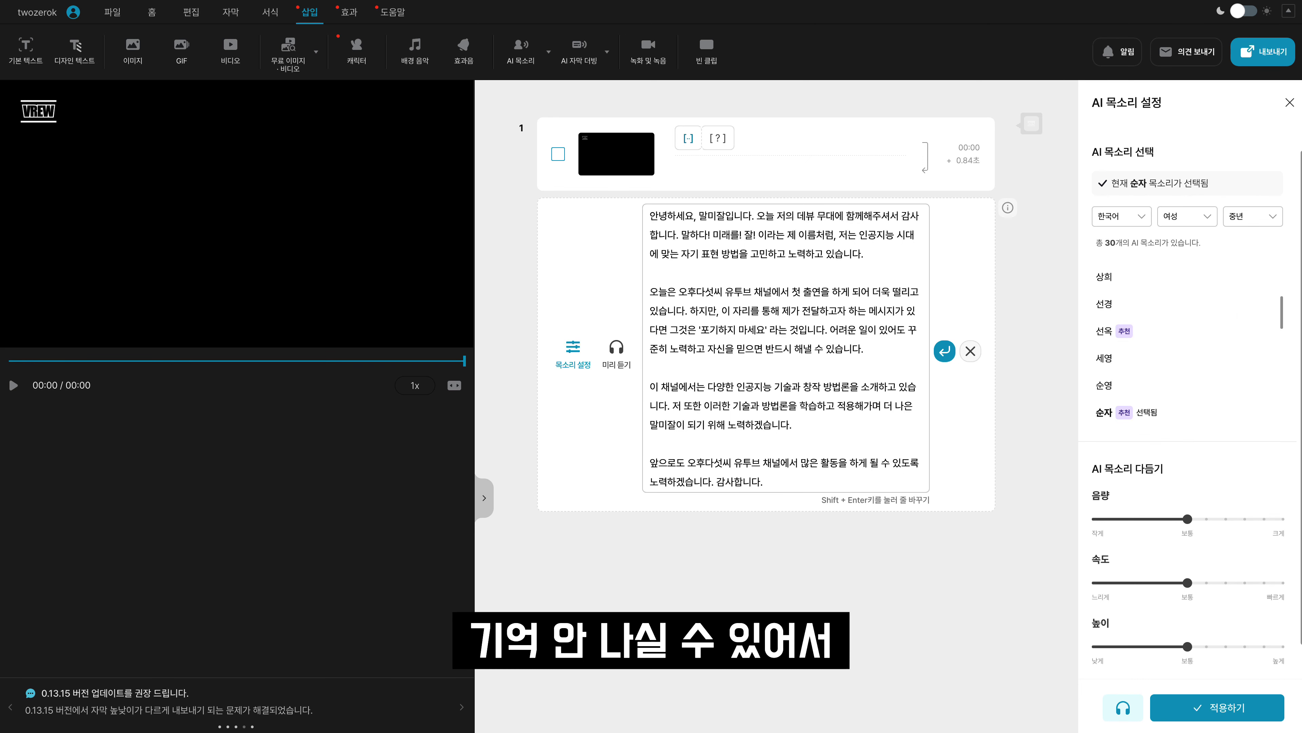
Step: Bring up the add-sea-anemone-.png image over Vrew and enlarge it beside the script and voice list
{"action": "left_click_drag", "start_coordinate": [1, 354], "coordinate": [214, 147]}
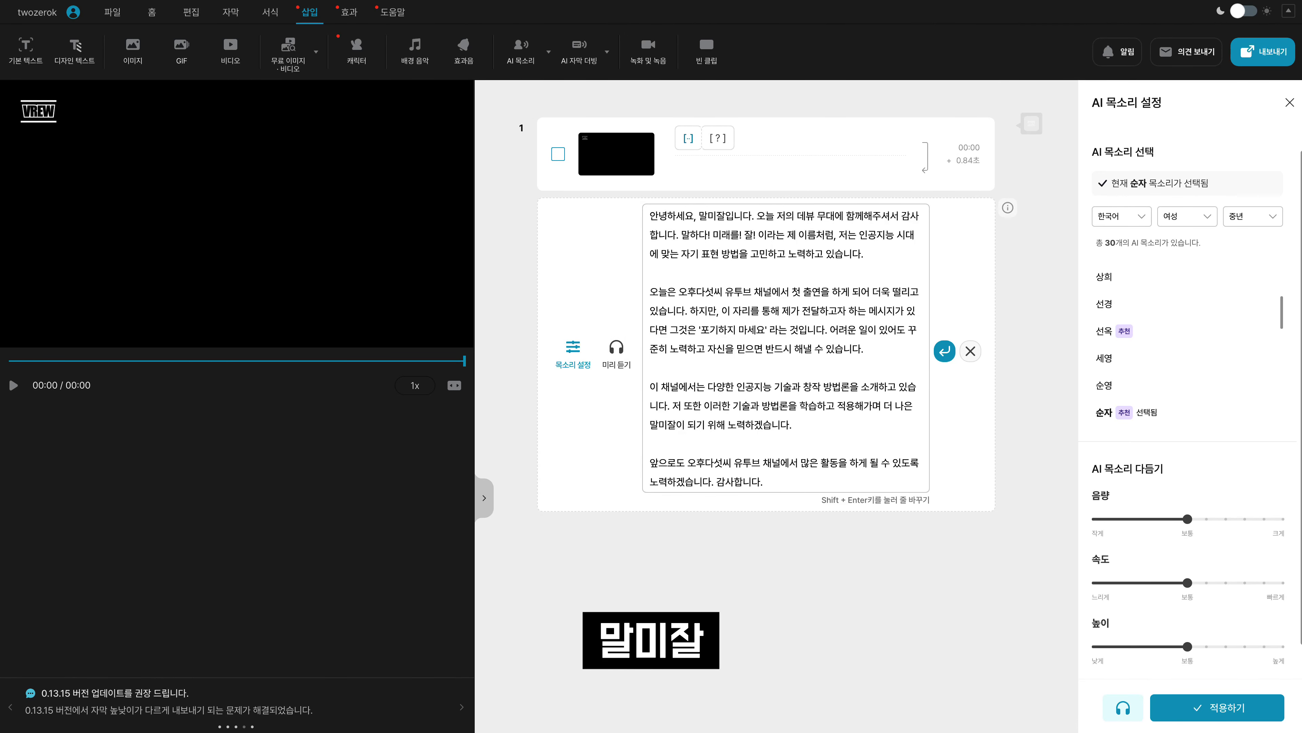
{"action": "left_click_drag", "start_coordinate": [1, 408], "coordinate": [500, 51]}
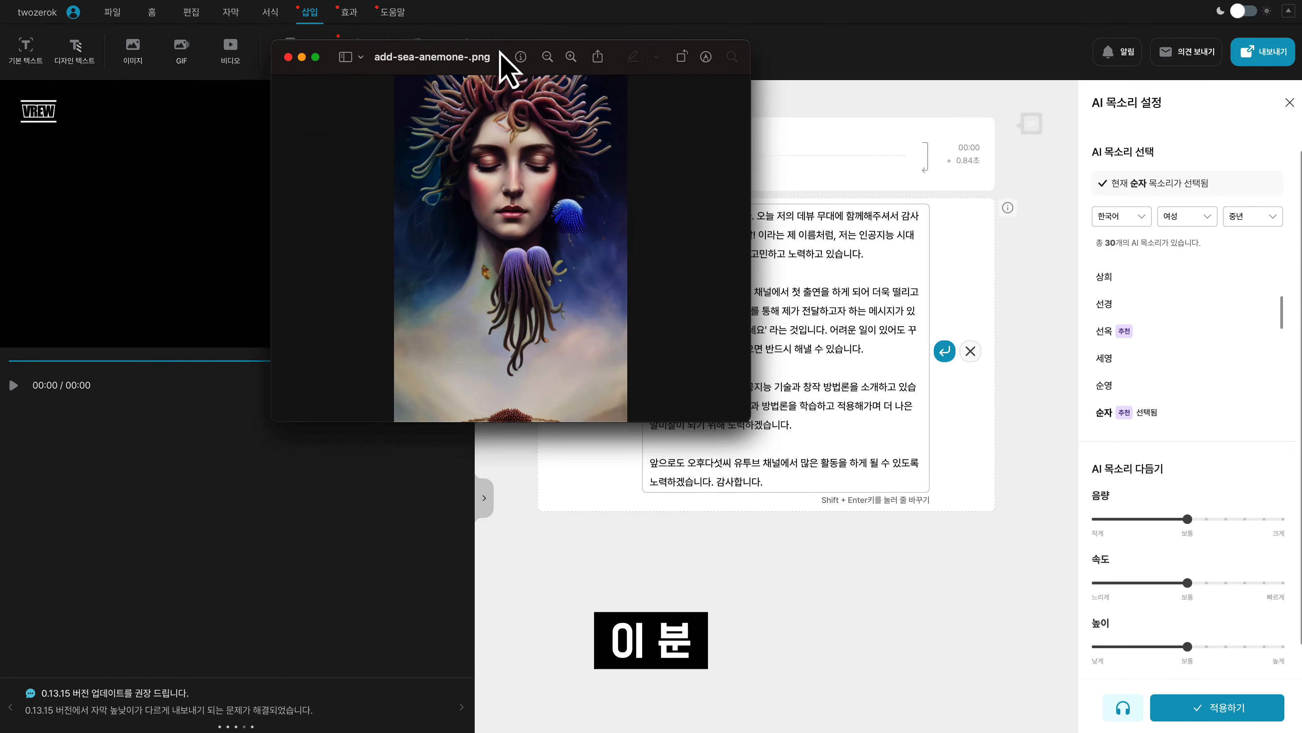
{"action": "left_click_drag", "start_coordinate": [149, 46], "coordinate": [227, 90]}
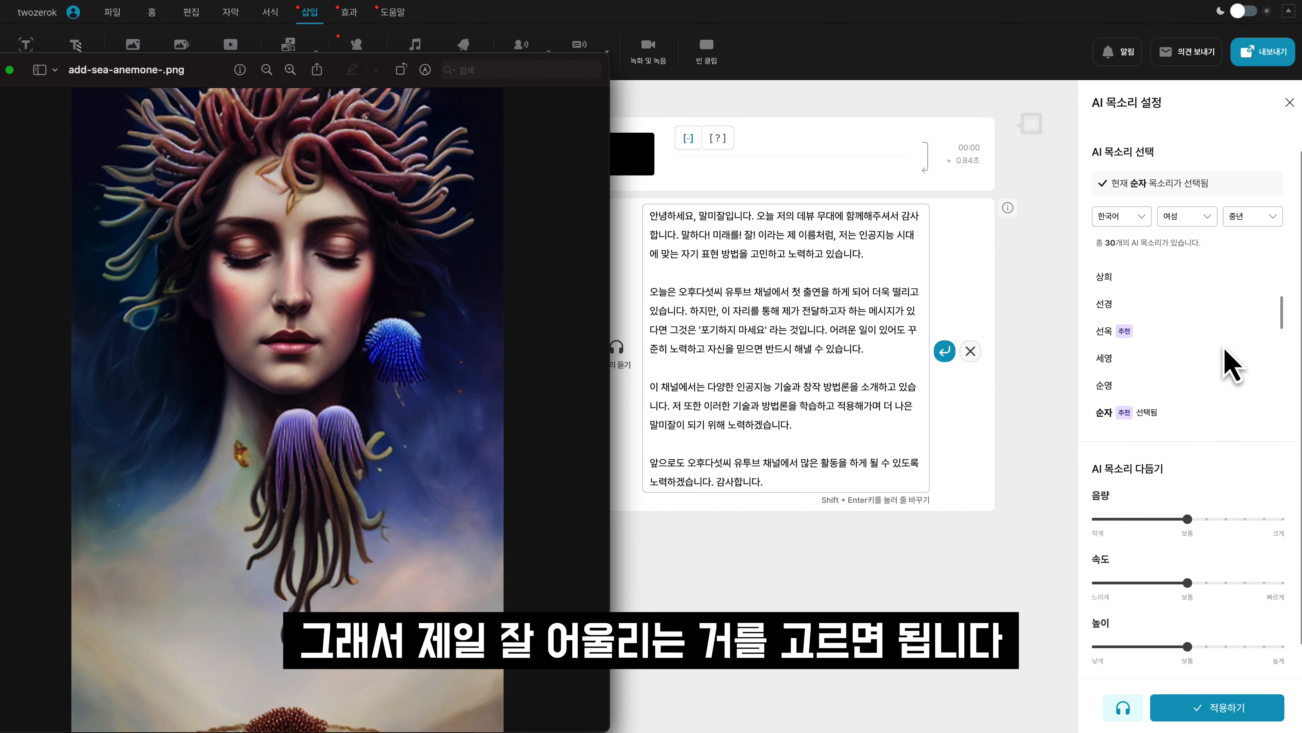
Step: Return to Vrew, preview the 선옥 voice, select the 세영 voice, and preview 순영
{"action": "left_click", "coordinate": [831, 43]}
{"action": "left_click", "coordinate": [1245, 339]}
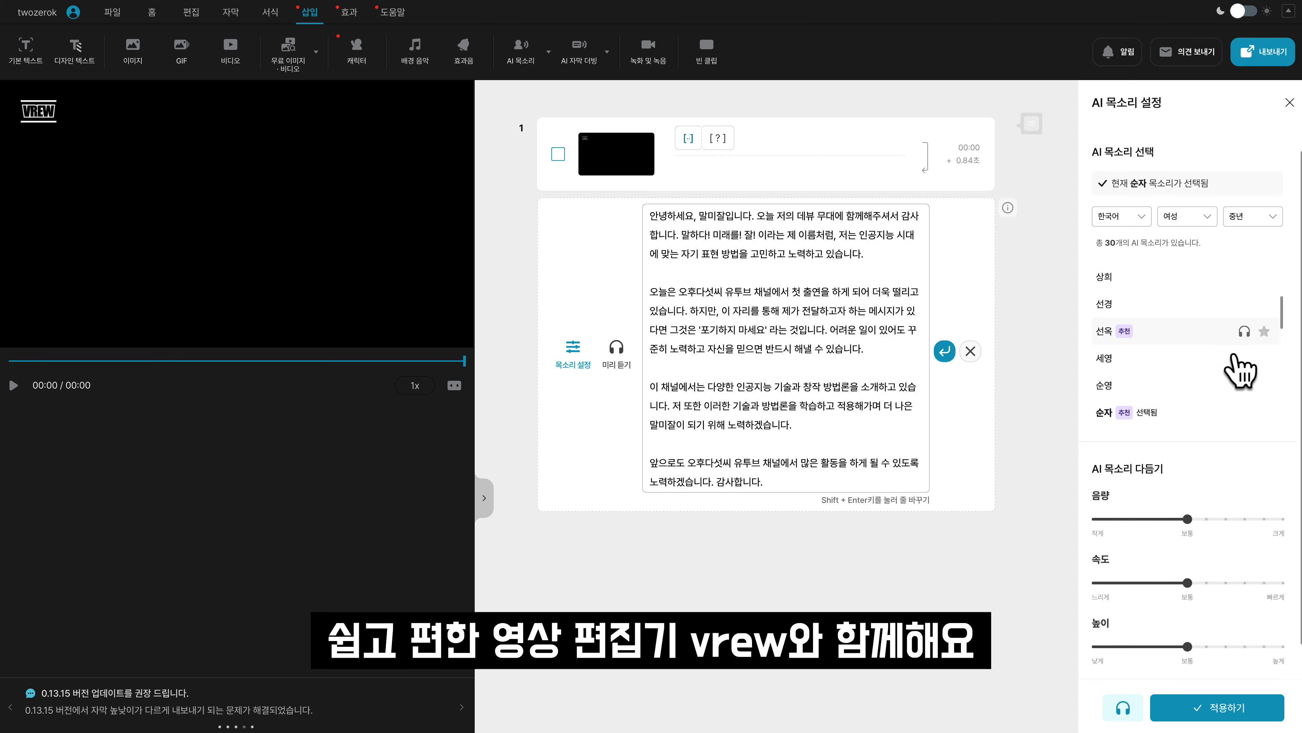
{"action": "left_click", "coordinate": [1247, 361]}
{"action": "left_click", "coordinate": [1245, 385]}
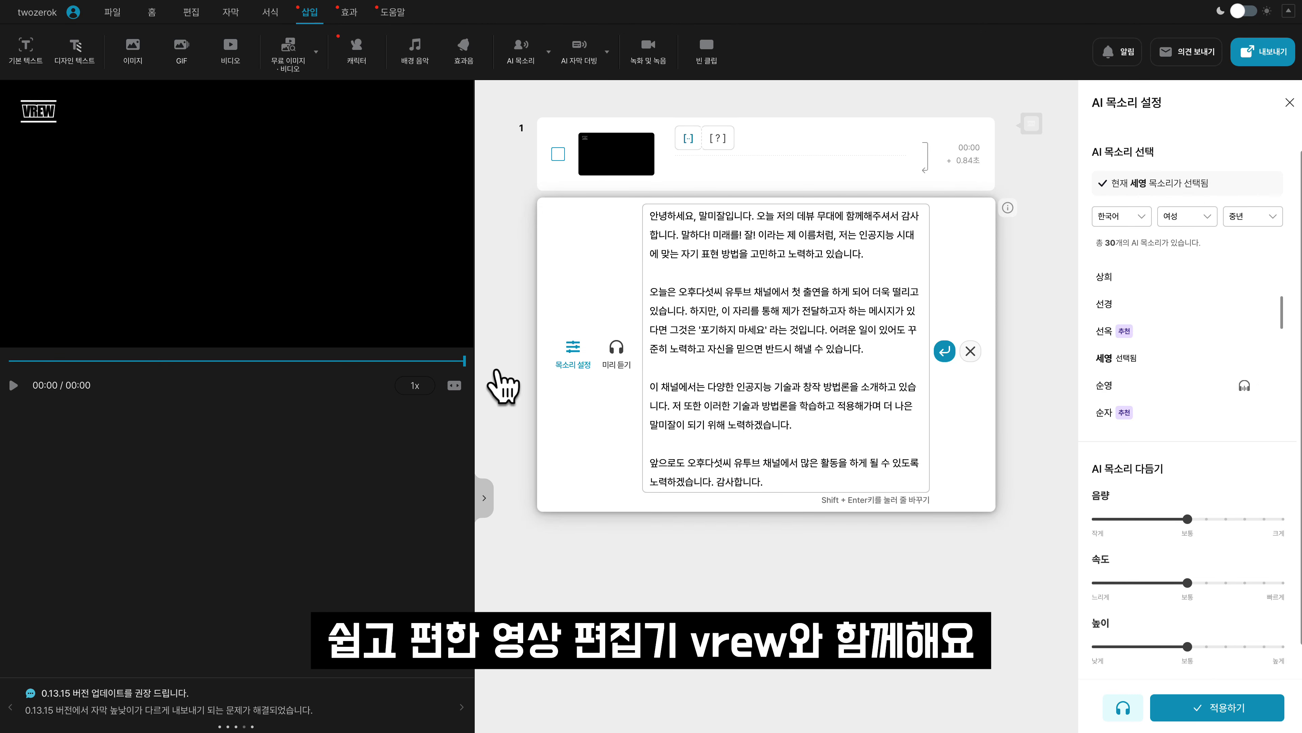
Step: Check the avatar image again for a matching voice, and preview the 예린 and 은경 voices further down the list
{"action": "left_click", "coordinate": [1, 431]}
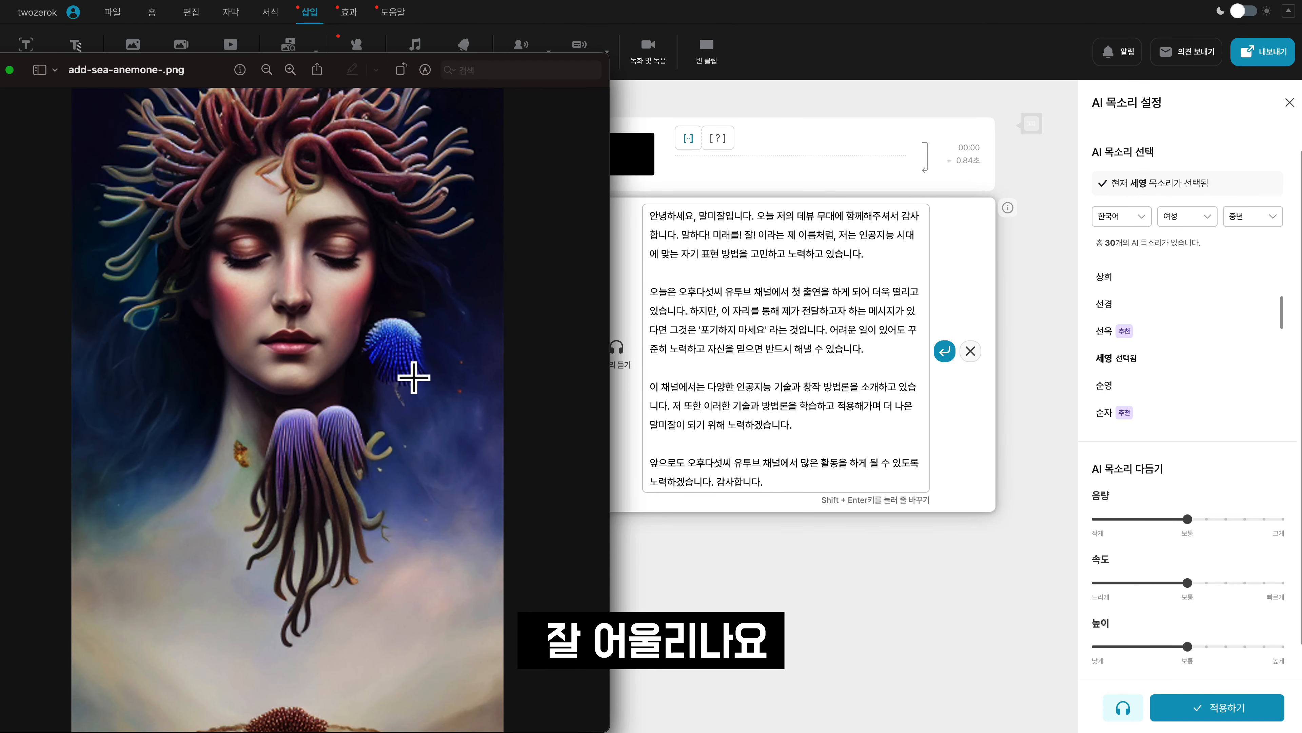
{"action": "left_click", "coordinate": [1041, 431]}
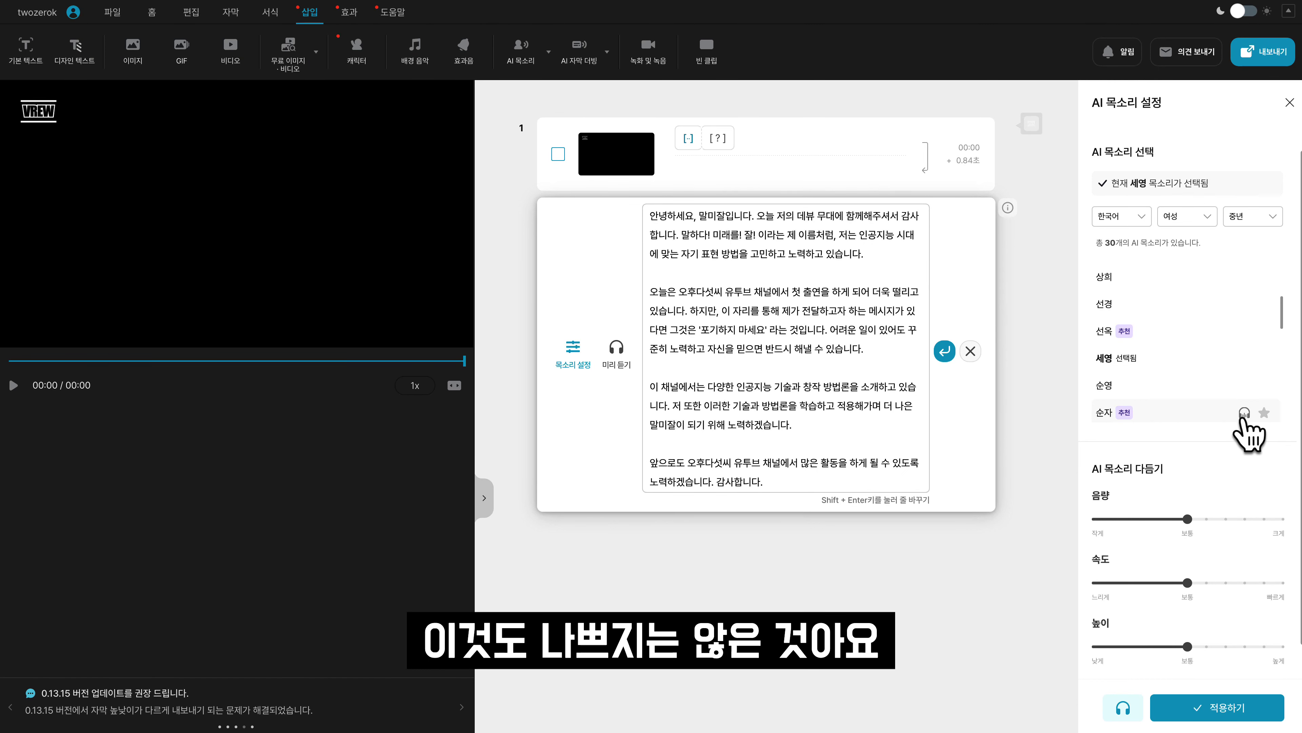
{"action": "left_click_drag", "start_coordinate": [1282, 324], "coordinate": [1277, 366]}
{"action": "left_click", "coordinate": [1243, 330]}
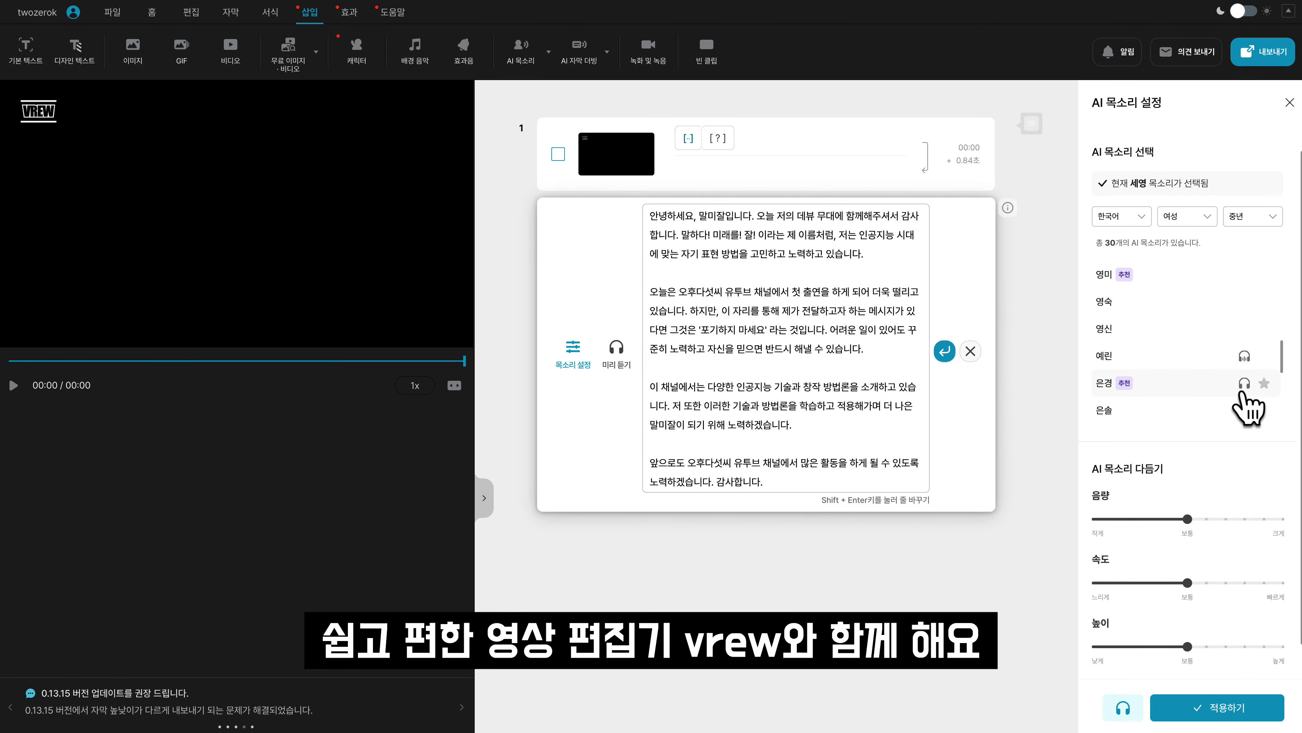
{"action": "left_click", "coordinate": [1245, 387]}
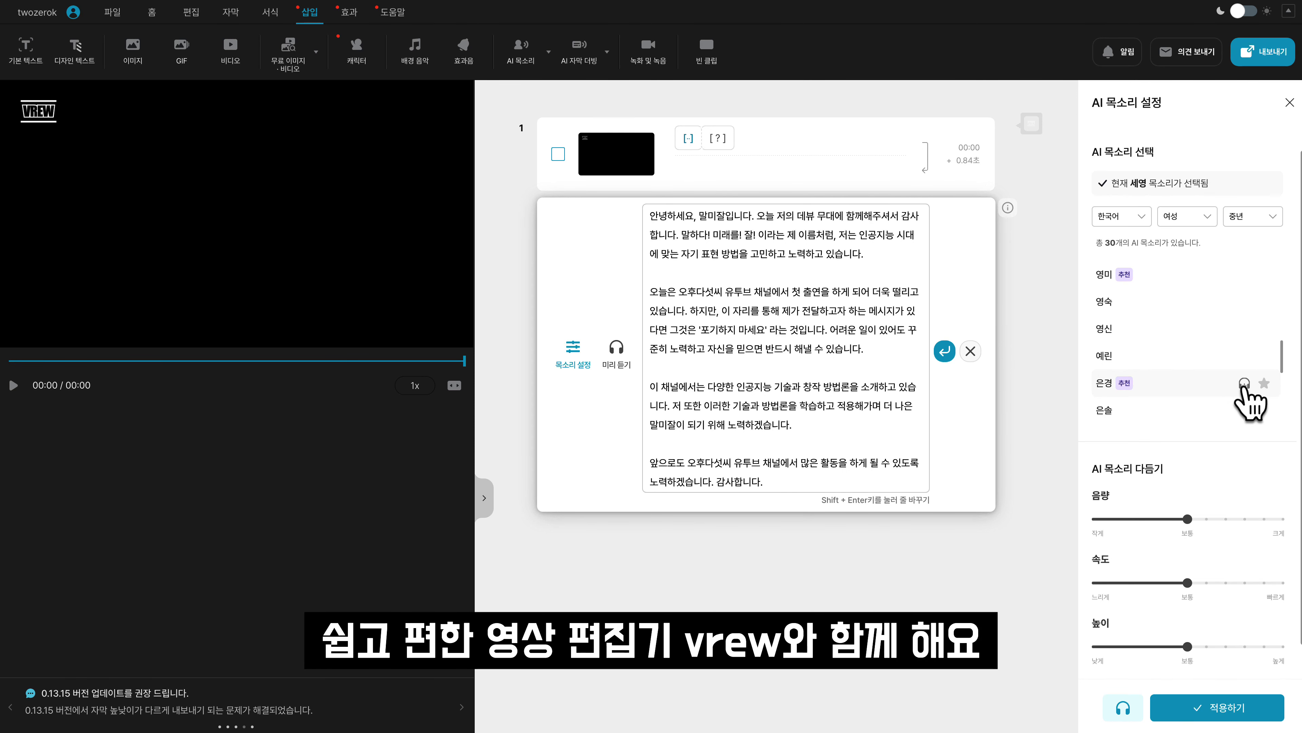
{"action": "scroll", "coordinate": [1277, 359], "scroll_direction": "down", "scroll_amount": 1}
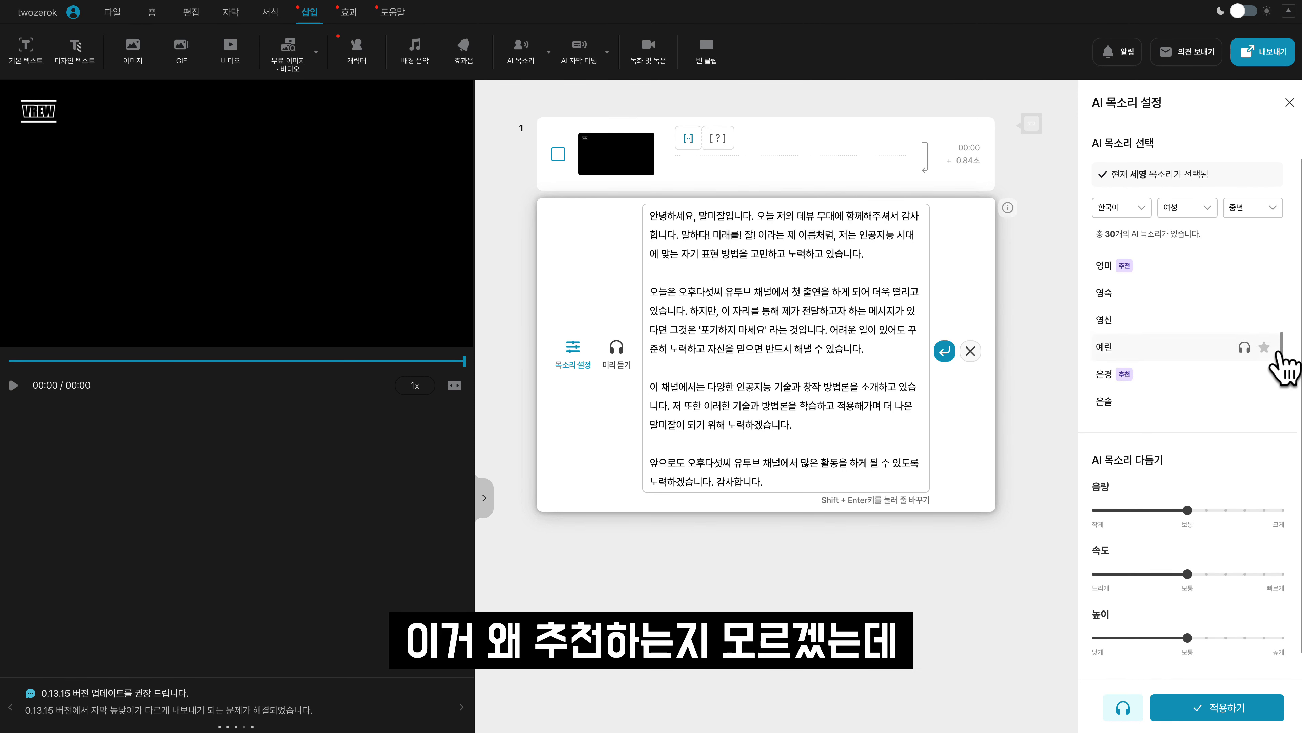
Step: Preview the voices from 은솔 down to 진경 in the filtered list
{"action": "scroll", "coordinate": [1279, 379], "scroll_direction": "down", "scroll_amount": 3}
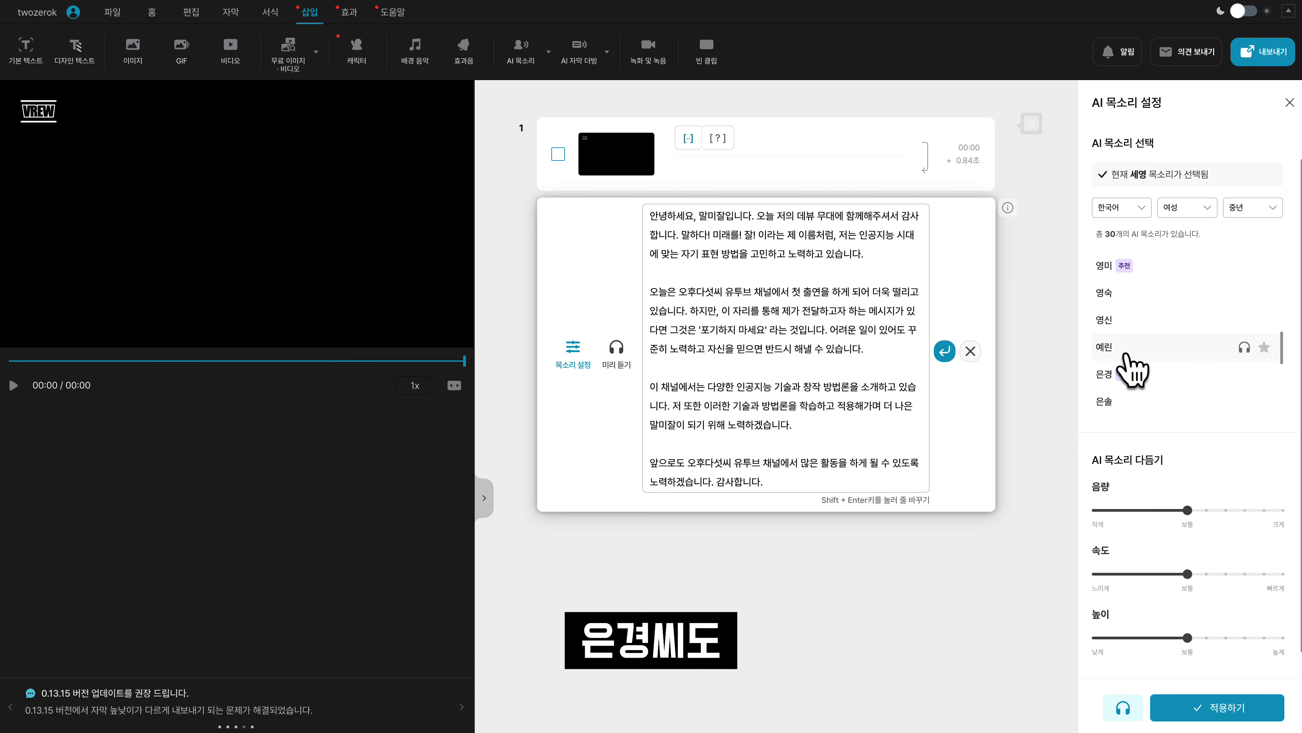
{"action": "left_click", "coordinate": [1244, 307]}
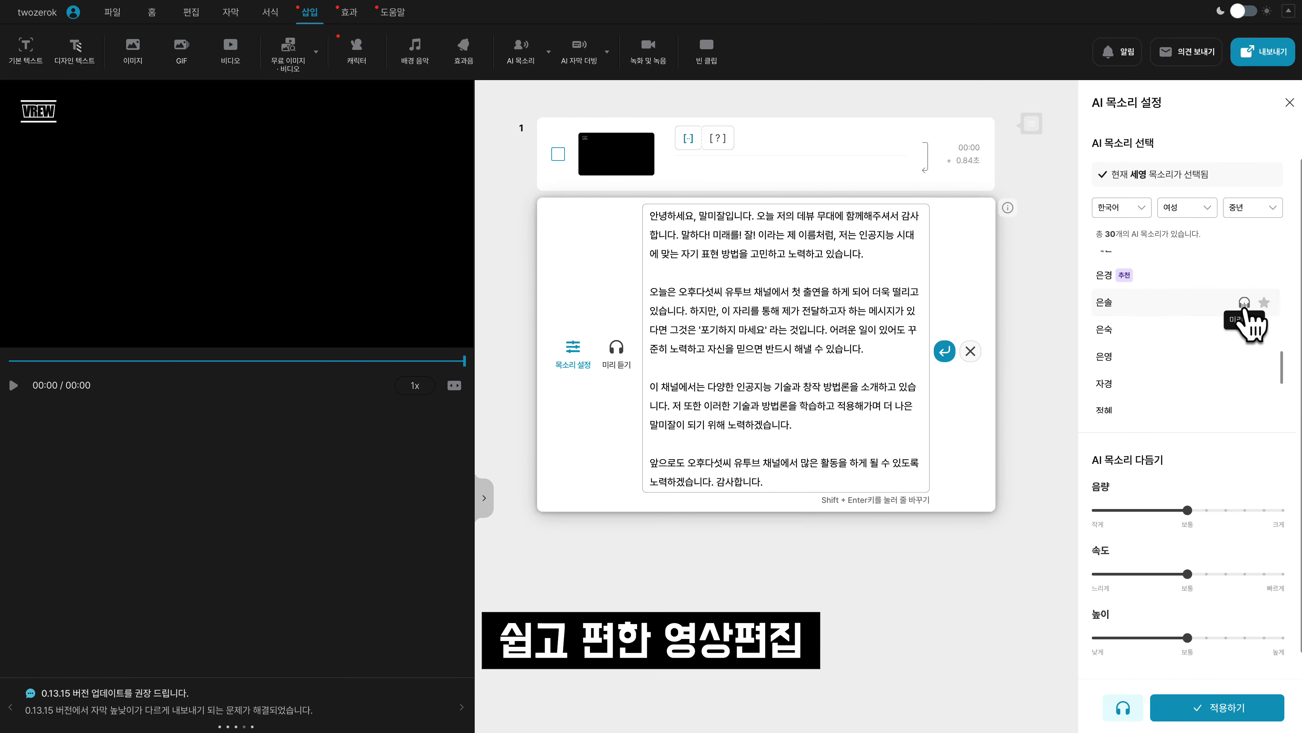
{"action": "left_click", "coordinate": [1244, 354]}
{"action": "scroll", "coordinate": [1246, 354], "scroll_direction": "down", "scroll_amount": 3}
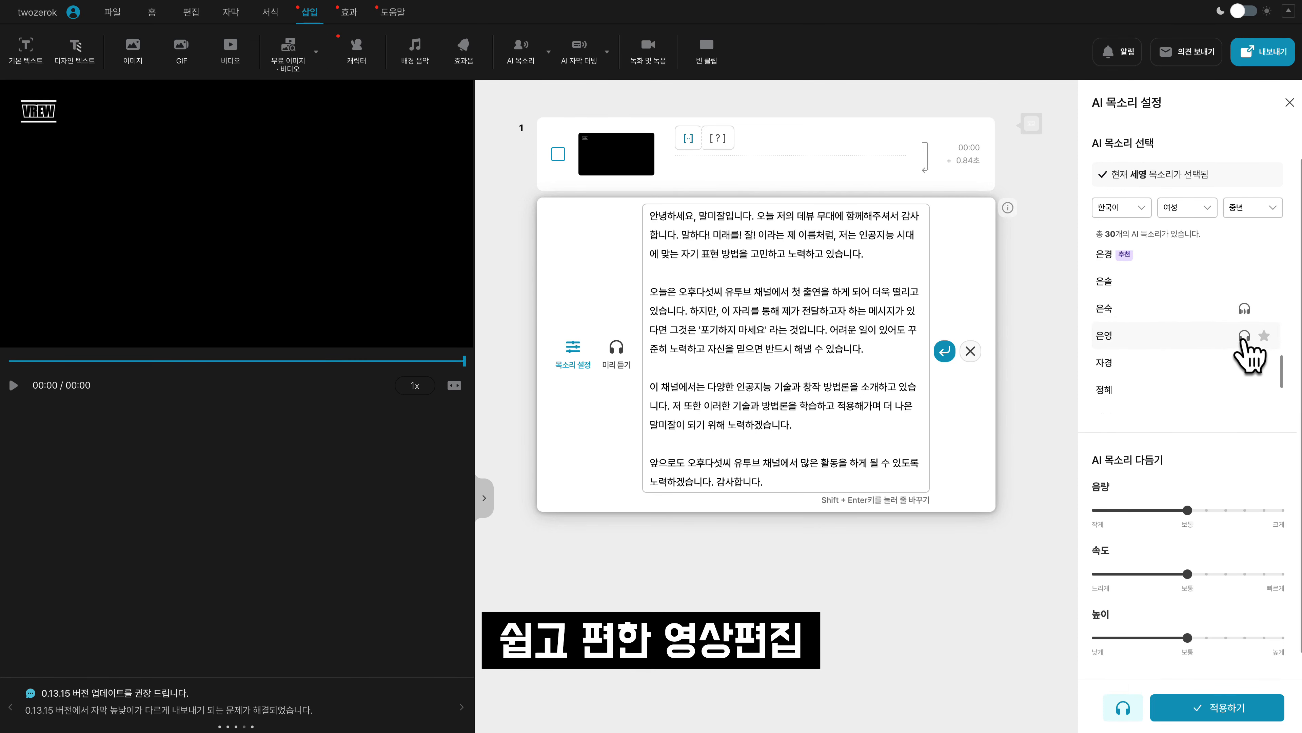
{"action": "left_click", "coordinate": [1245, 349]}
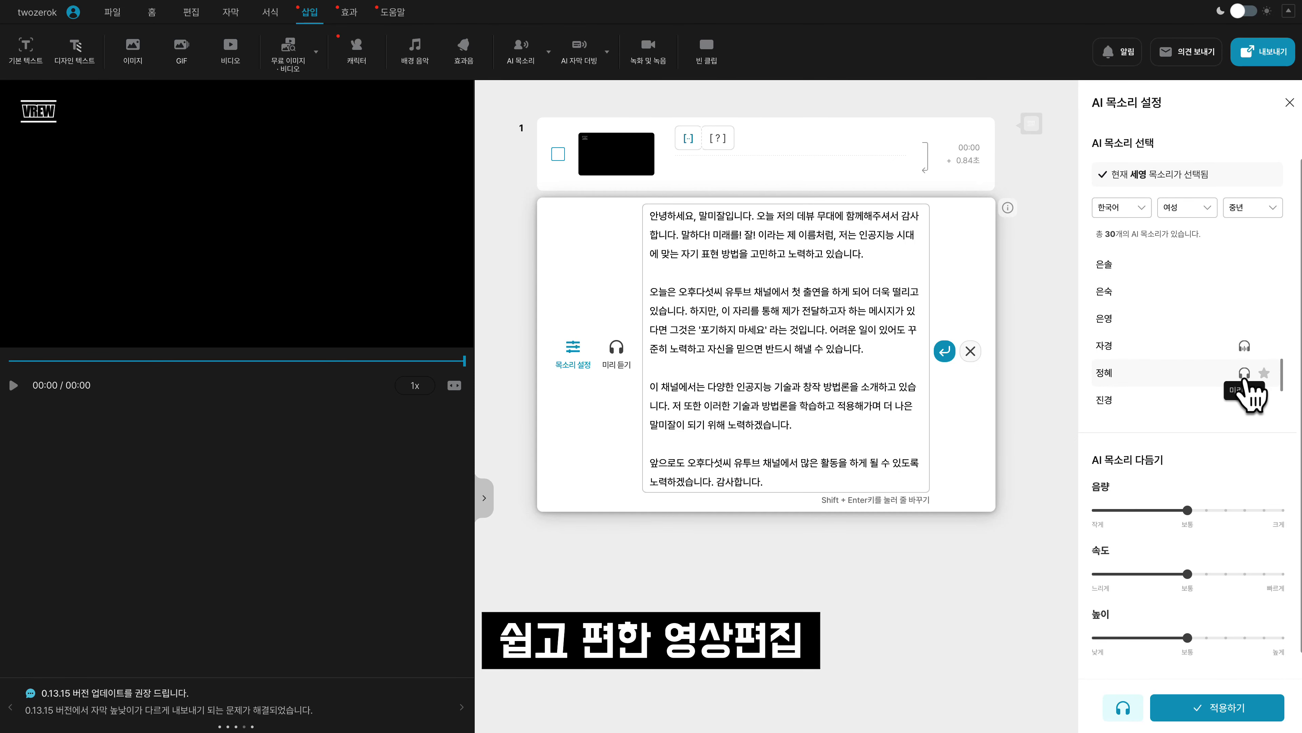
{"action": "left_click", "coordinate": [1244, 377]}
{"action": "scroll", "coordinate": [1245, 393], "scroll_direction": "down", "scroll_amount": 3}
{"action": "left_click", "coordinate": [1245, 370]}
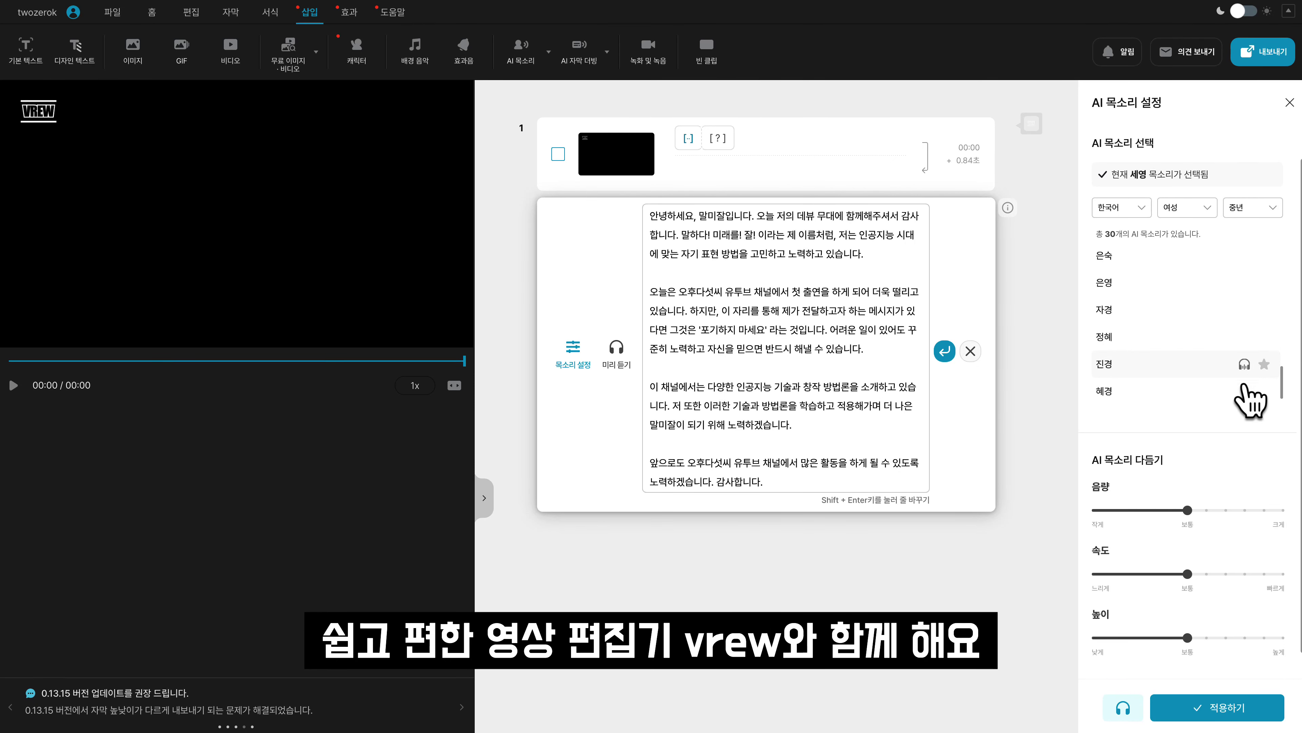
{"action": "scroll", "coordinate": [1245, 390], "scroll_direction": "down", "scroll_amount": 2}
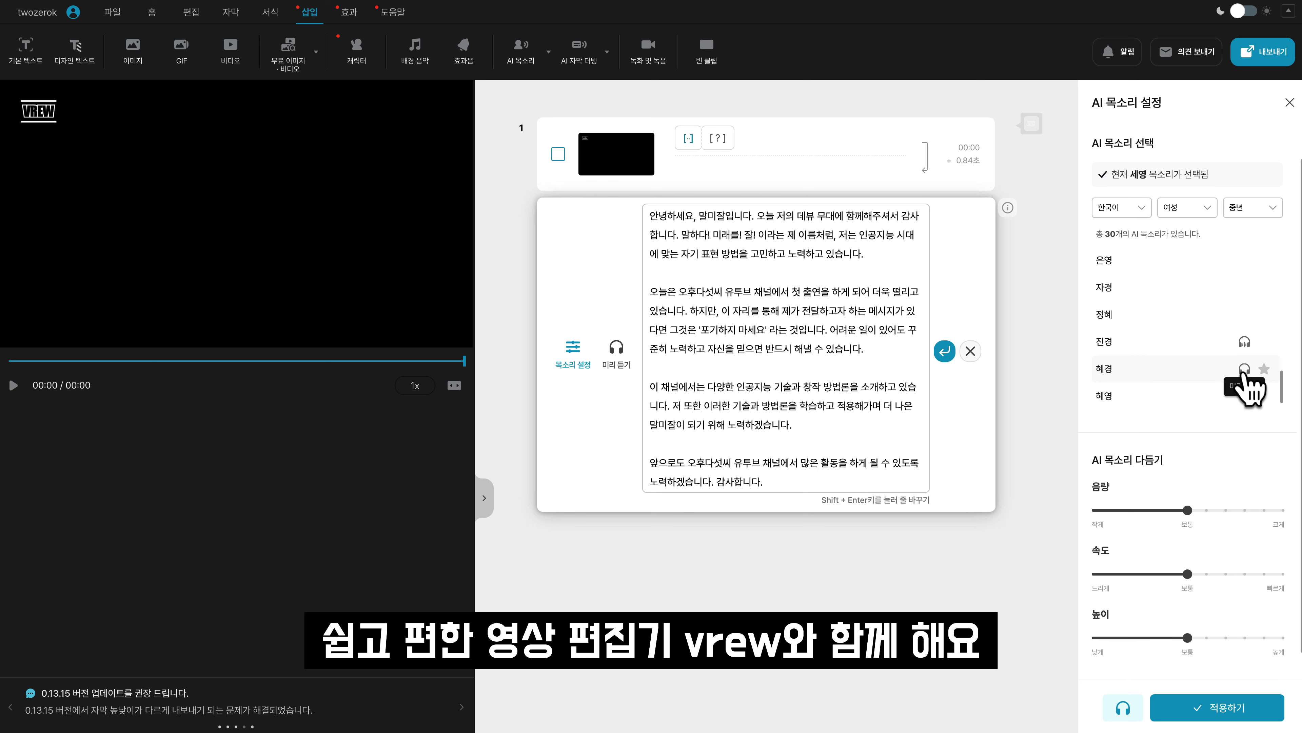
Step: Compare the avatar image with the 혜영, 혜정 and 화숙 voices, and mark the 진경 voice as a favorite
{"action": "left_click", "coordinate": [1, 570]}
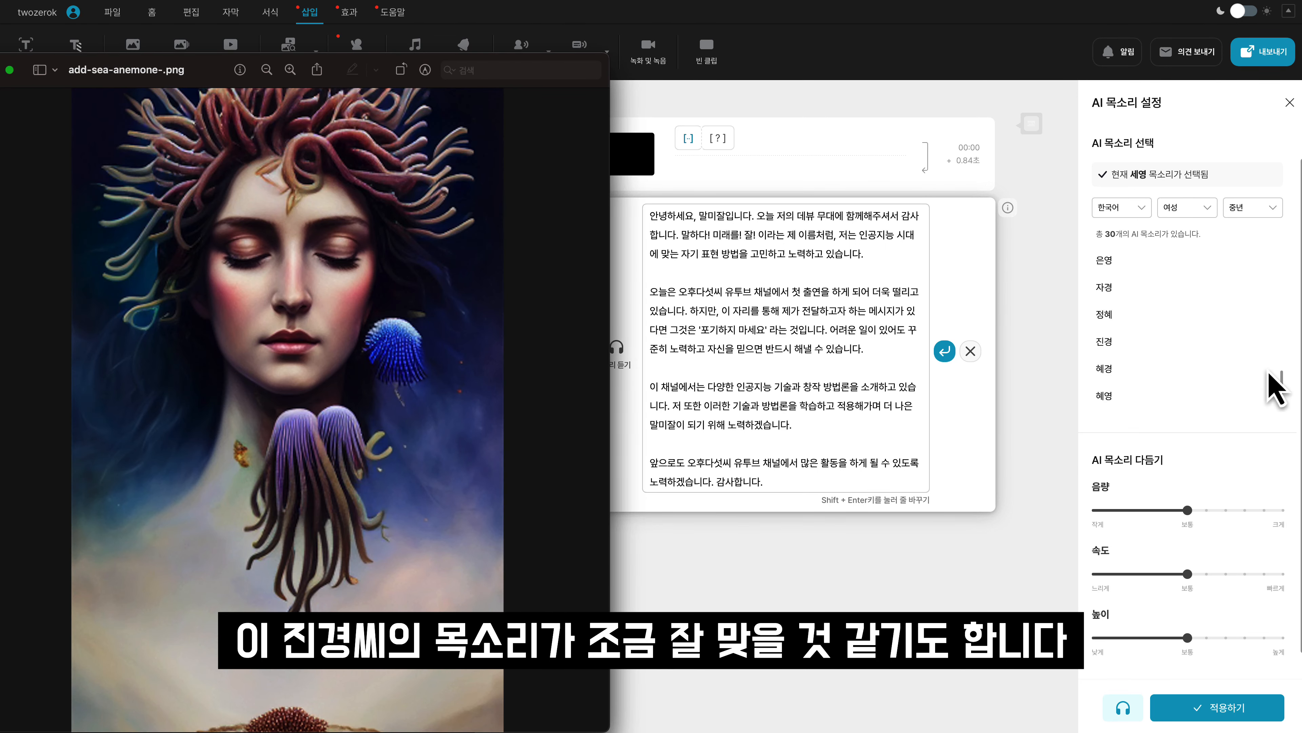
{"action": "left_click", "coordinate": [1246, 377]}
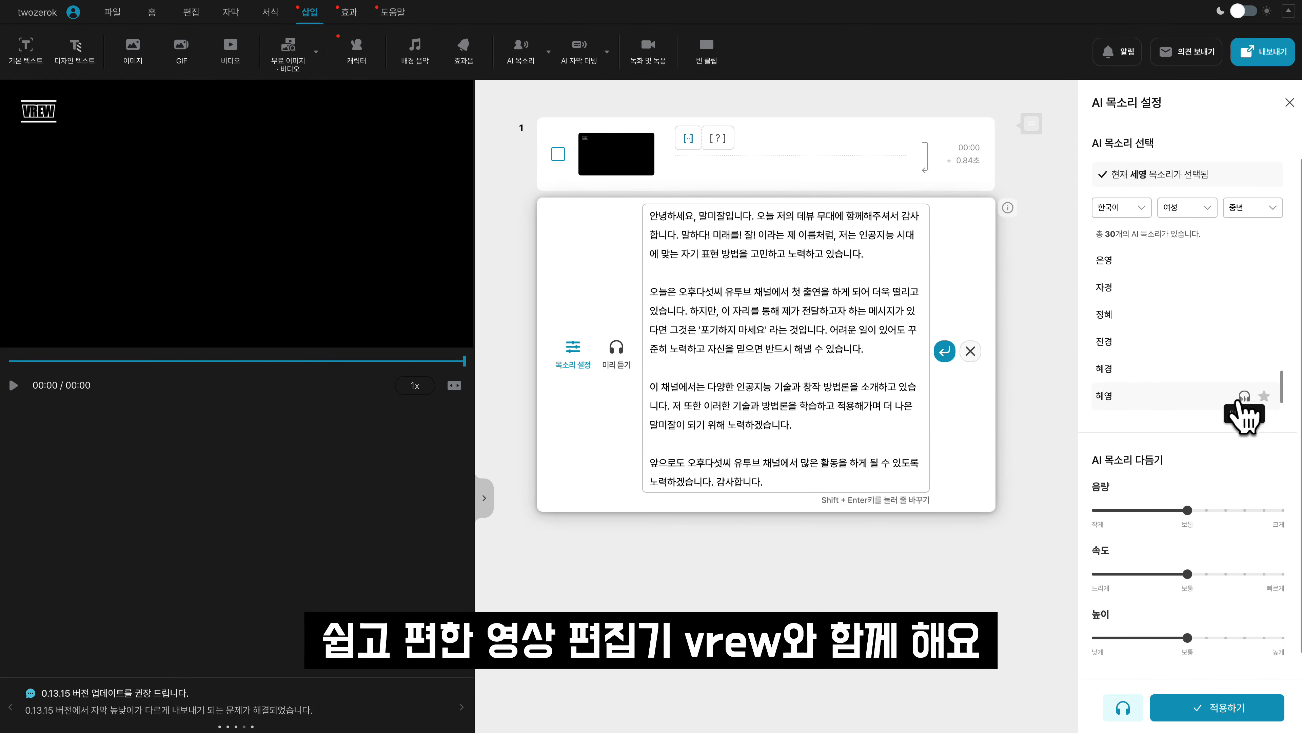
{"action": "scroll", "coordinate": [1246, 415], "scroll_direction": "down", "scroll_amount": 1}
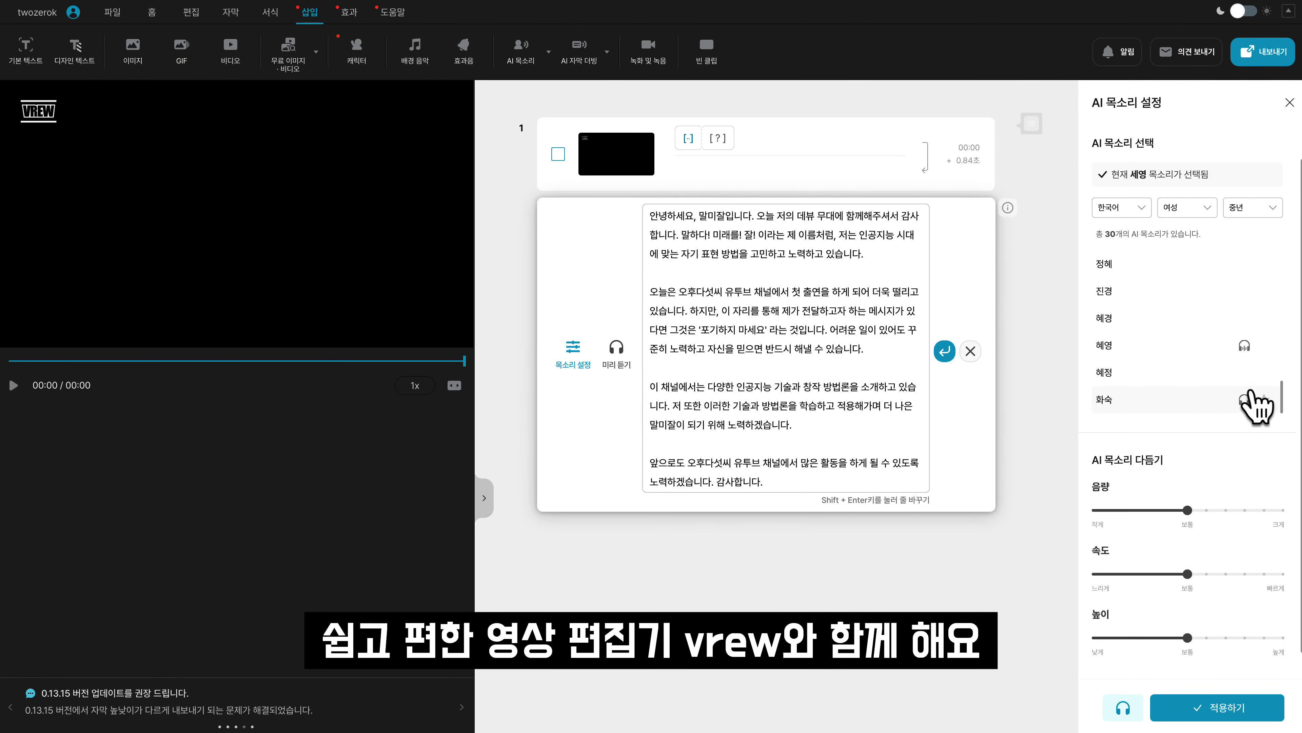
{"action": "left_click", "coordinate": [1246, 393]}
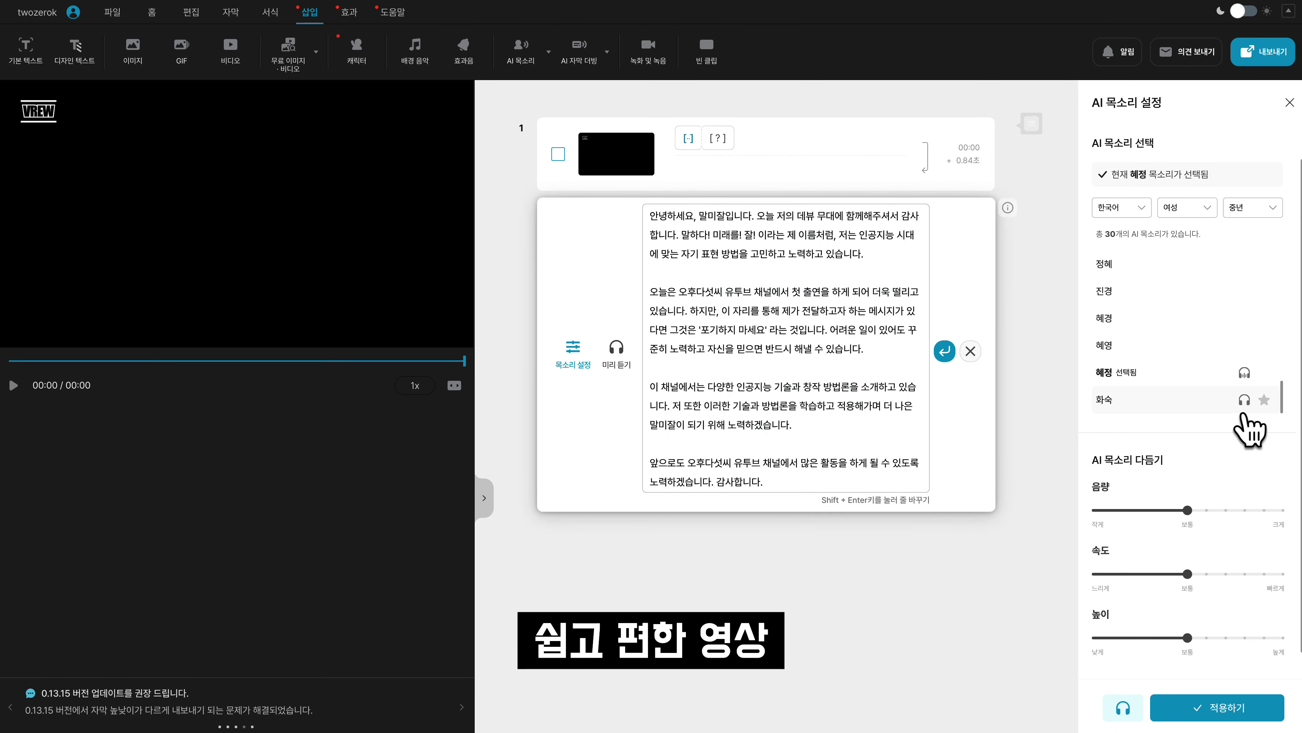
{"action": "left_click", "coordinate": [1245, 399]}
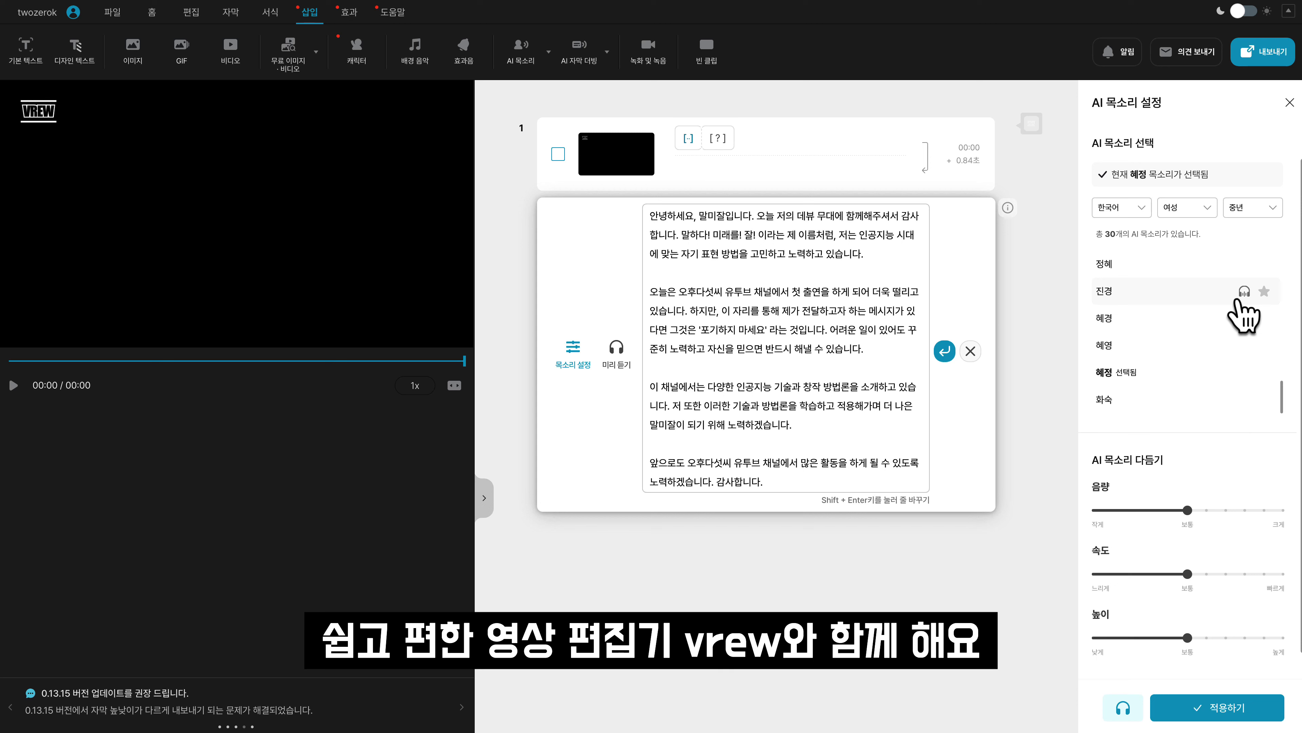
{"action": "left_click", "coordinate": [1264, 293]}
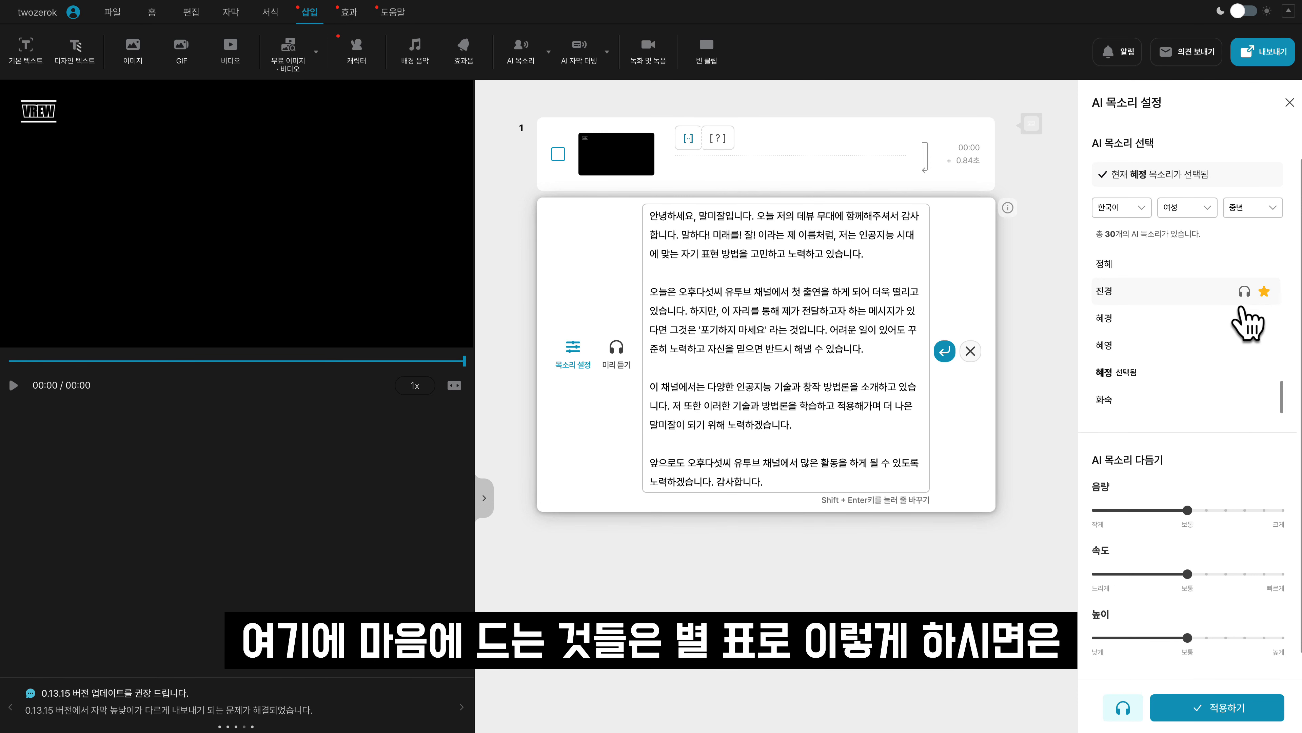
Step: Select the starred 현숙 voice at the start of the list and insert the script as AI voice clips
{"action": "scroll", "coordinate": [1210, 308], "scroll_direction": "up", "scroll_amount": 1}
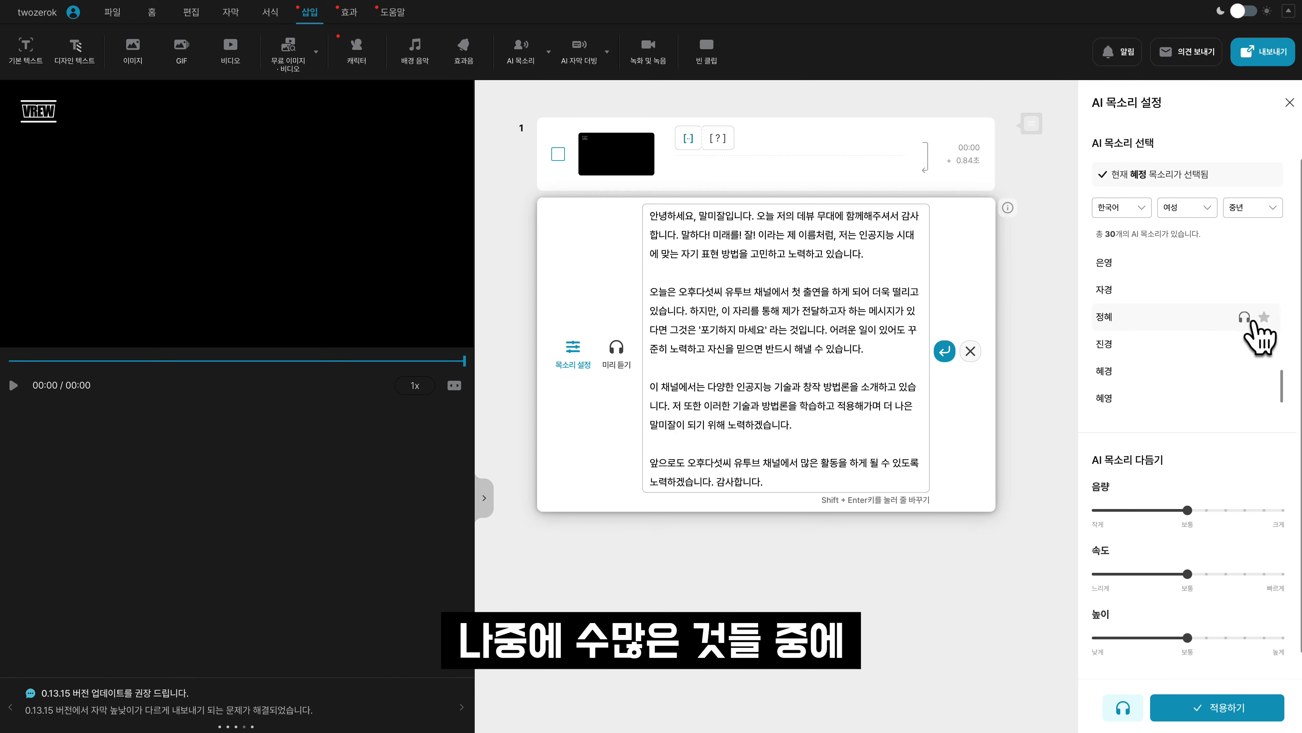
{"action": "scroll", "coordinate": [1189, 356], "scroll_direction": "up", "scroll_amount": 3}
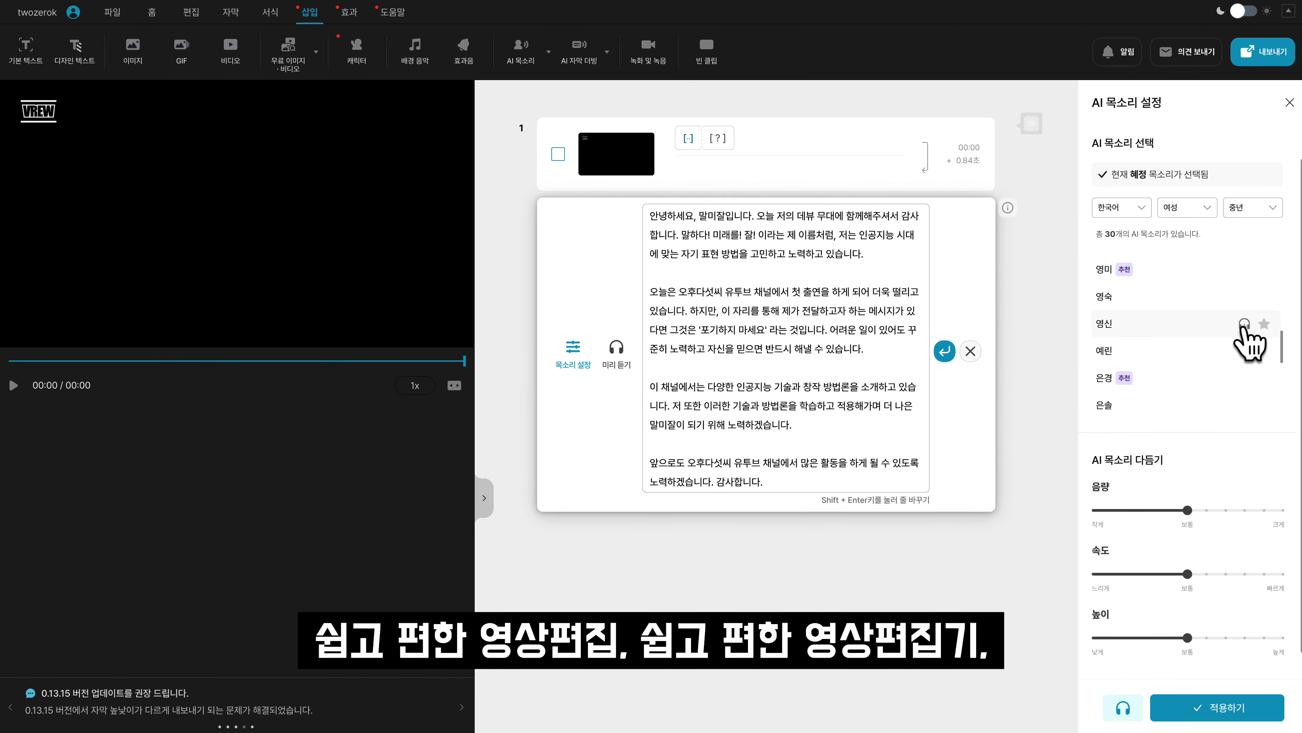
{"action": "scroll", "coordinate": [1241, 288], "scroll_direction": "up", "scroll_amount": 2}
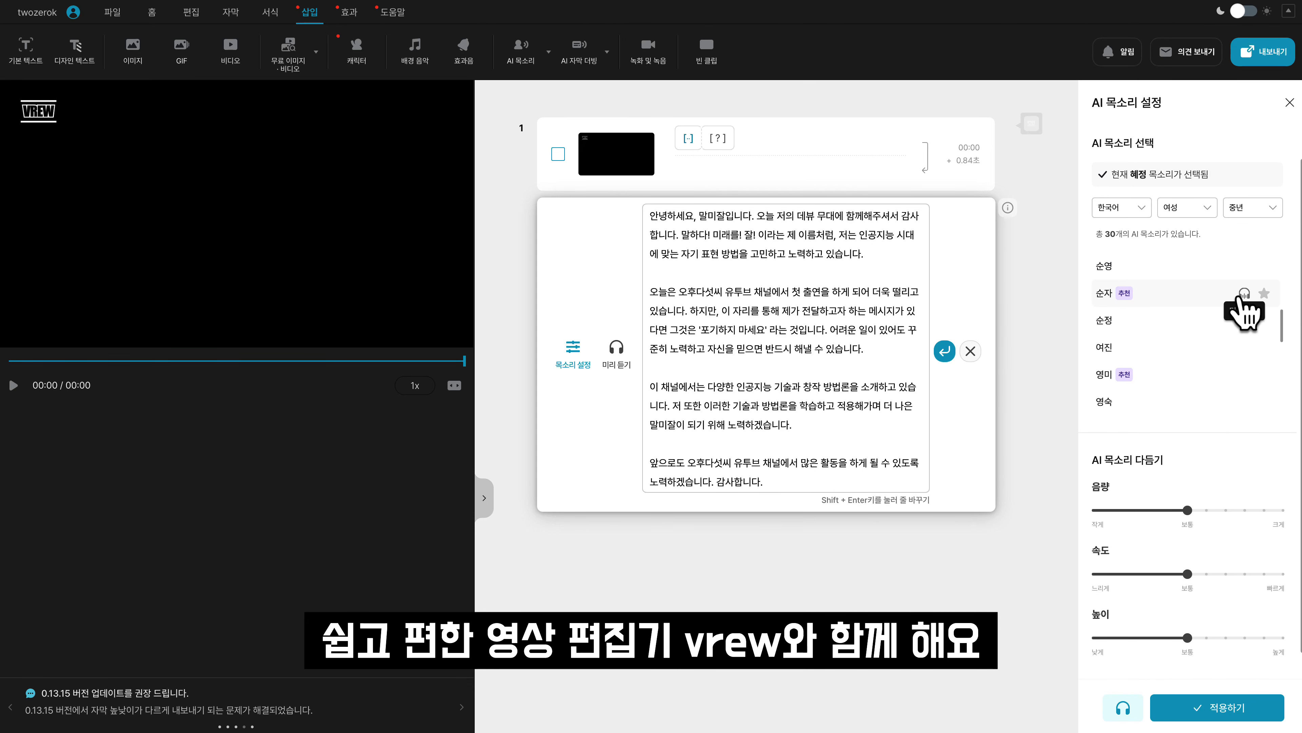
{"action": "scroll", "coordinate": [1236, 294], "scroll_direction": "up", "scroll_amount": 5}
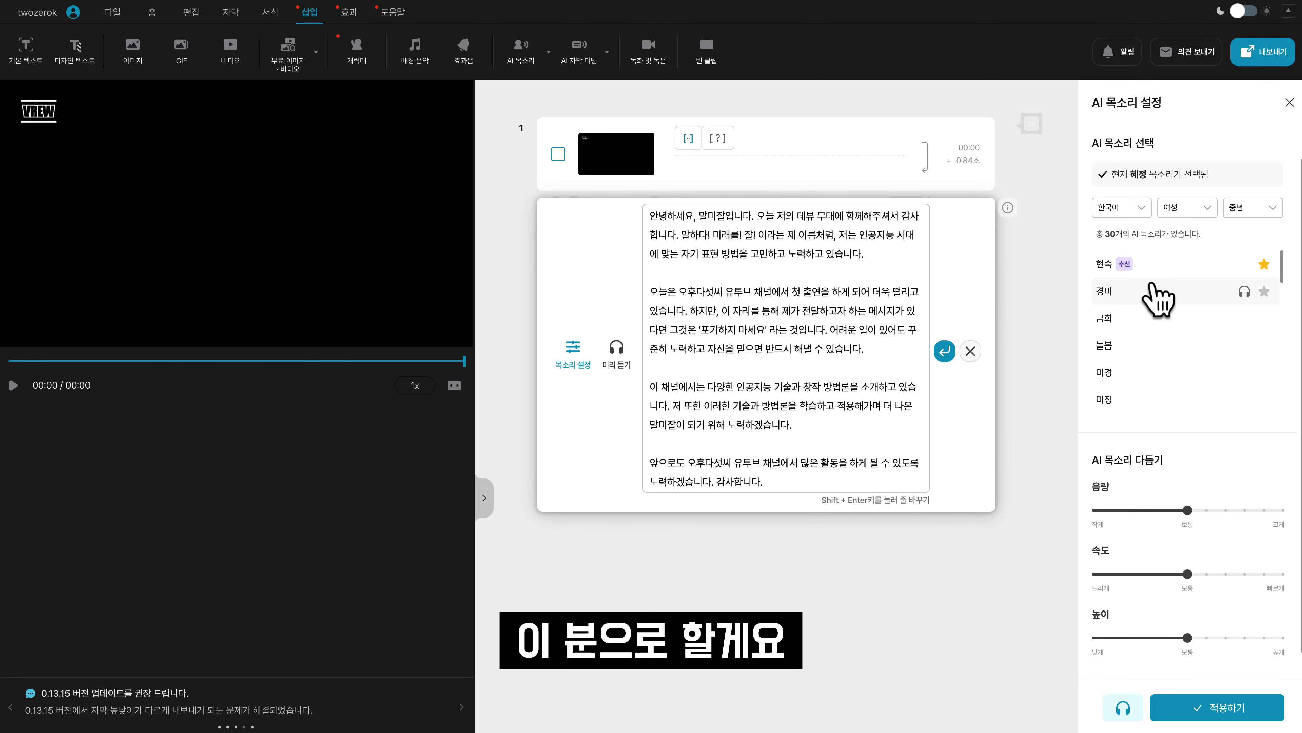
{"action": "left_click", "coordinate": [1221, 271]}
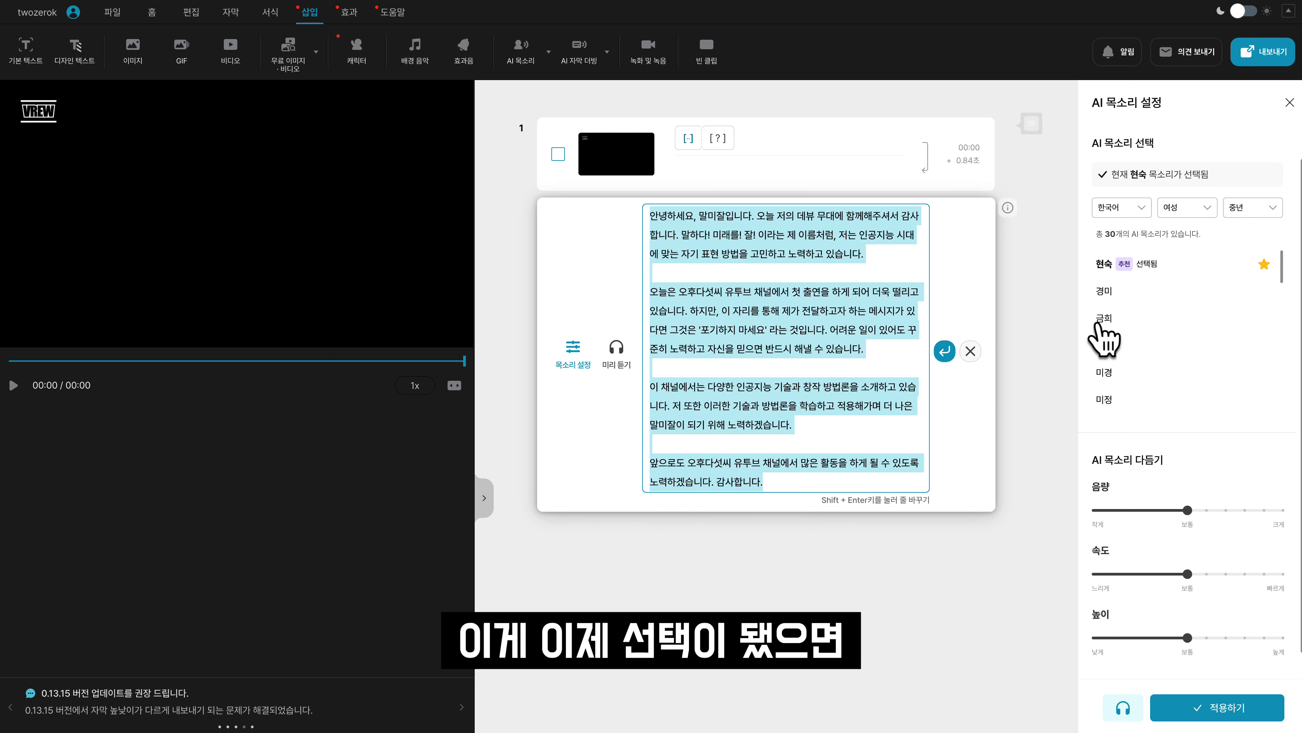
{"action": "left_click", "coordinate": [945, 354]}
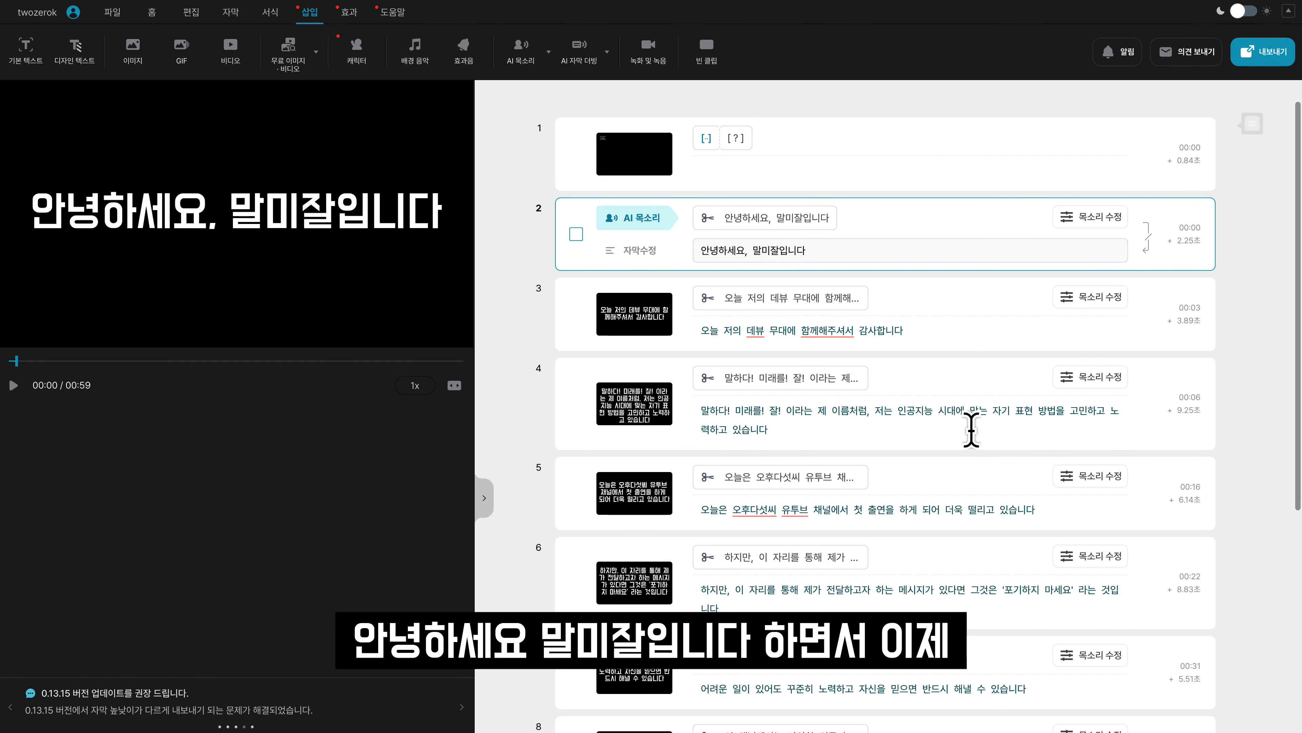
Step: Select all script clips from clip 2 onward, set their subtitle size to 100 and align the subtitles to the frame's bottom
{"action": "scroll", "coordinate": [1103, 382], "scroll_direction": "down", "scroll_amount": 3}
{"action": "left_click_drag", "start_coordinate": [1233, 215], "coordinate": [682, 662]}
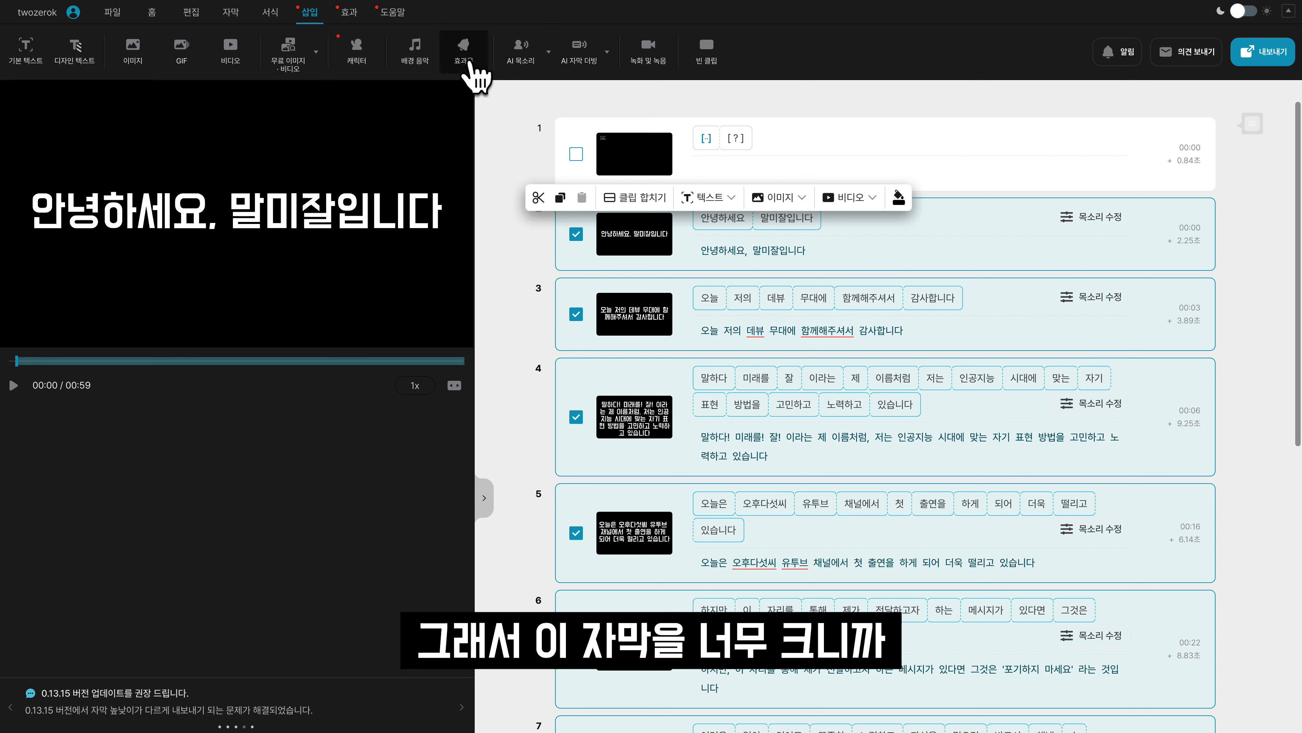
{"action": "left_click", "coordinate": [270, 12]}
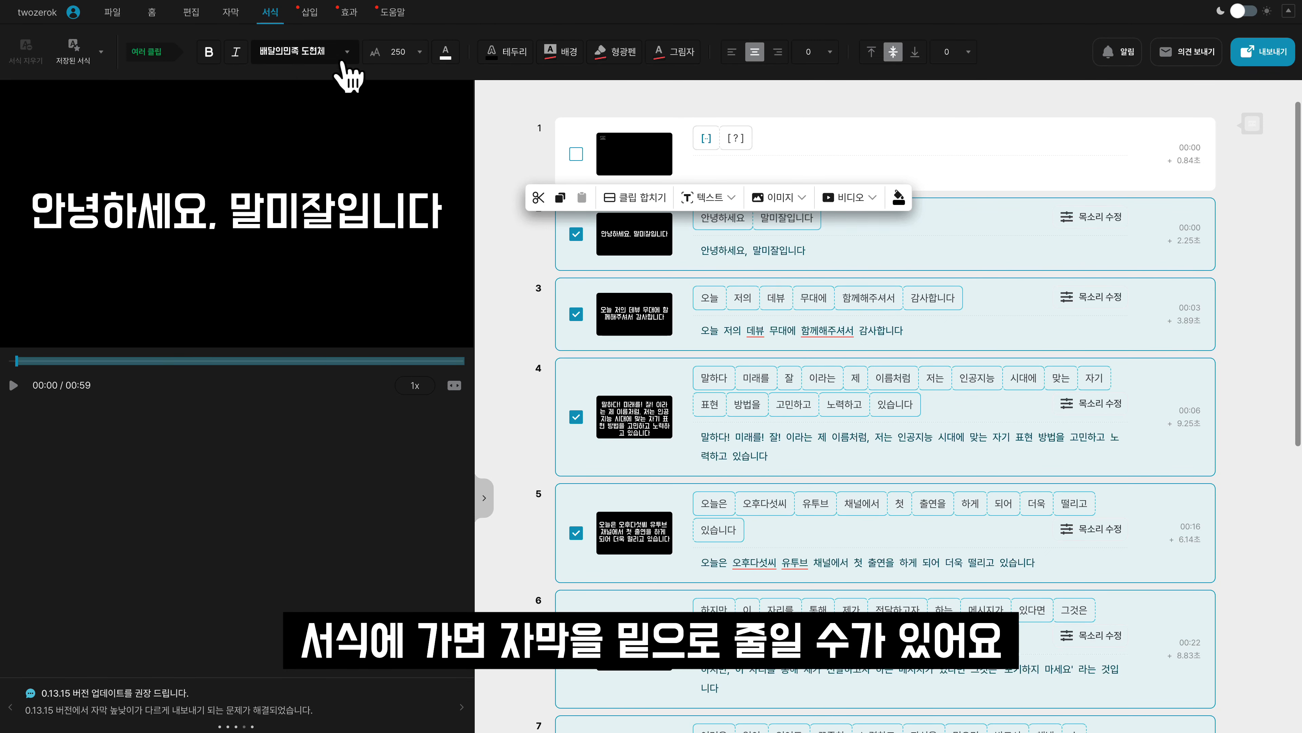
{"action": "left_click", "coordinate": [421, 57]}
{"action": "left_click", "coordinate": [407, 160]}
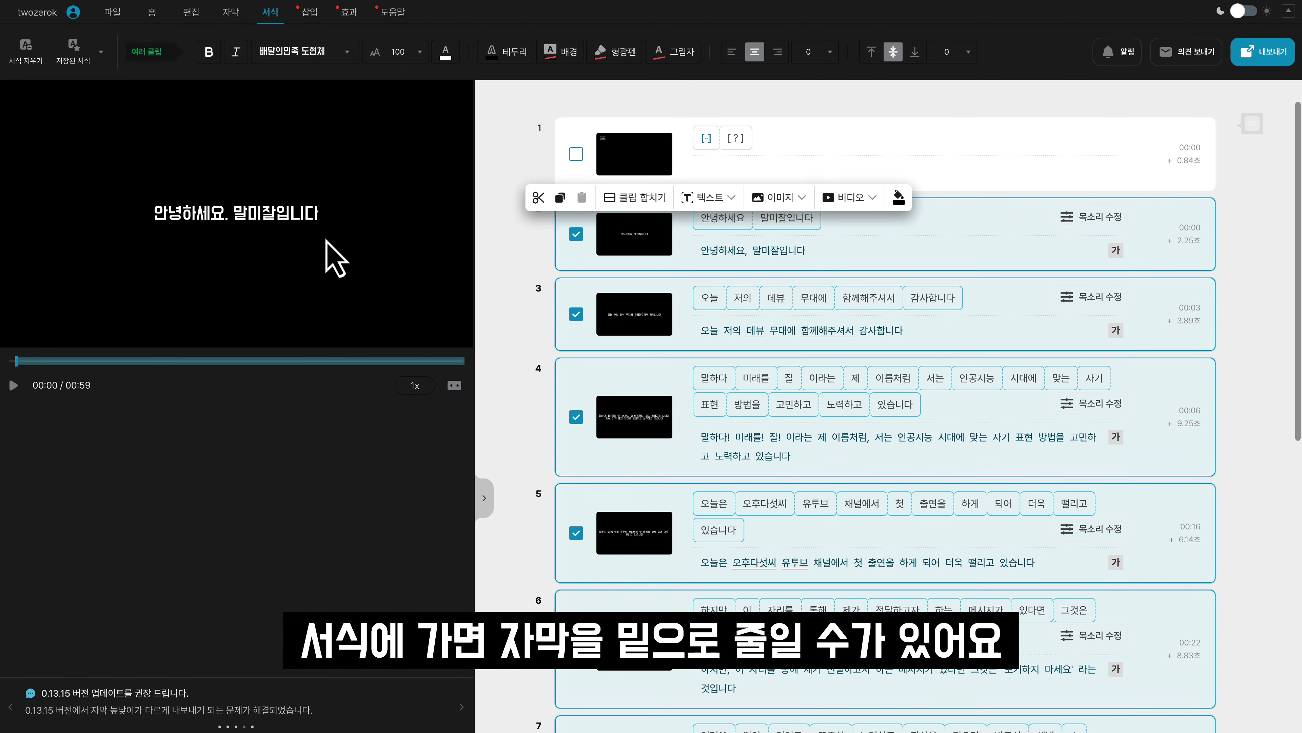
{"action": "left_click", "coordinate": [915, 54]}
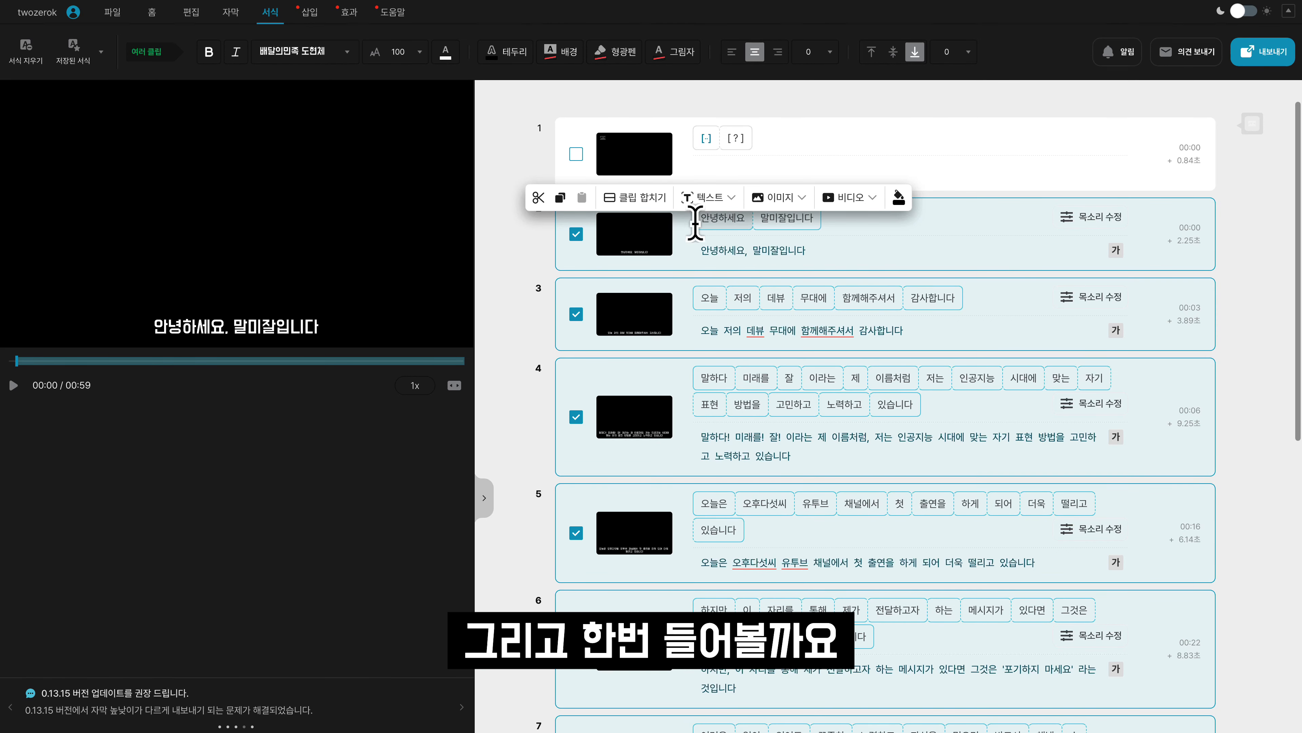
Step: Play the voiced clips from clip 2 to the end to check the 현숙 narration and the subtitles
{"action": "left_click", "coordinate": [840, 221]}
{"action": "key", "text": "space"}
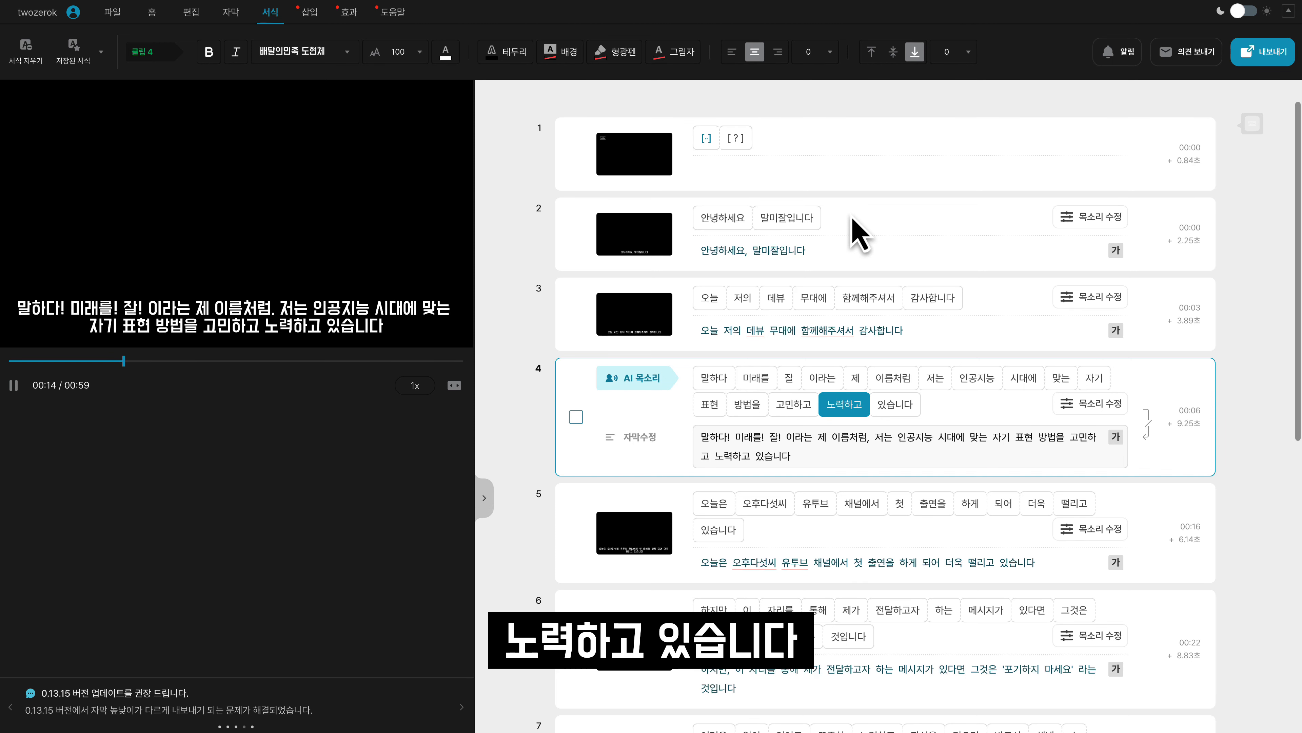
{"action": "scroll", "coordinate": [835, 427], "scroll_direction": "down", "scroll_amount": 3}
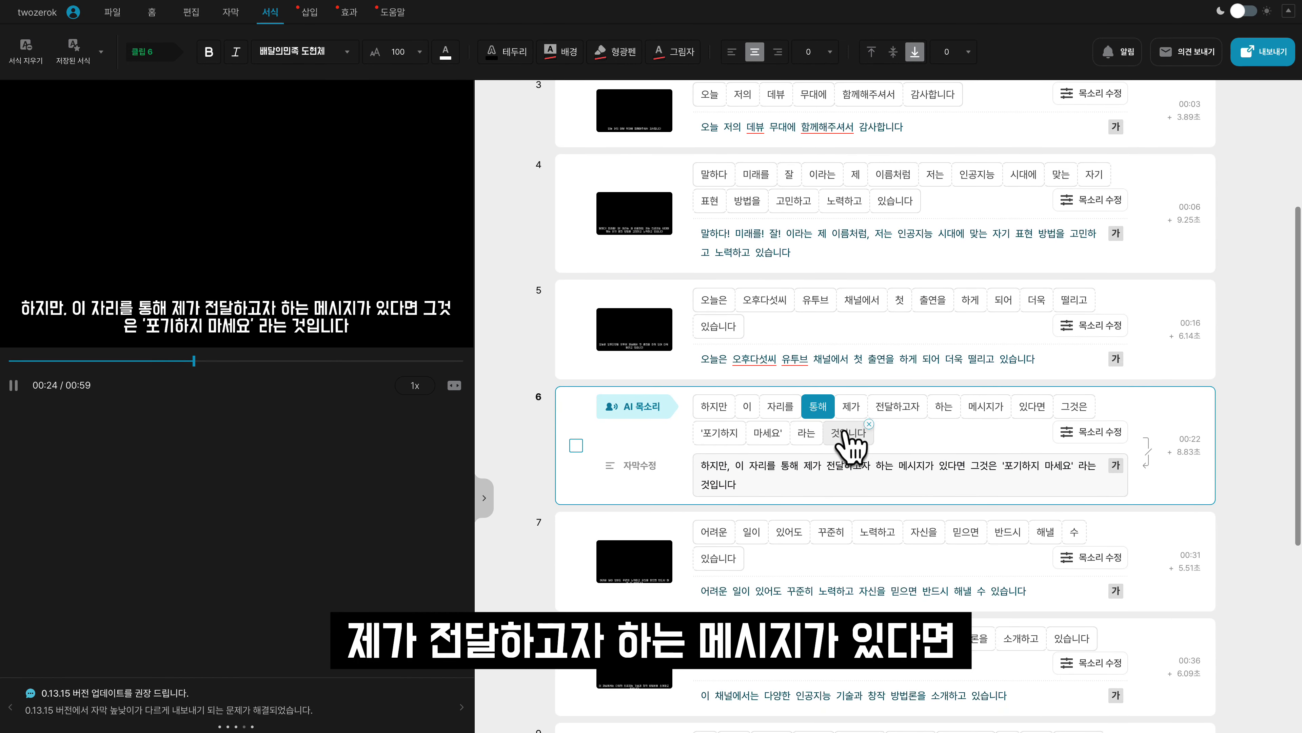
{"action": "mouse_move", "coordinate": [840, 434]}
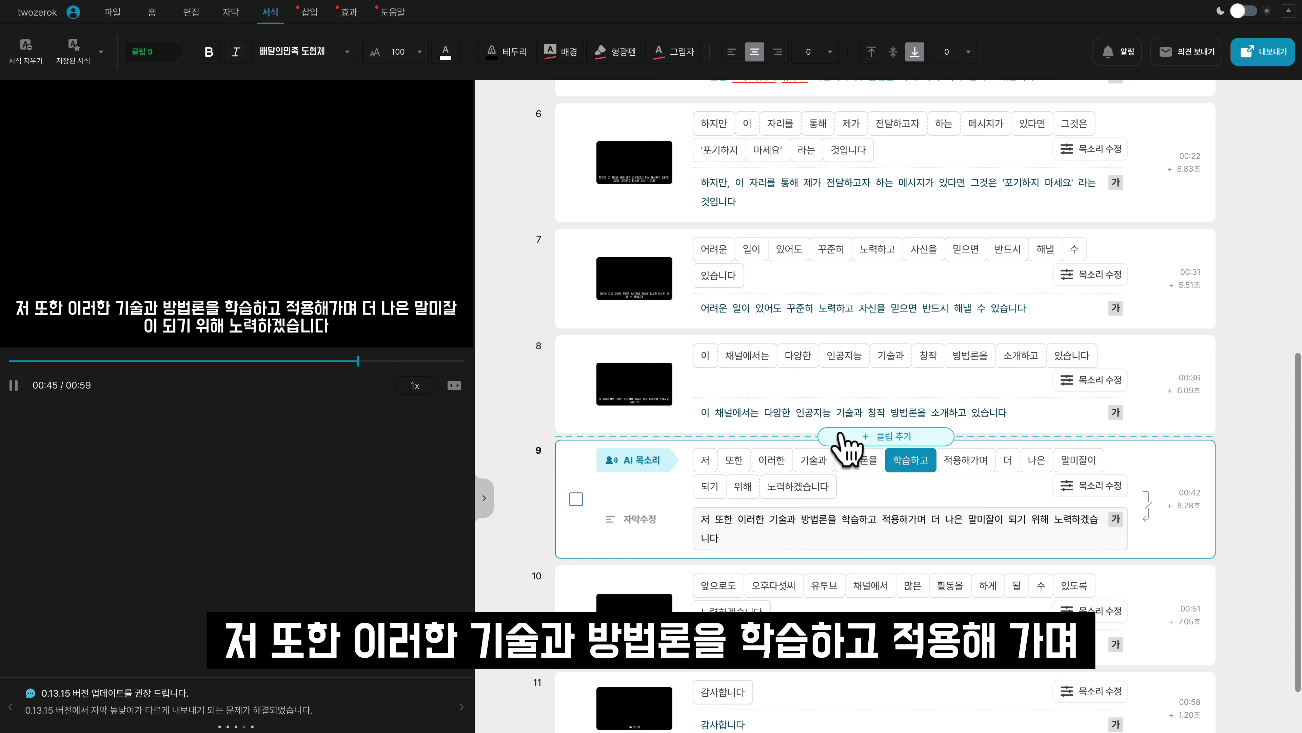
{"action": "scroll", "coordinate": [844, 445], "scroll_direction": "down", "scroll_amount": 1}
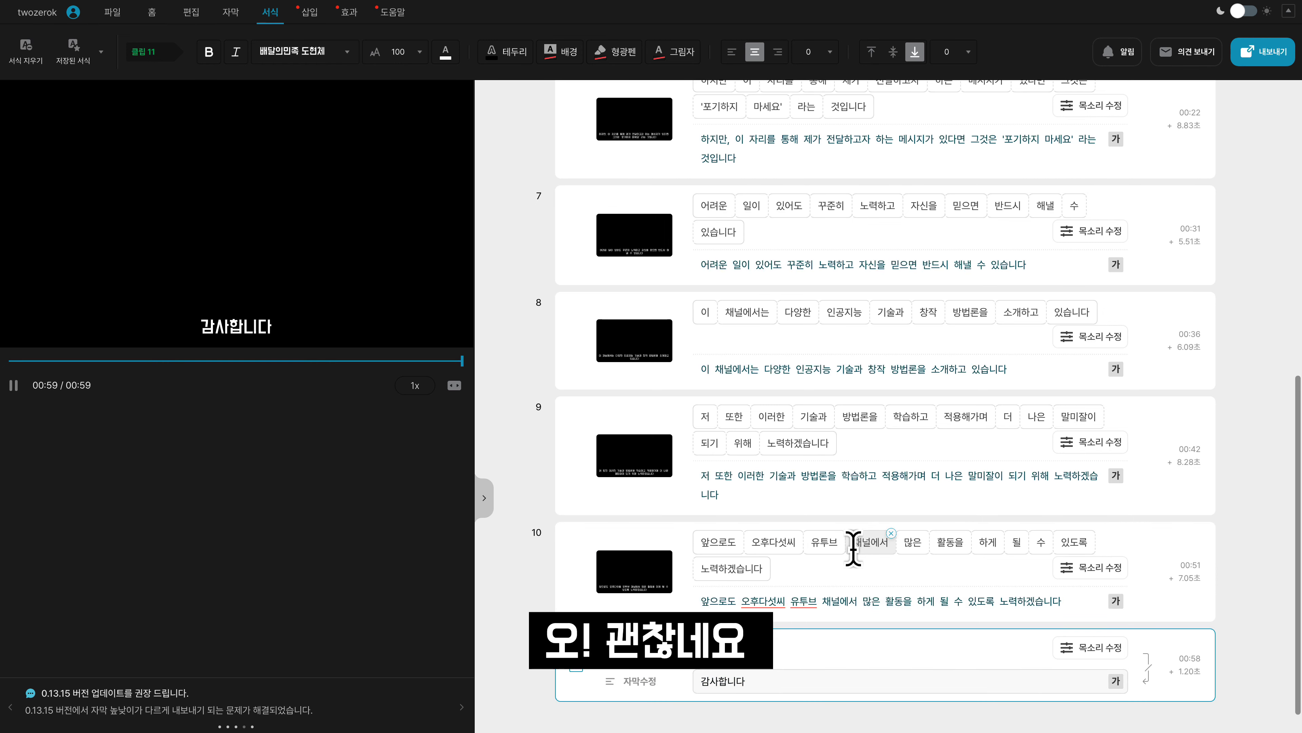
{"action": "scroll", "coordinate": [853, 547], "scroll_direction": "up", "scroll_amount": 10}
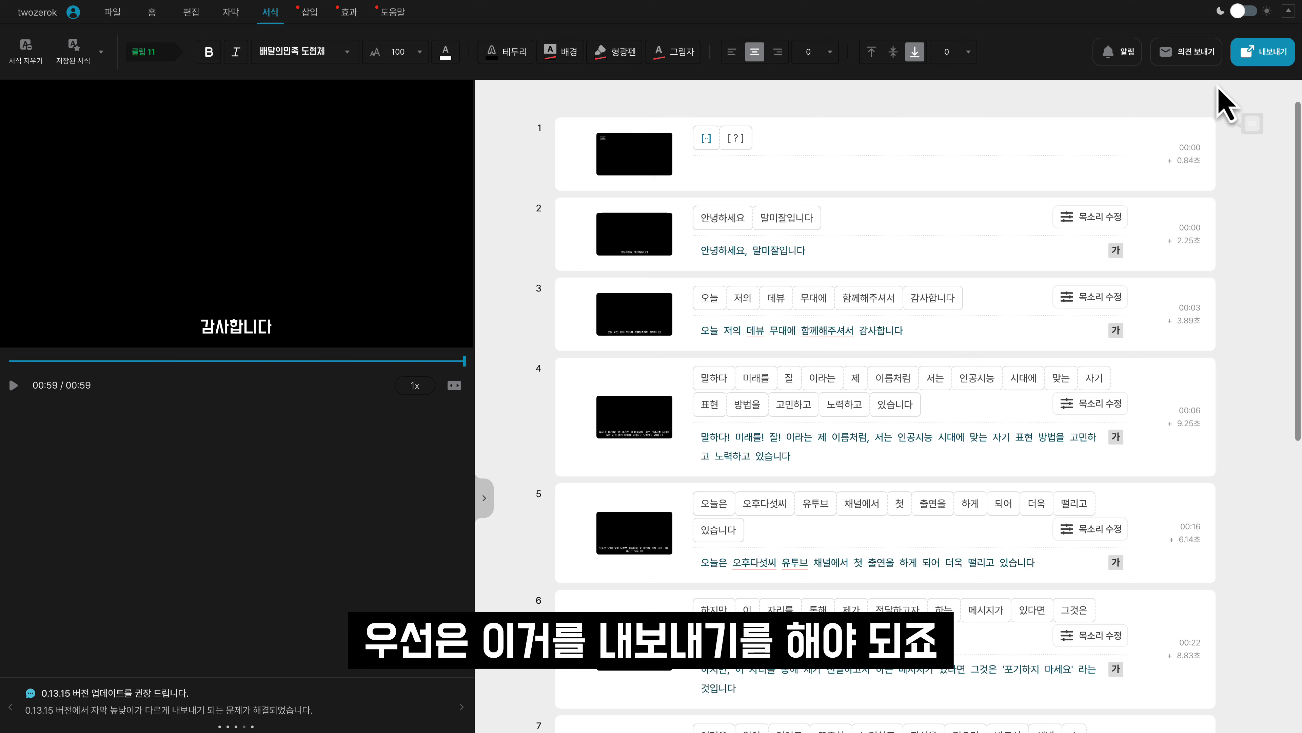
Step: Export the narration as an audio file (mp3, wav)
{"action": "left_click", "coordinate": [1266, 56]}
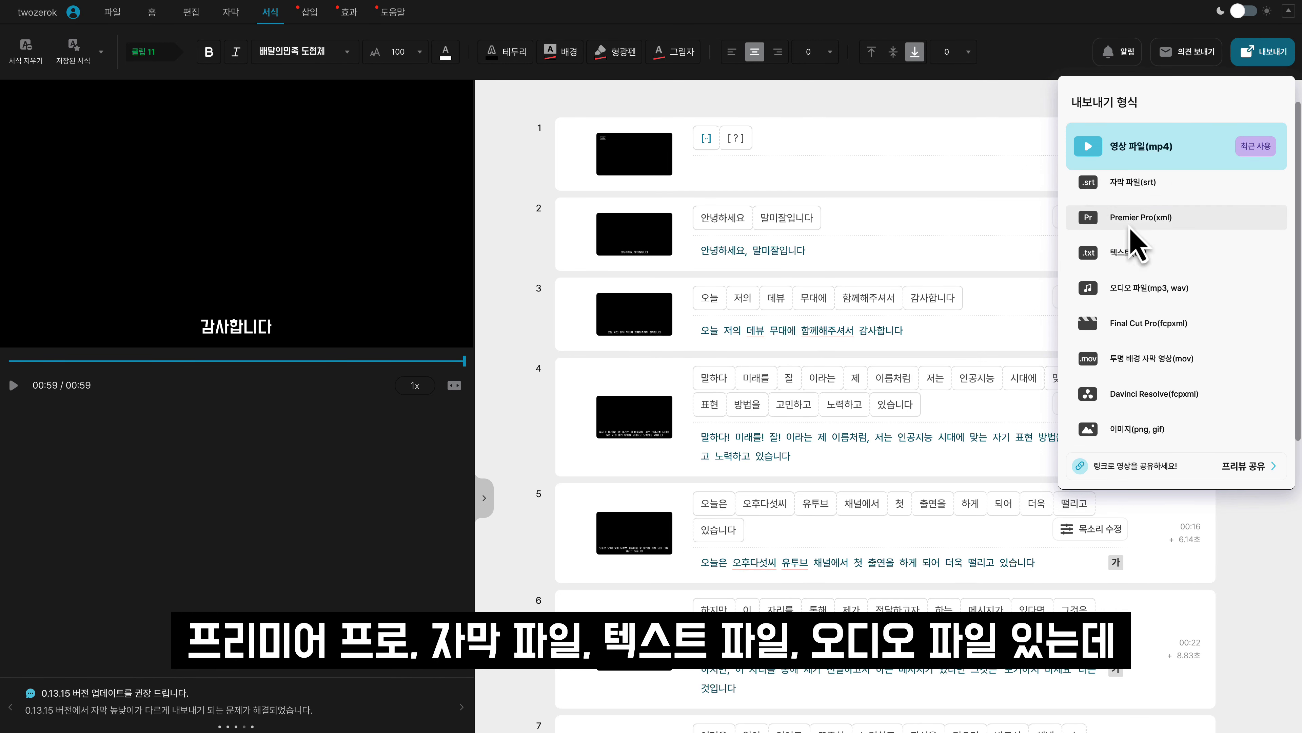
{"action": "left_click", "coordinate": [1157, 297]}
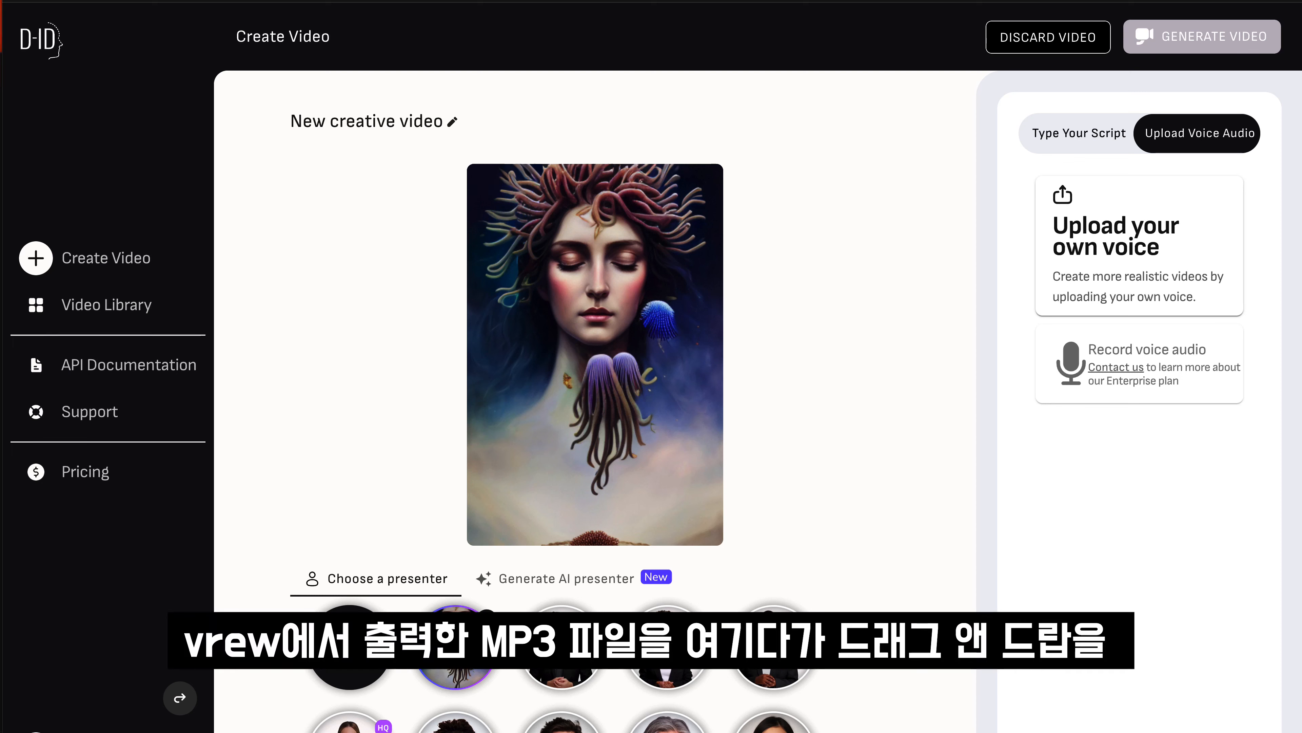
Step: In D-ID, upload the MP3 exported from Vrew as the avatar's own voice audio
{"action": "left_click_drag", "start_coordinate": [0, 474], "coordinate": [1163, 308]}
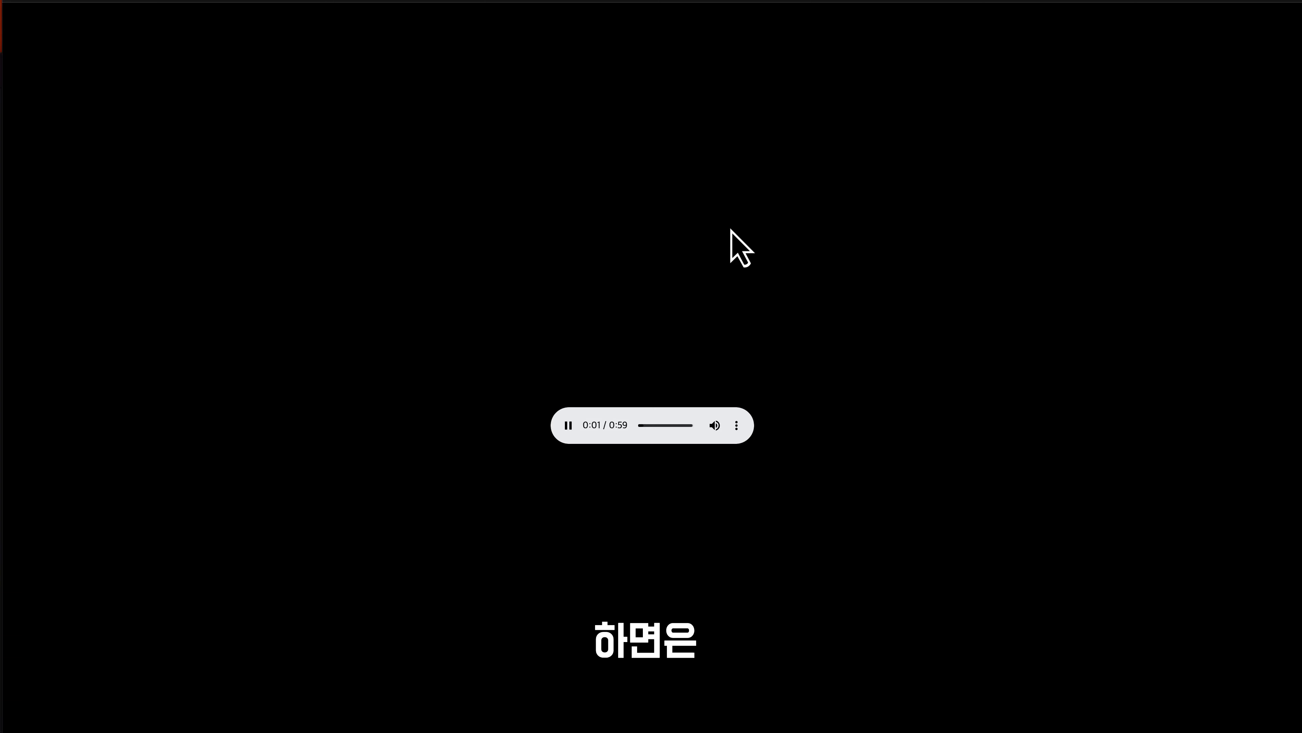
{"action": "left_click", "coordinate": [568, 424]}
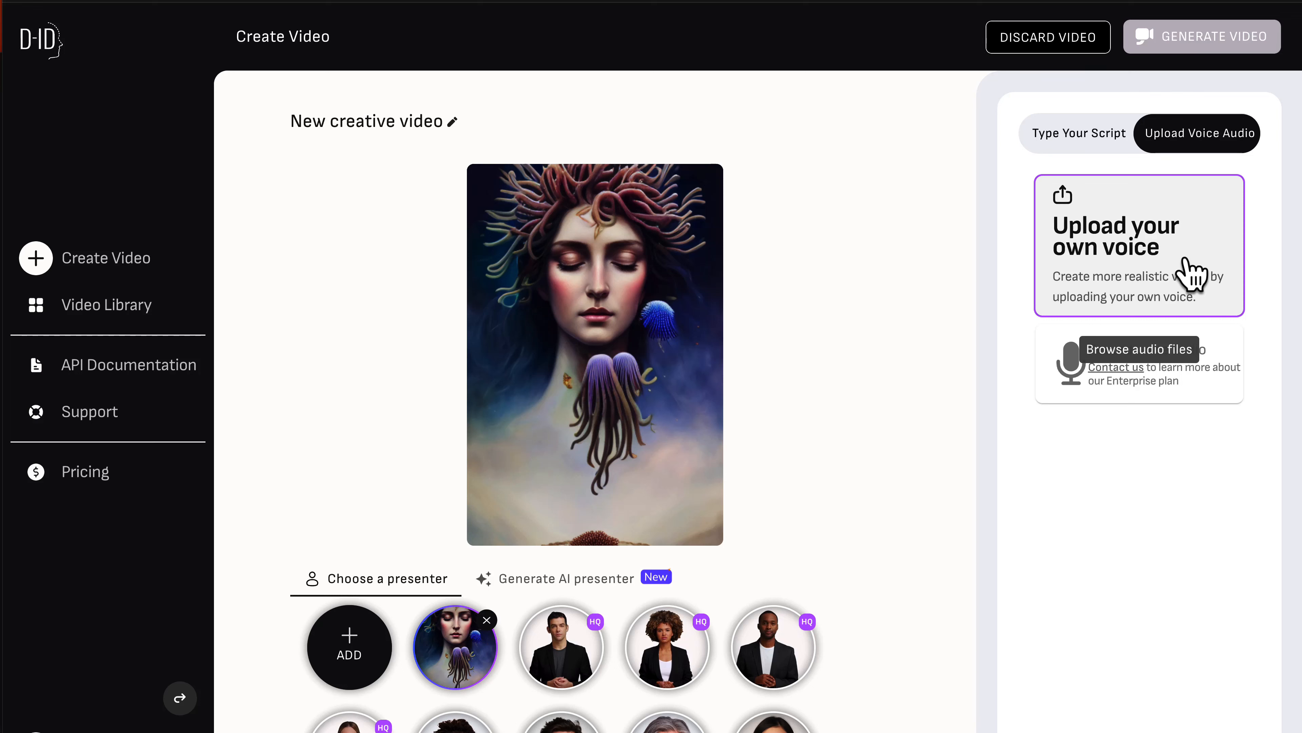
{"action": "left_click", "coordinate": [1182, 270]}
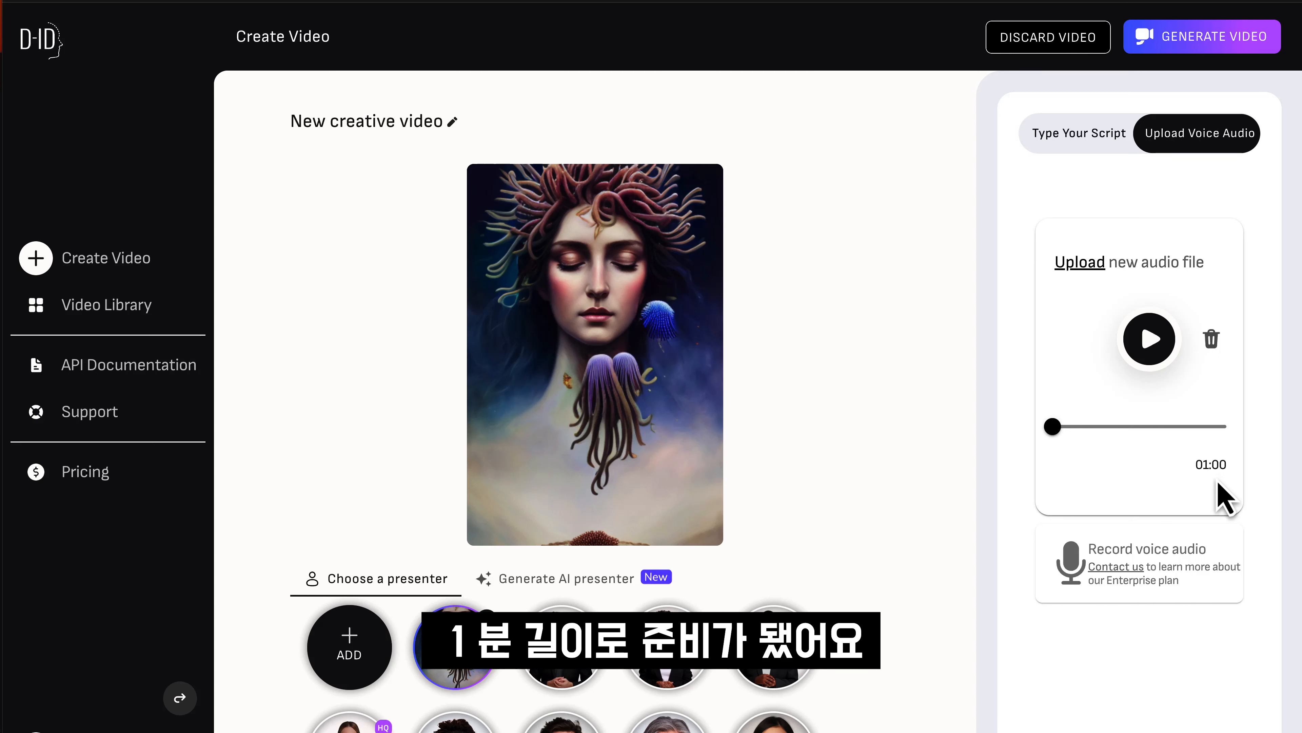
Step: Play a short part of the uploaded audio and generate the avatar video under the name New creative video
{"action": "left_click", "coordinate": [1149, 341]}
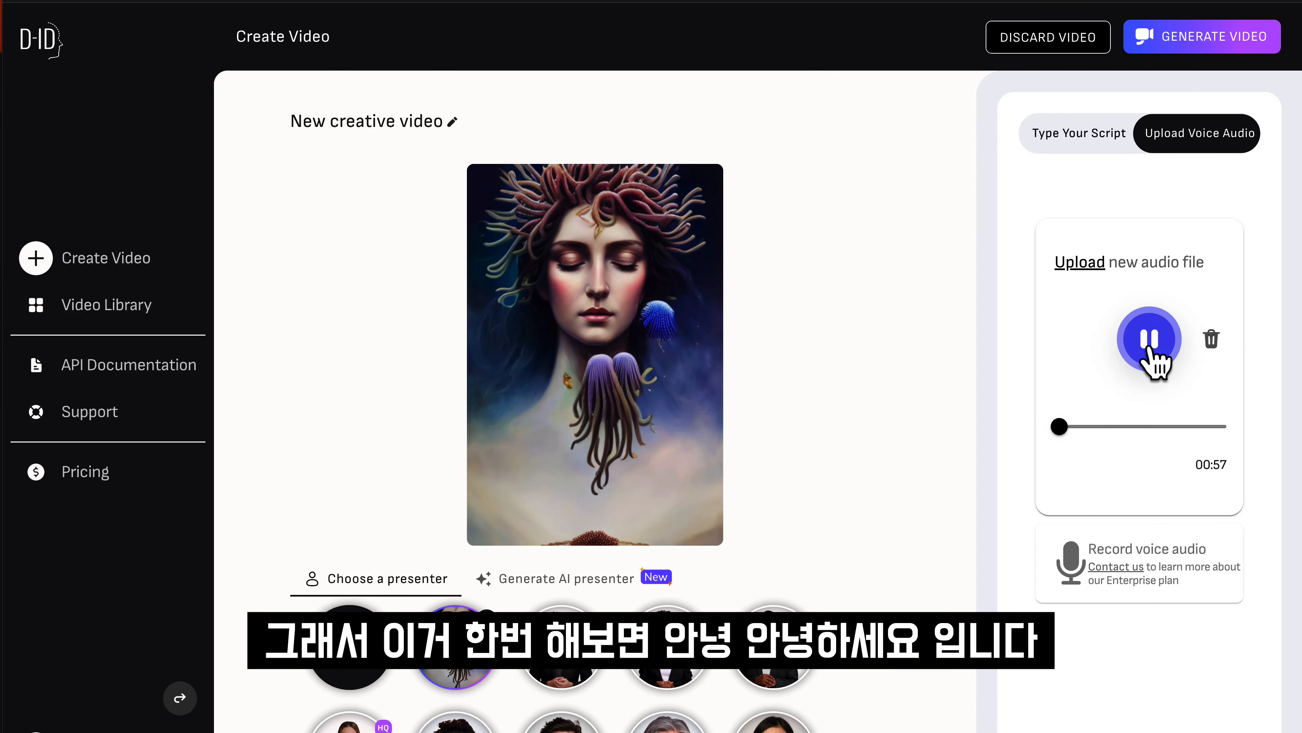
{"action": "left_click", "coordinate": [1148, 346]}
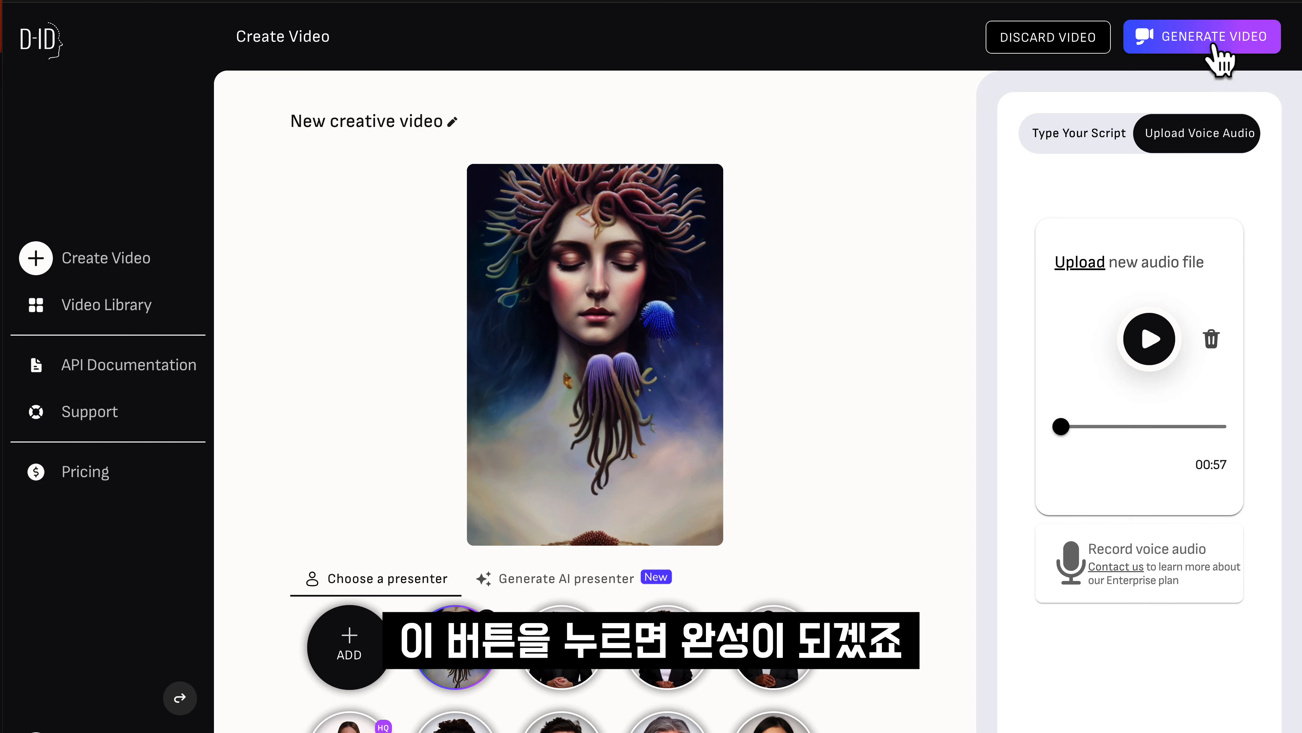
{"action": "left_click", "coordinate": [1222, 57]}
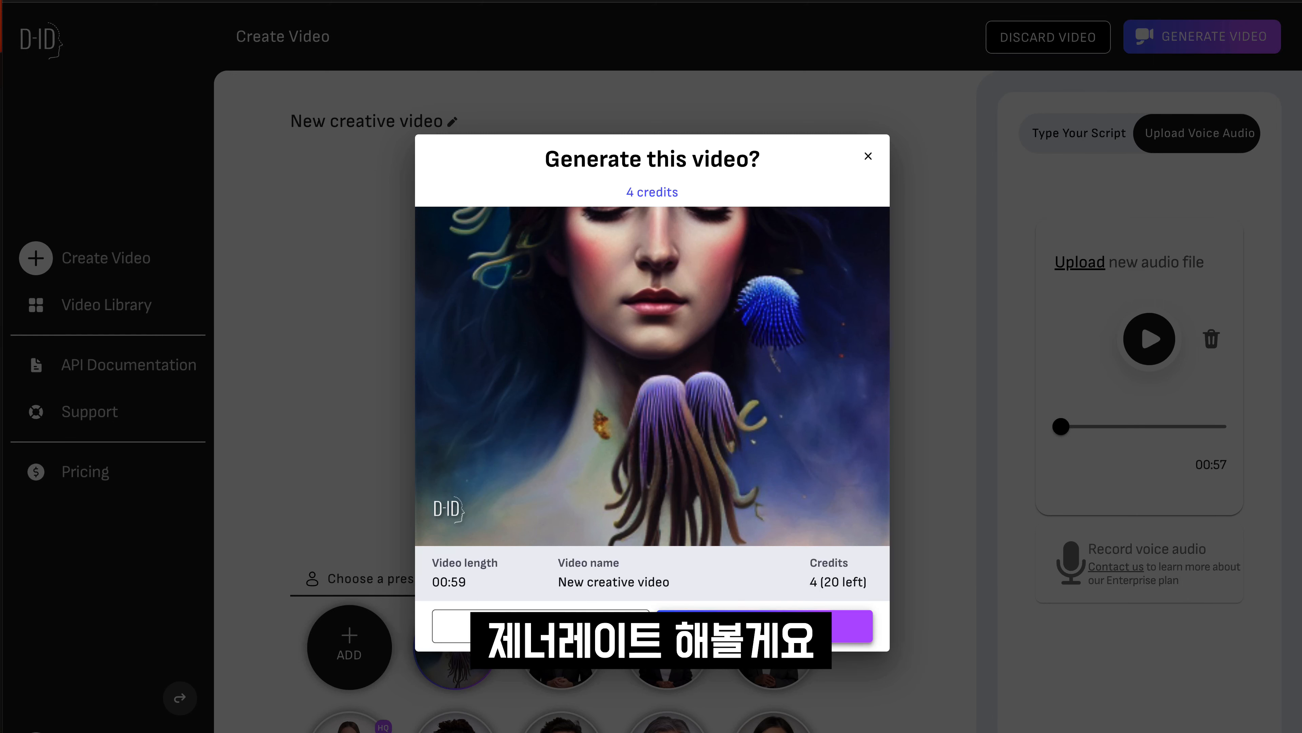
{"action": "left_click", "coordinate": [789, 627]}
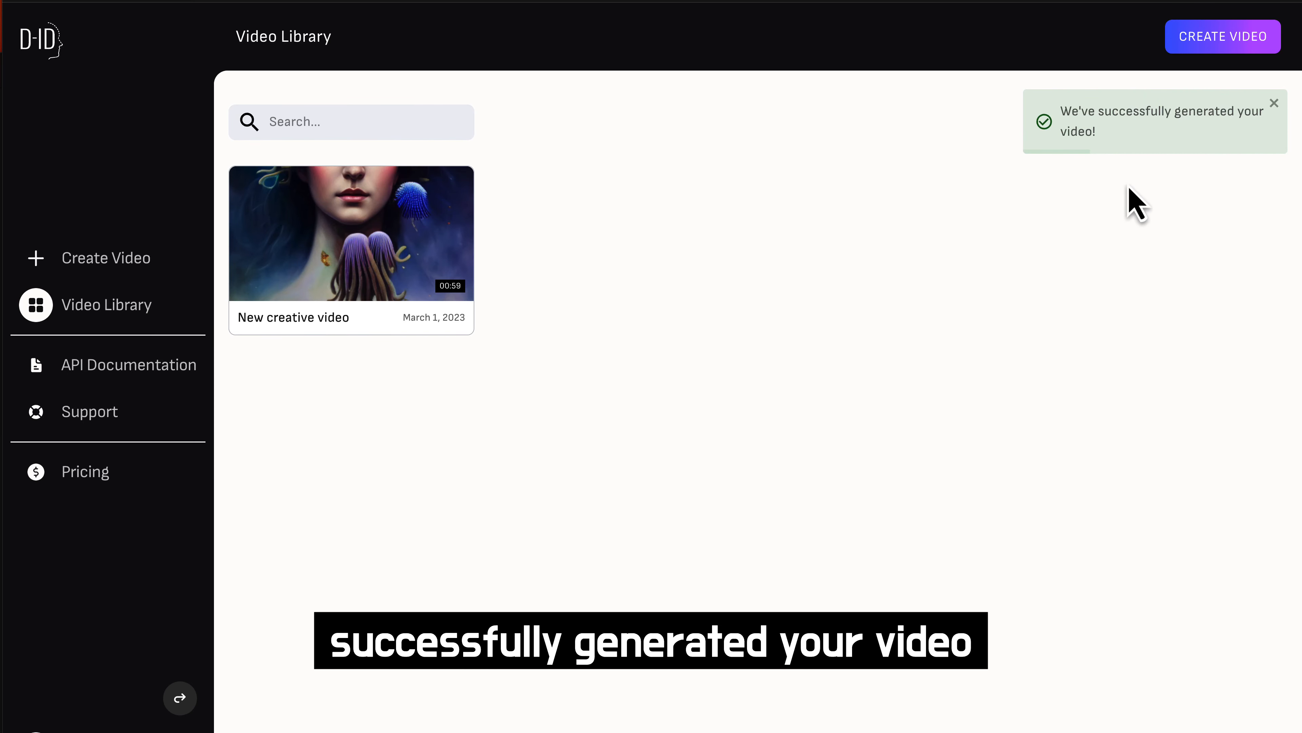
Step: Open and play New creative video from the Video Library, and review its download and delete options
{"action": "mouse_move", "coordinate": [352, 246]}
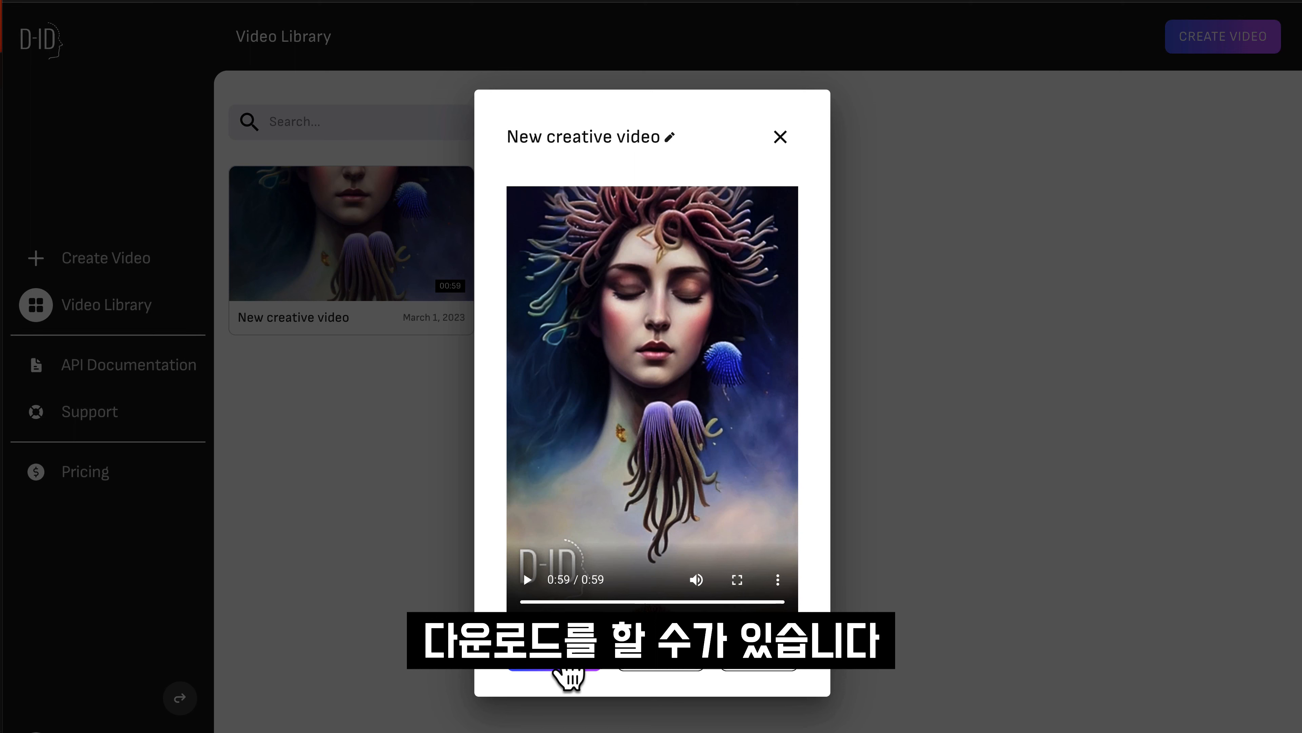
{"action": "left_click", "coordinate": [777, 580]}
{"action": "left_click", "coordinate": [779, 706]}
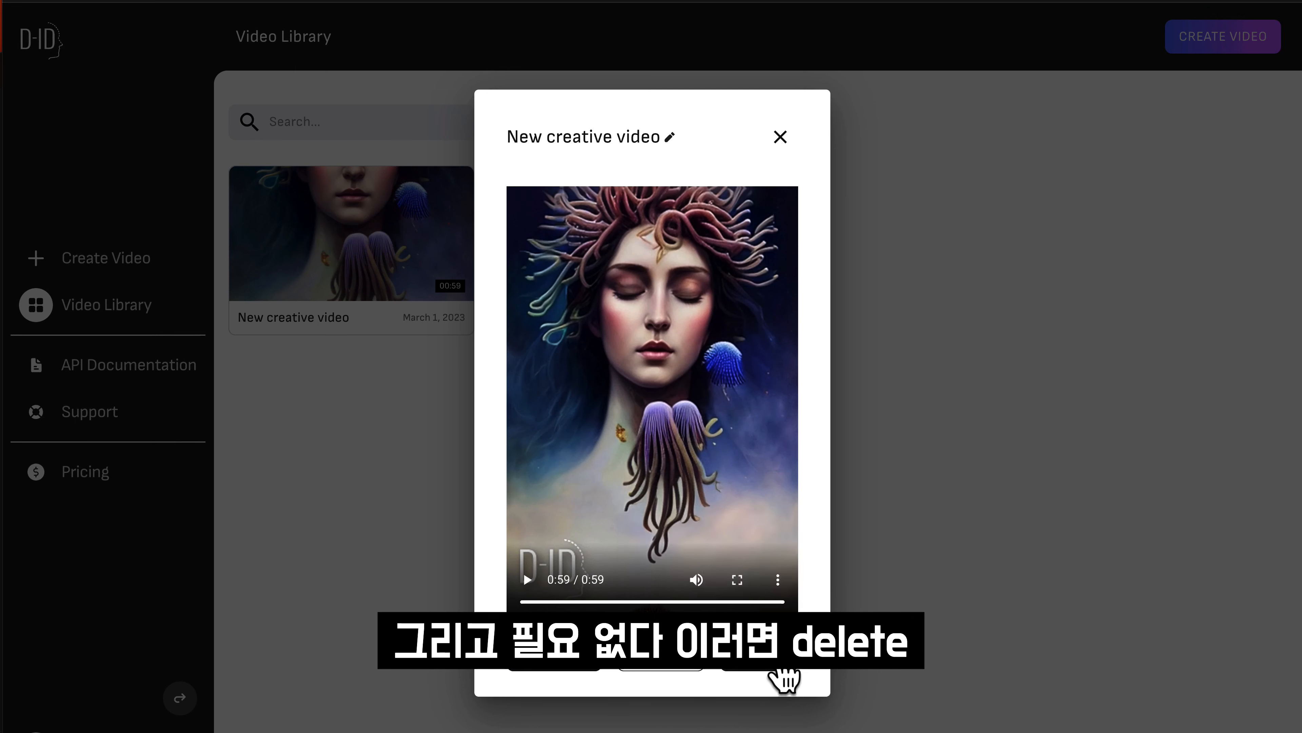